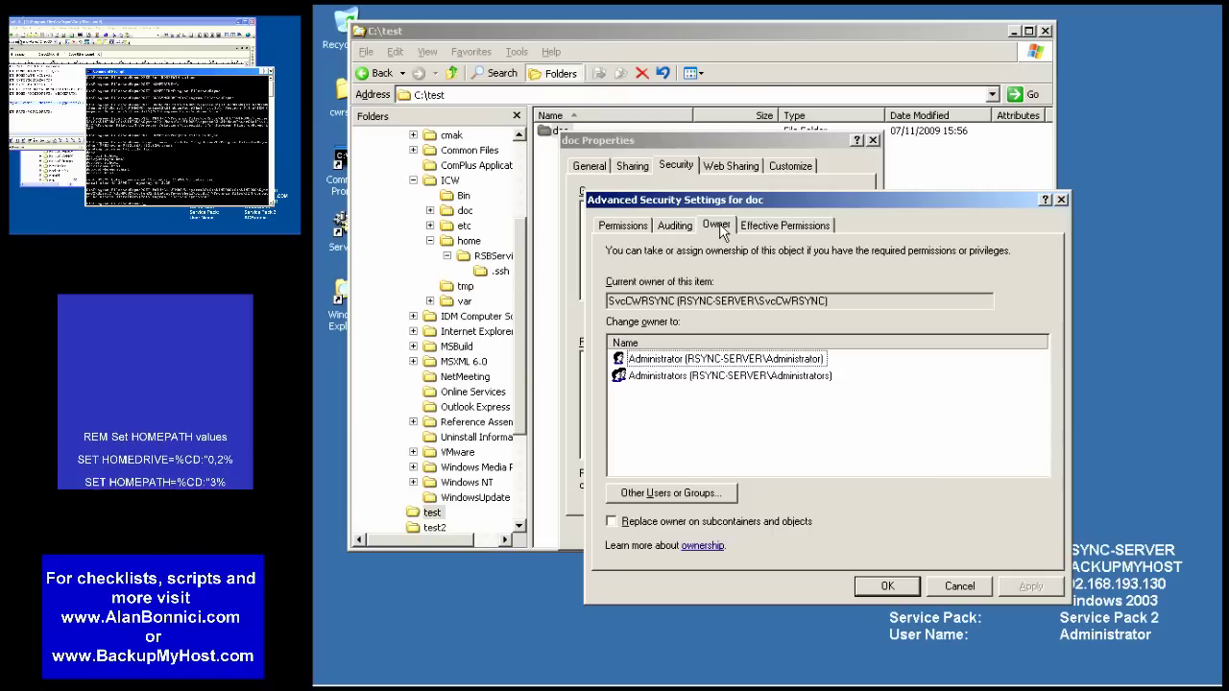
# Step: Assign ownership of the doc folder to Administrator, replacing the owner on subcontainers and objects
pyautogui.click(692, 359)
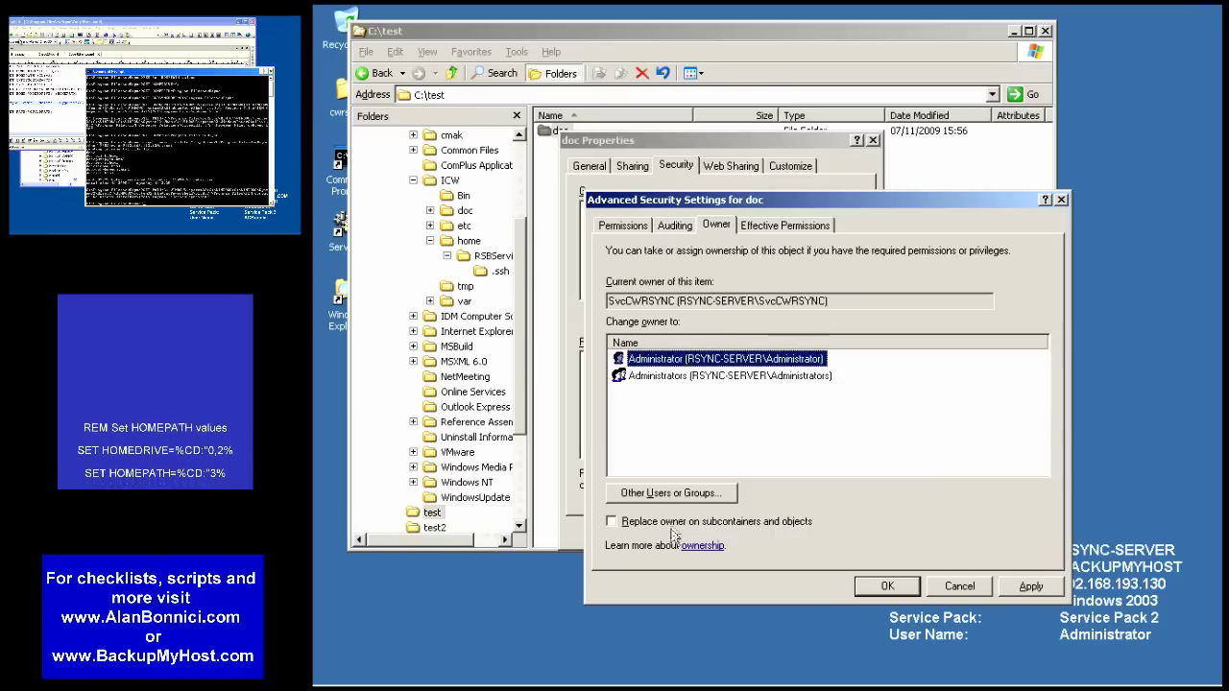
pyautogui.click(611, 522)
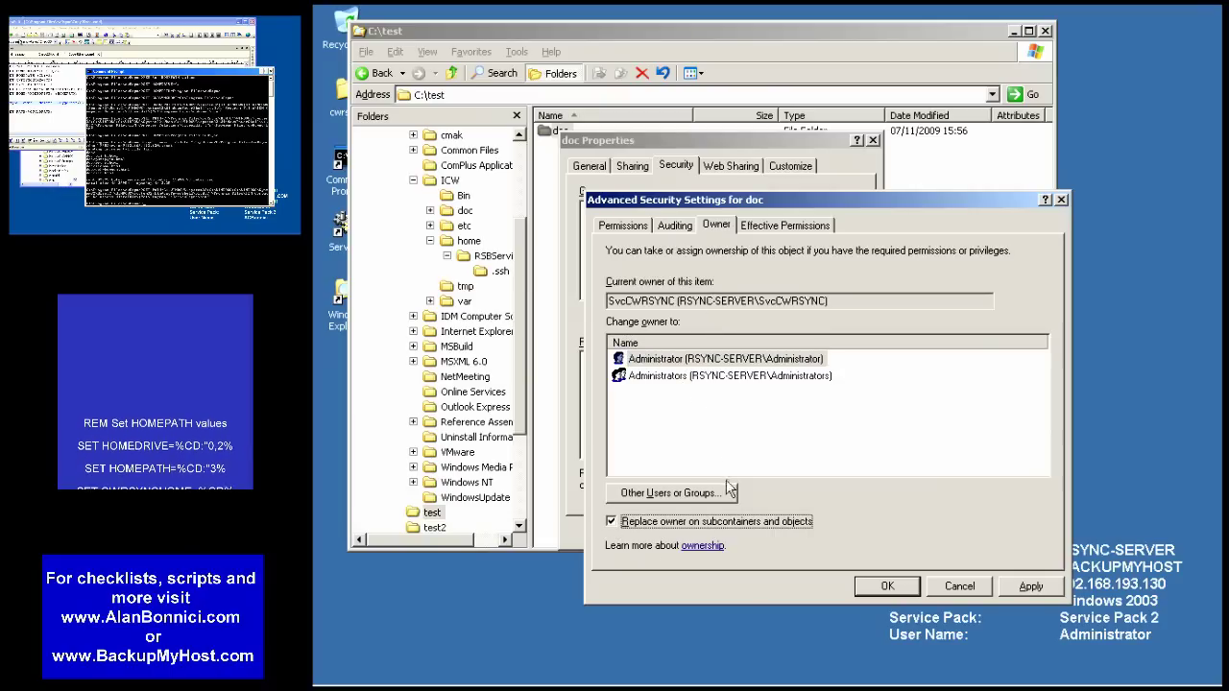
pyautogui.click(887, 586)
pyautogui.click(728, 404)
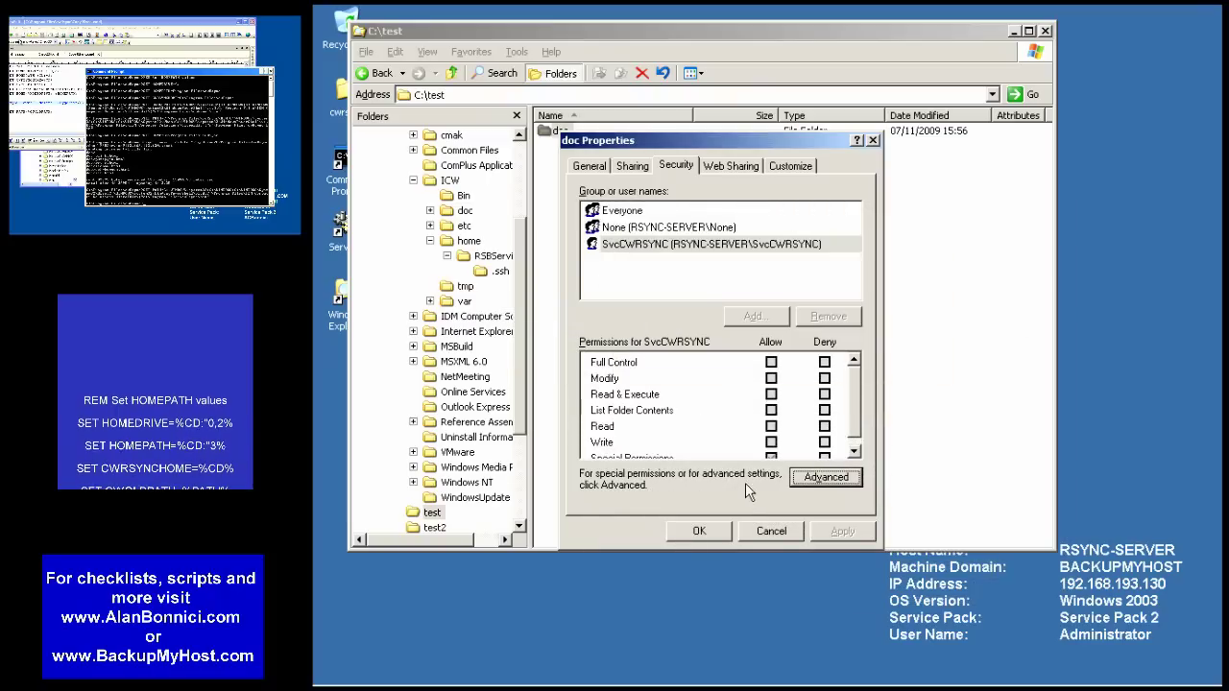
pyautogui.click(712, 535)
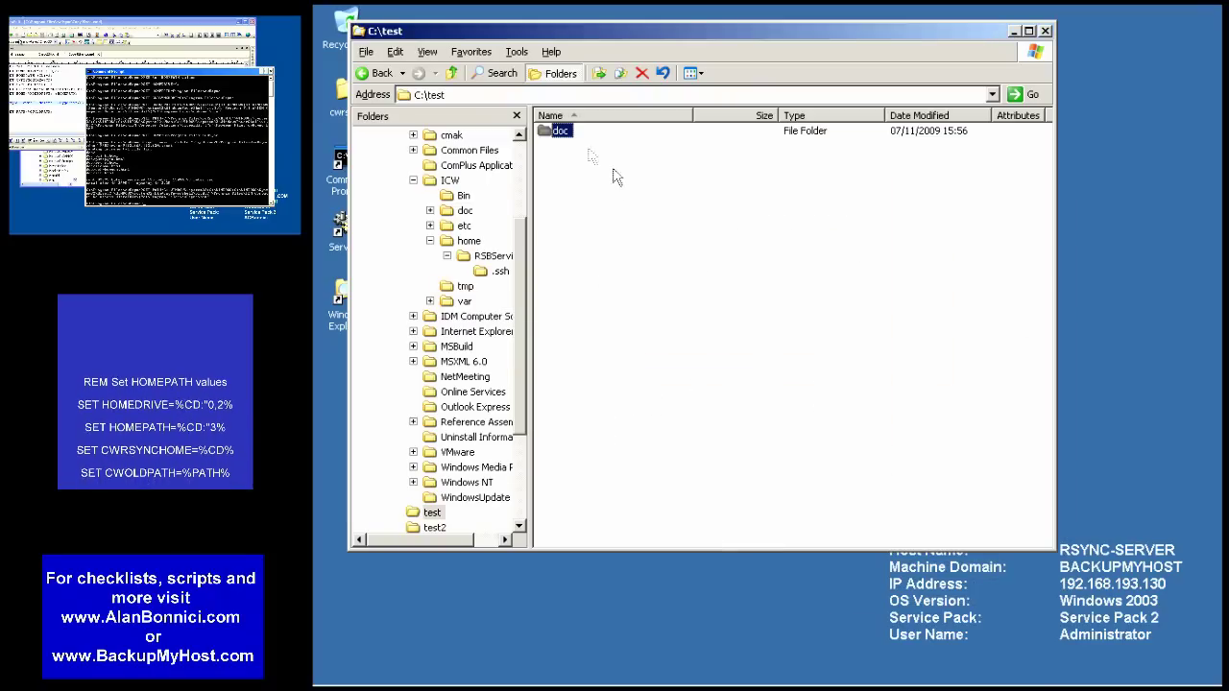
# Step: Go into C:\test\doc and try to view ssh-keygen.html in the browser
pyautogui.doubleClick(558, 131)
pyautogui.rightClick(610, 207)
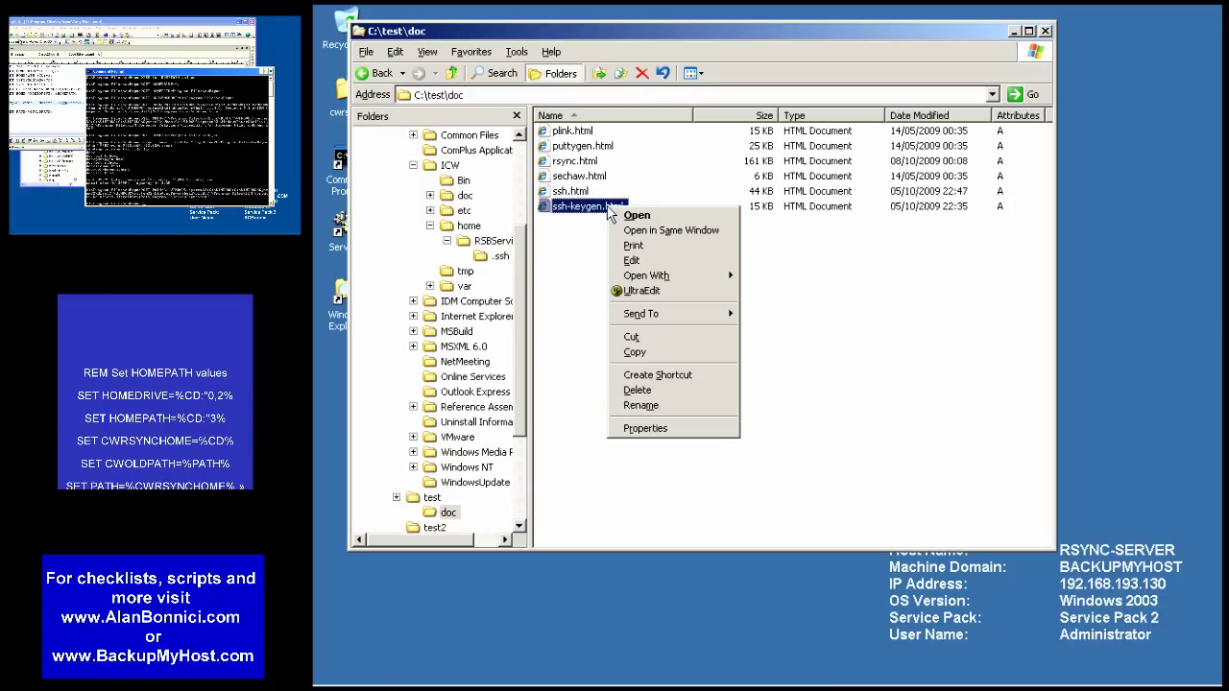
pyautogui.click(622, 214)
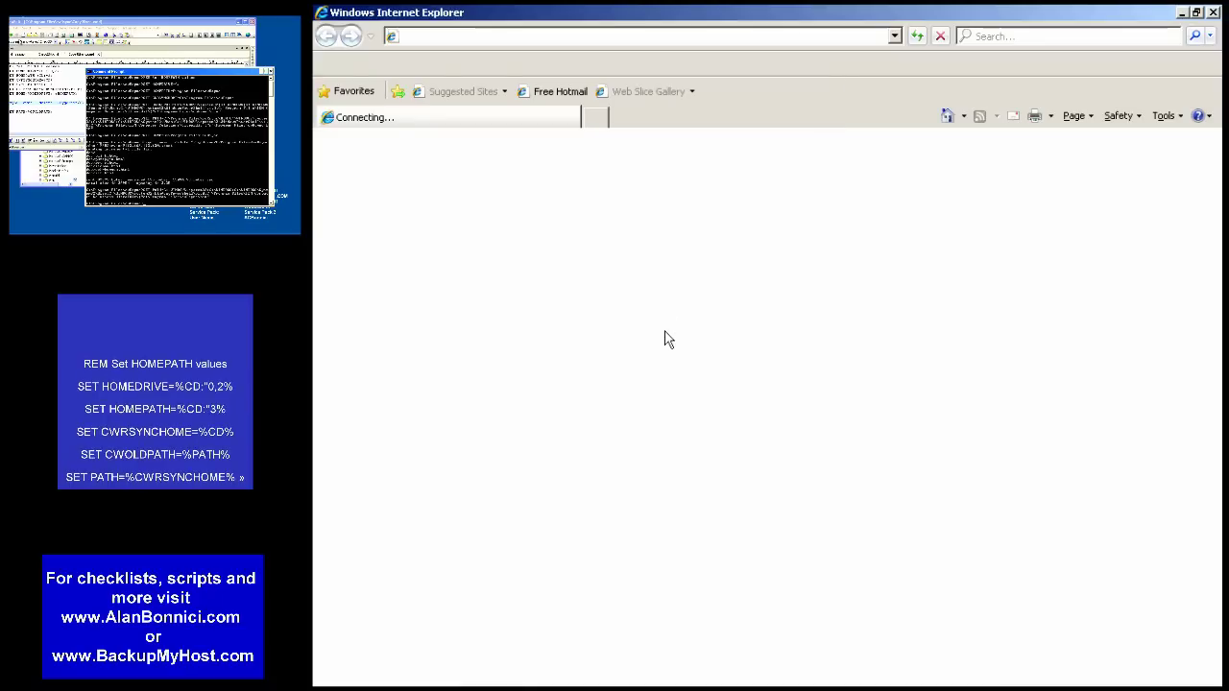
pyautogui.click(1213, 14)
# Step: Select all six HTML files in the doc folder and display their shared security permissions
pyautogui.moveTo(672, 266); pyautogui.dragTo(567, 131)
pyautogui.rightClick(566, 130)
pyautogui.click(603, 352)
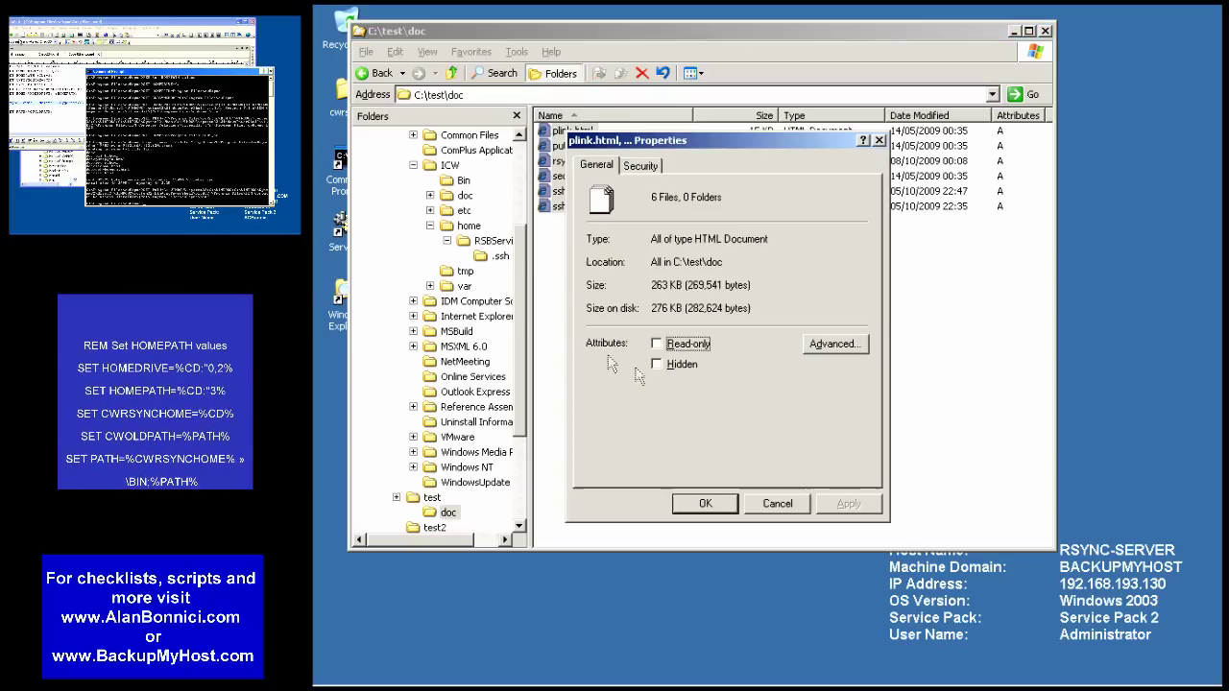
pyautogui.click(643, 165)
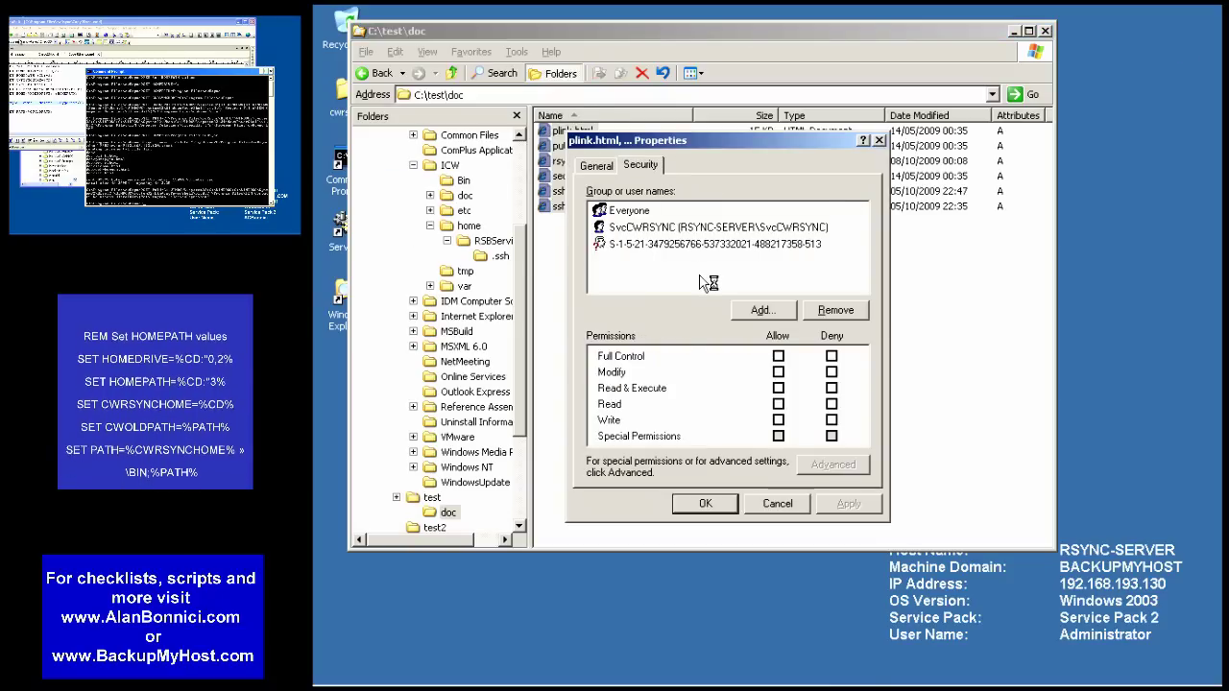
# Step: Add the Administrators group to the selected files' permissions and allow it Full Control
pyautogui.click(758, 309)
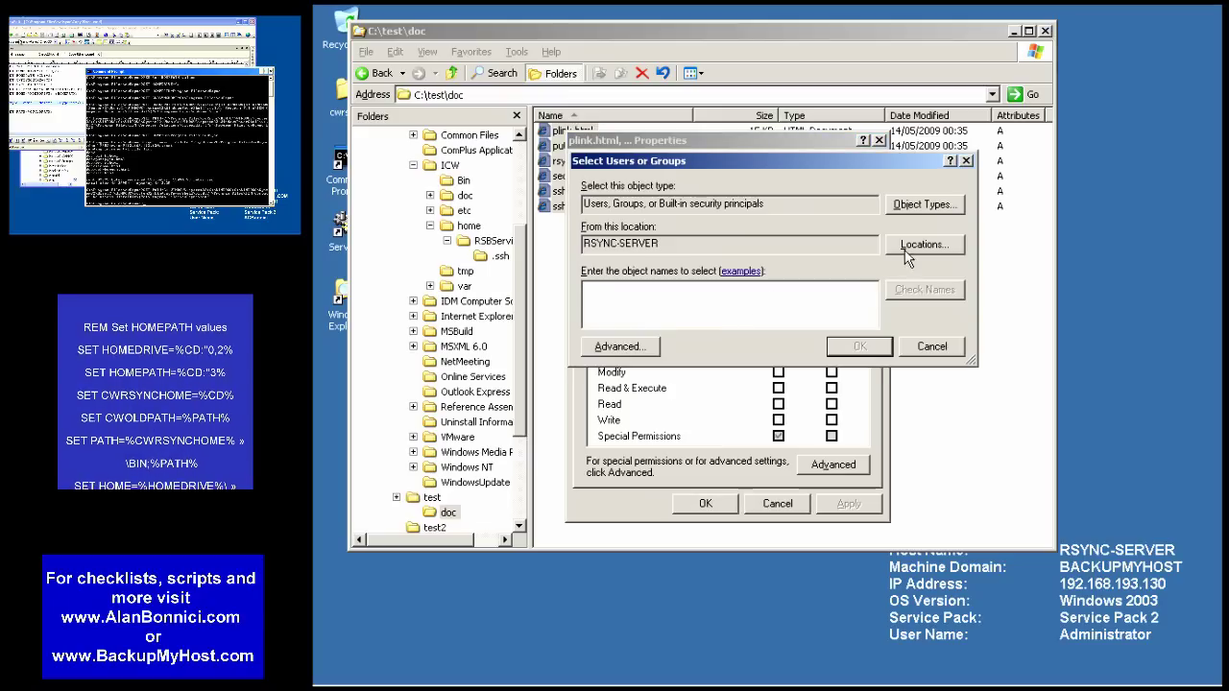
pyautogui.click(920, 246)
pyautogui.click(894, 382)
pyautogui.click(650, 344)
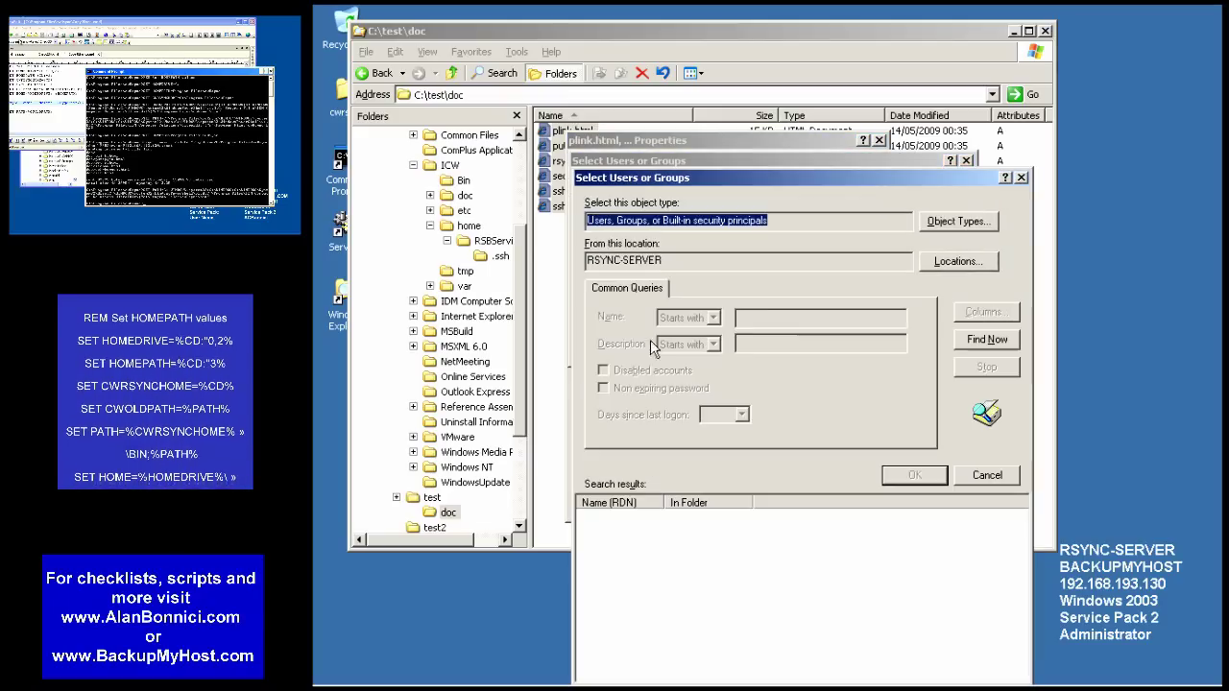
pyautogui.click(987, 339)
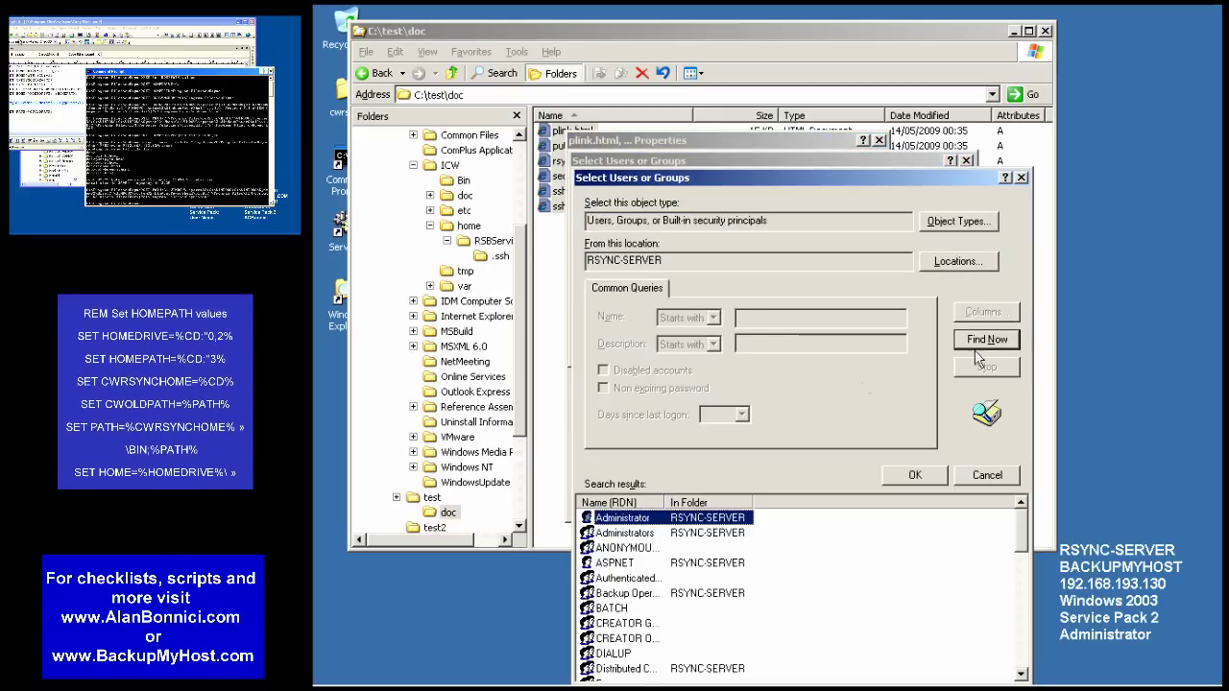
pyautogui.doubleClick(643, 534)
pyautogui.click(859, 346)
pyautogui.click(777, 357)
pyautogui.click(711, 510)
# Step: View the ssh-keygen.html manual page in the browser and close it again
pyautogui.click(585, 207)
pyautogui.rightClick(585, 206)
pyautogui.click(610, 215)
pyautogui.scroll(-15, 394, 493)
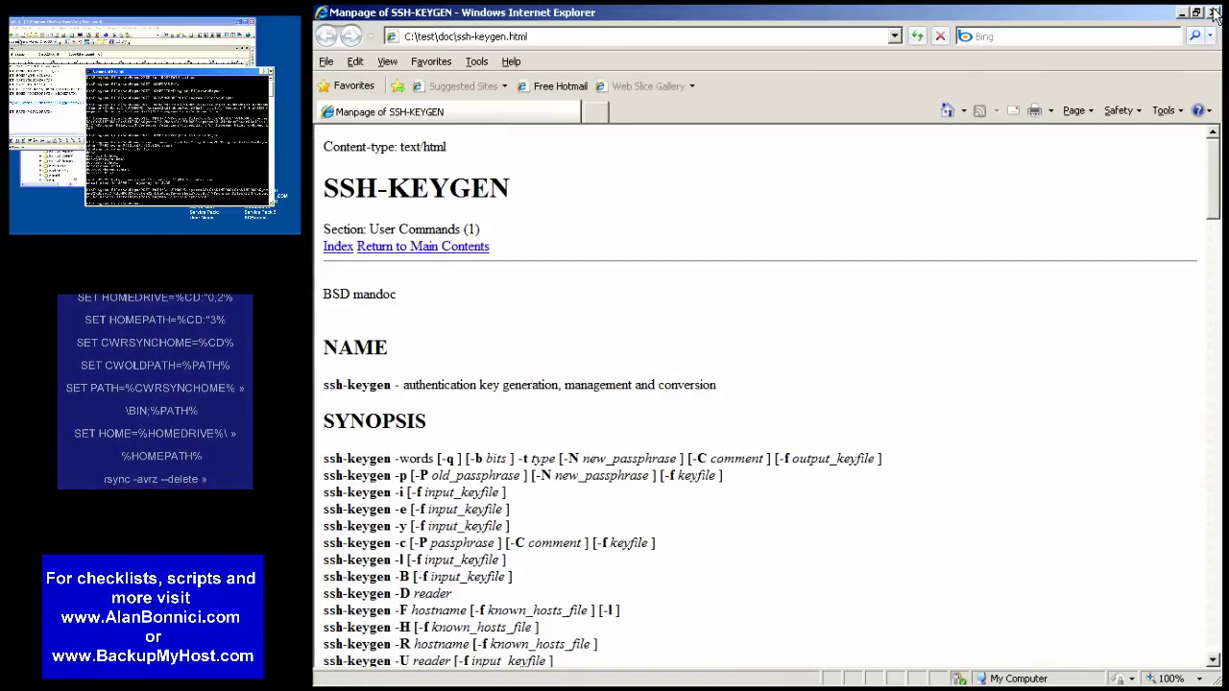
pyautogui.click(1215, 13)
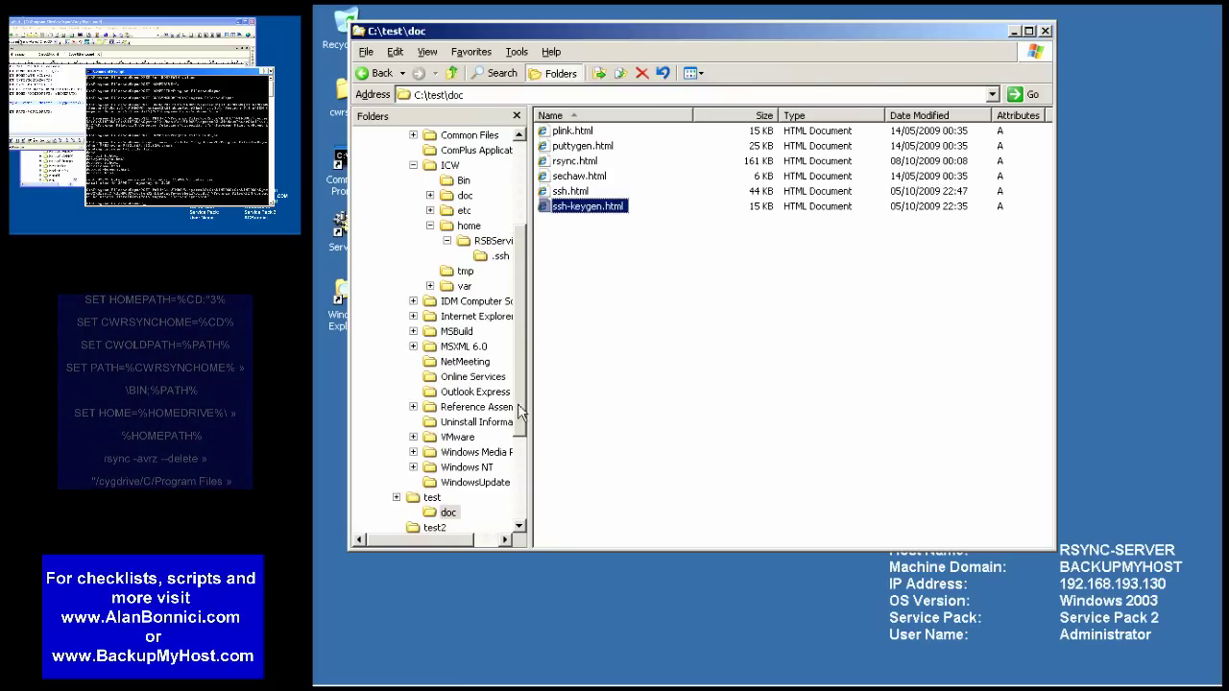
# Step: Display the security permissions of the C:\test2 folder
pyautogui.scroll(-2, 521, 413)
pyautogui.click(430, 451)
pyautogui.rightClick(432, 452)
pyautogui.click(480, 640)
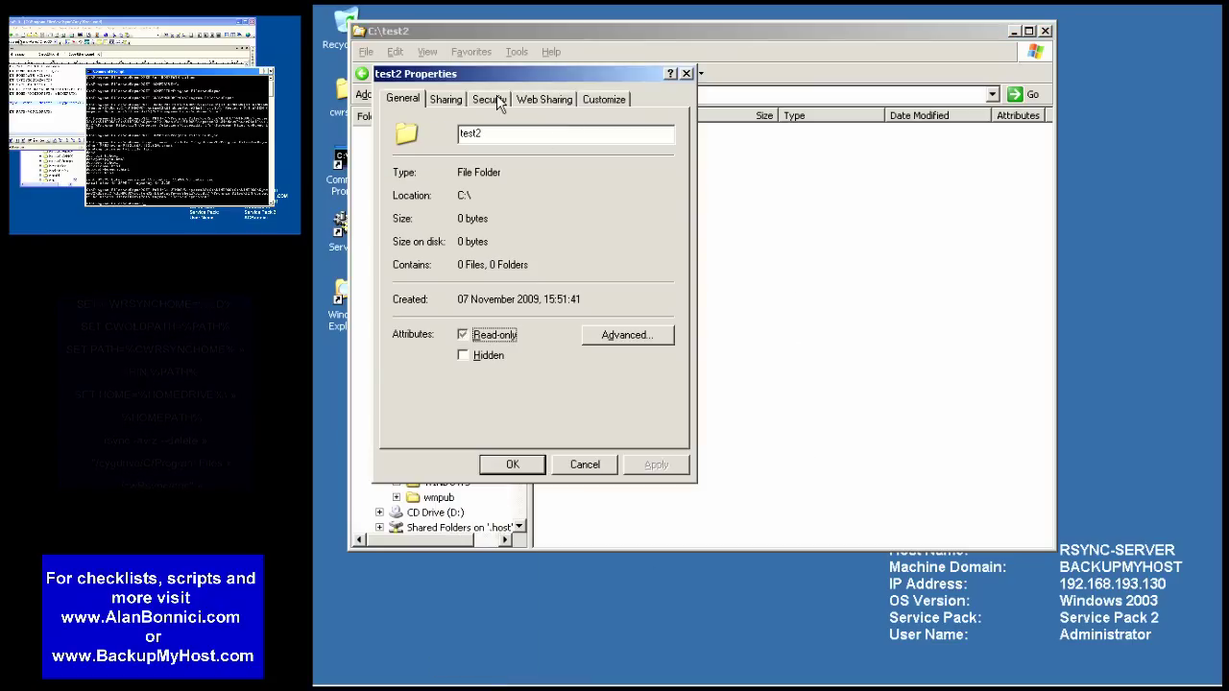
pyautogui.click(490, 99)
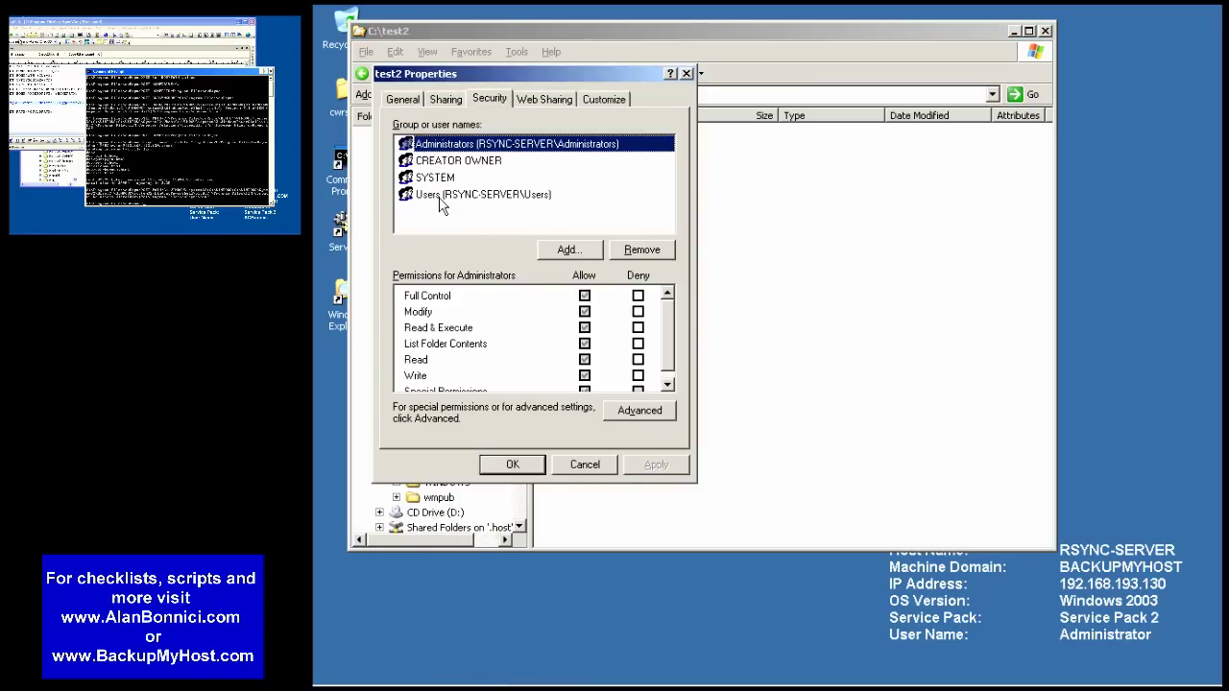
# Step: Add the SvcCWRSYNC account to the test2 folder's permissions and allow it Full Control
pyautogui.click(576, 249)
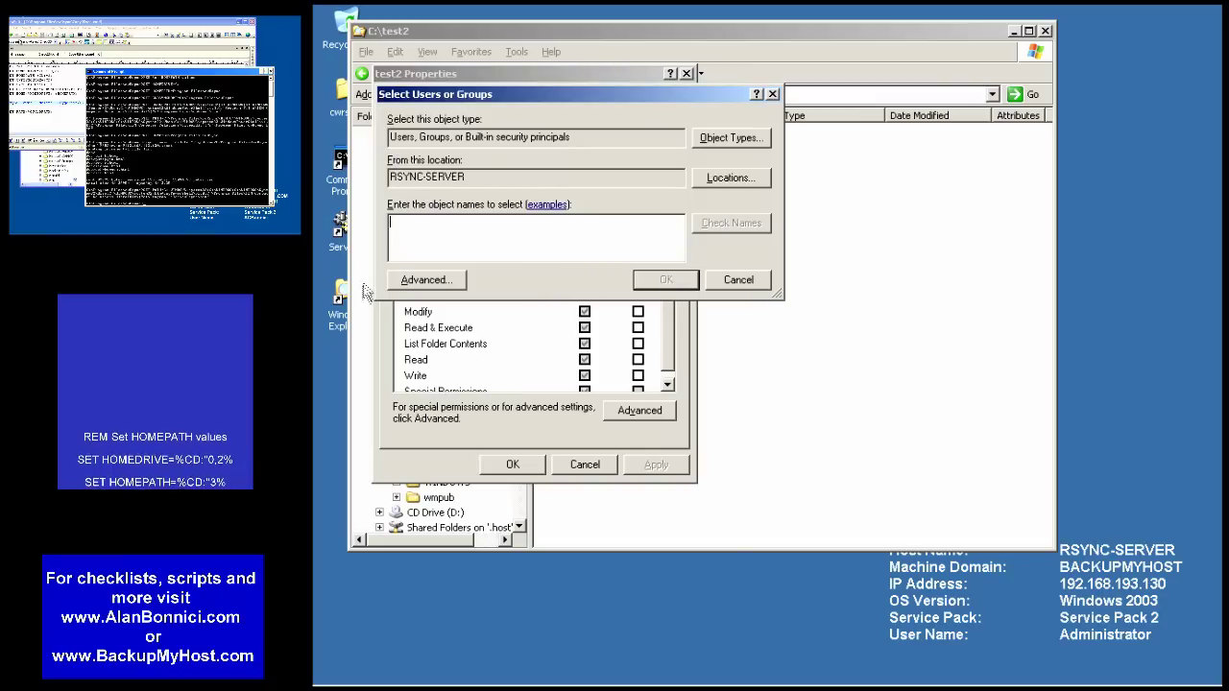
pyautogui.click(420, 280)
pyautogui.click(768, 280)
pyautogui.click(447, 560)
pyautogui.scroll(-10, 447, 559)
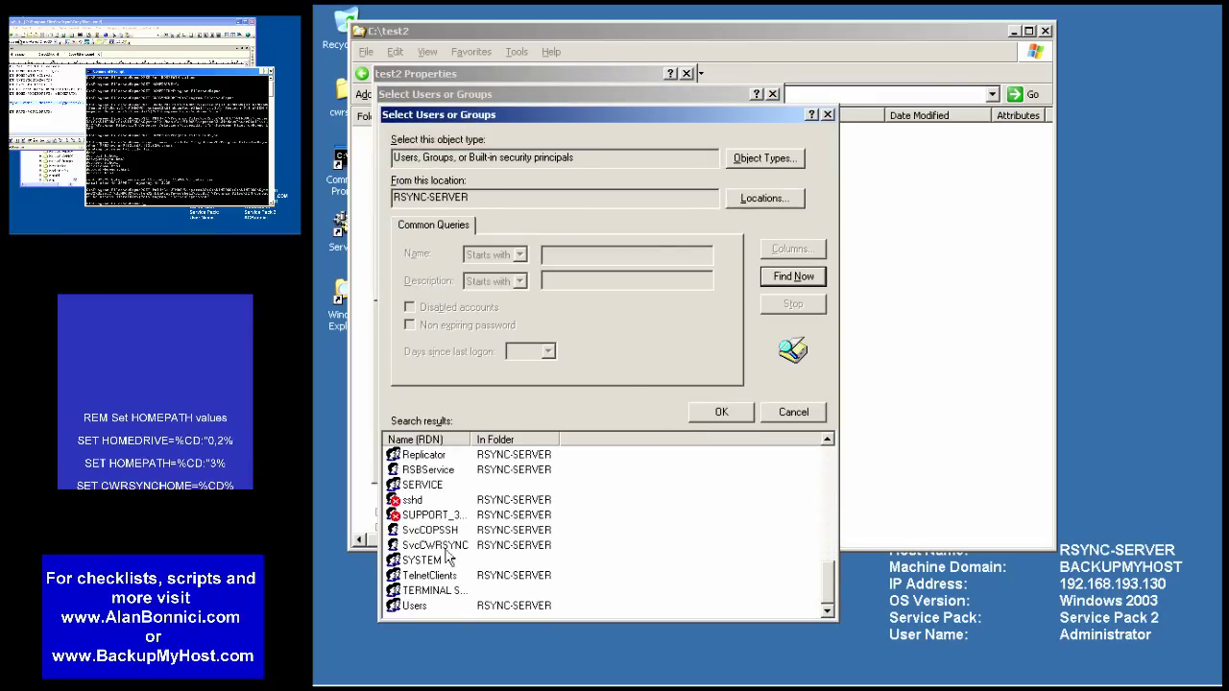
pyautogui.doubleClick(435, 546)
pyautogui.click(672, 277)
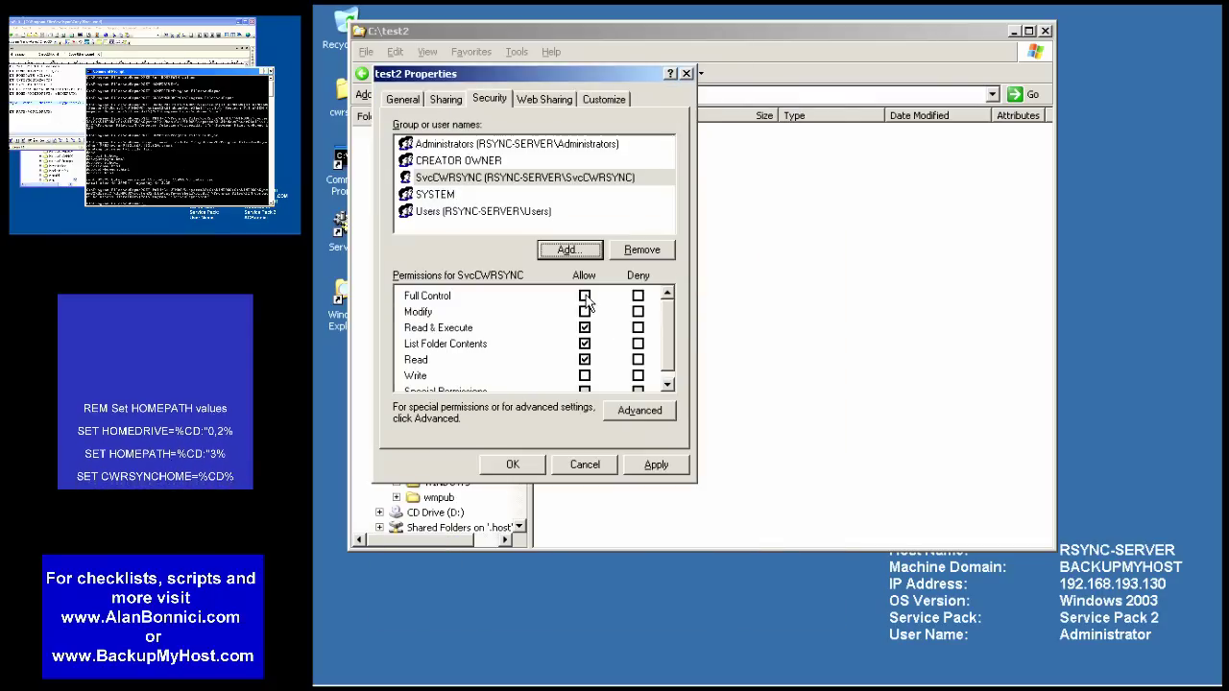
pyautogui.click(585, 296)
pyautogui.click(513, 464)
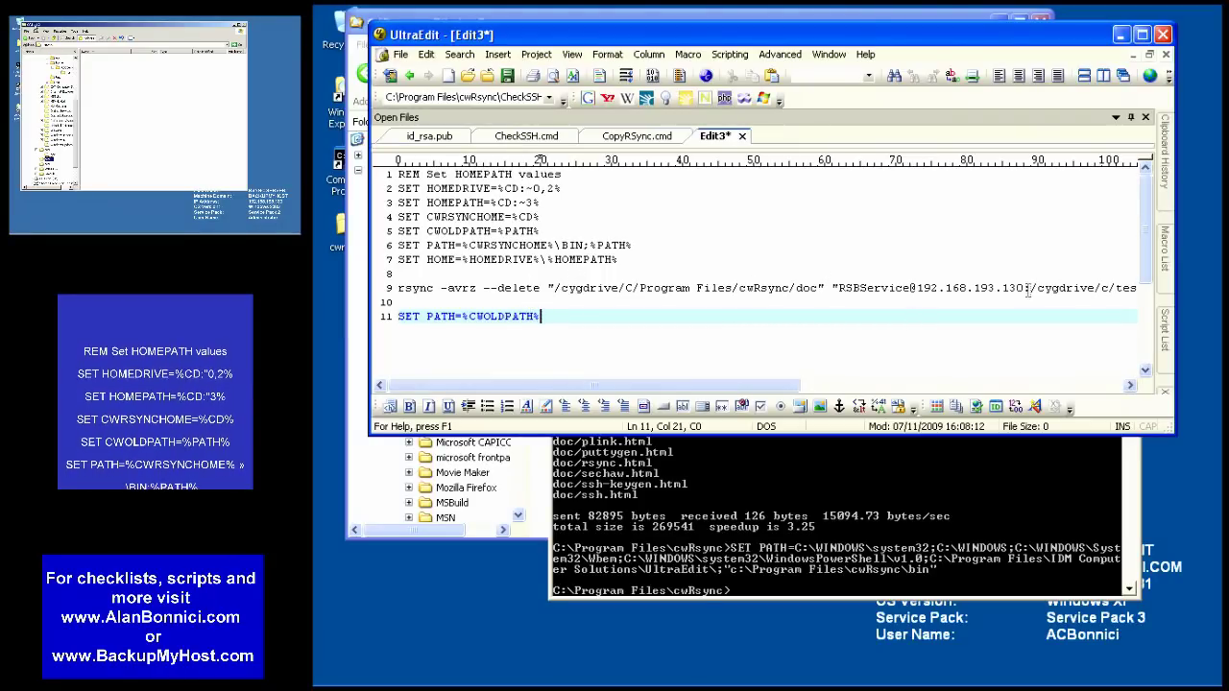
# Step: In UltraEdit, check the rsync destination path in the unsaved script and save the script as CopyRSync2.cmd in the cwRsync folder
pyautogui.moveTo(1024, 288); pyautogui.dragTo(1031, 288)
pyautogui.moveTo(636, 386); pyautogui.dragTo(699, 386)
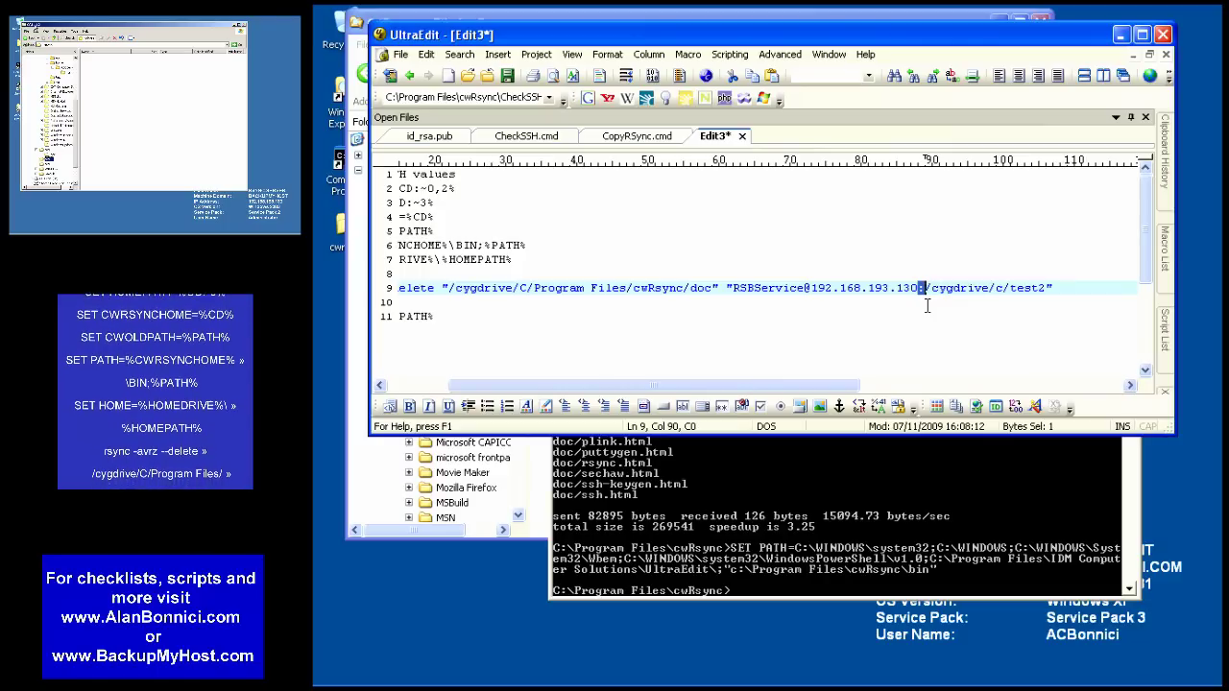
pyautogui.click(401, 53)
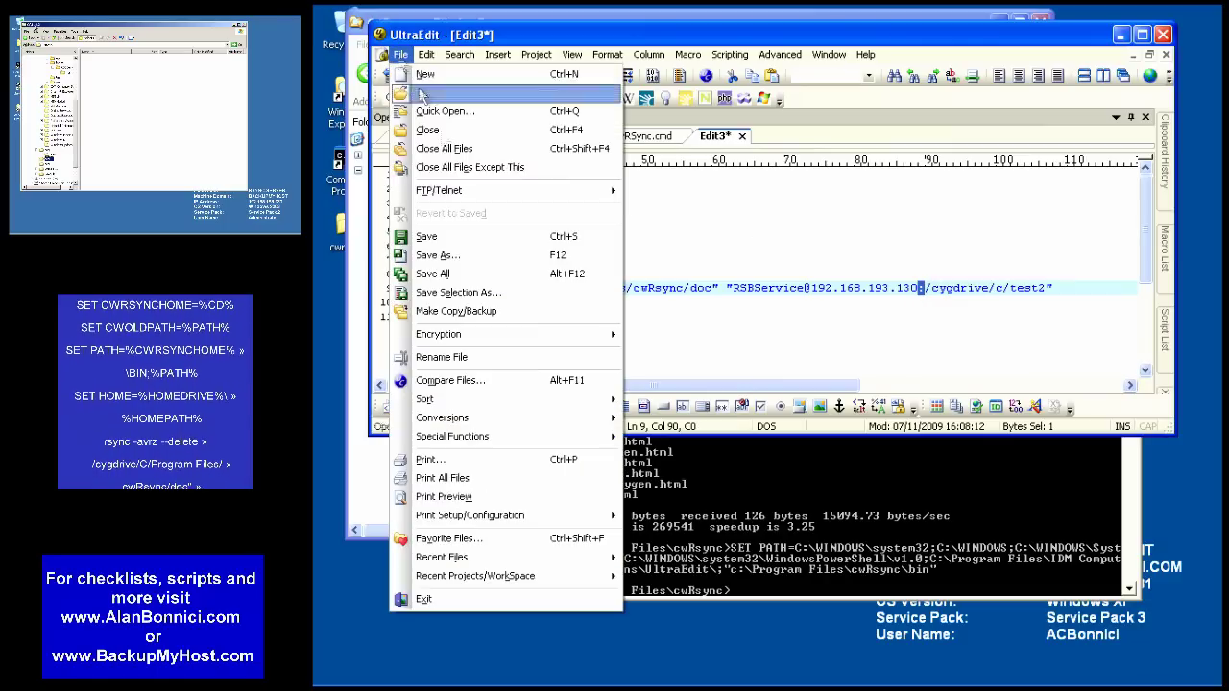
pyautogui.click(434, 238)
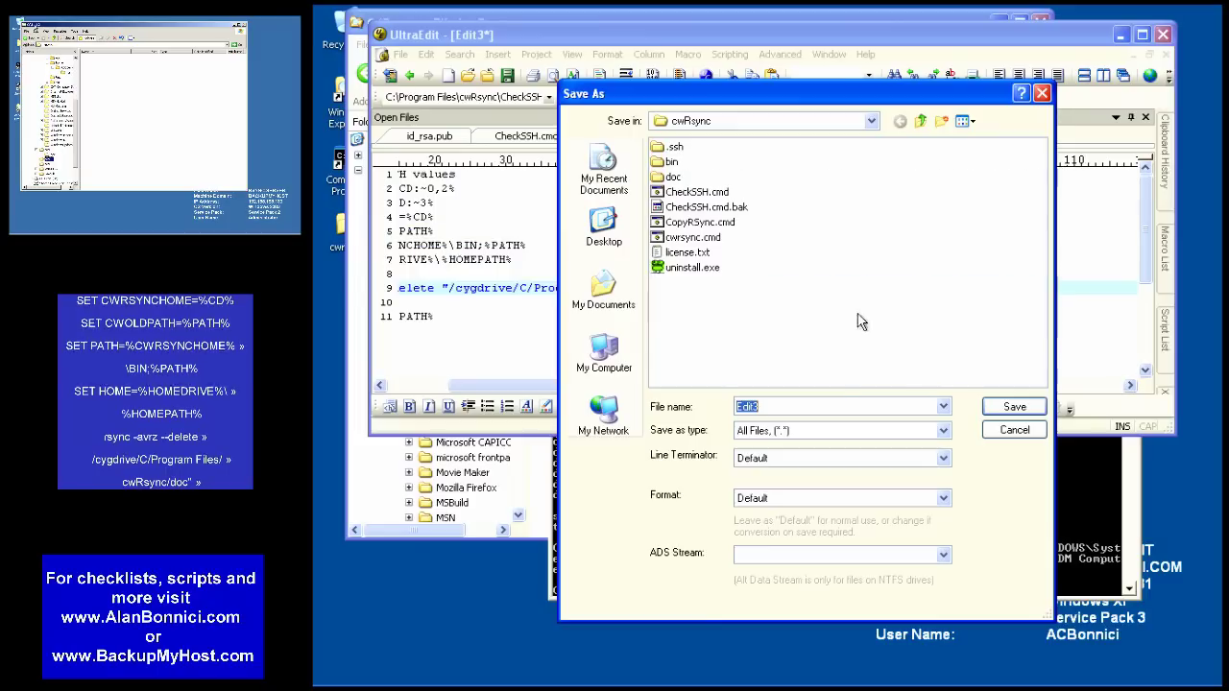
pyautogui.click(728, 223)
pyautogui.click(787, 407)
pyautogui.click(788, 407)
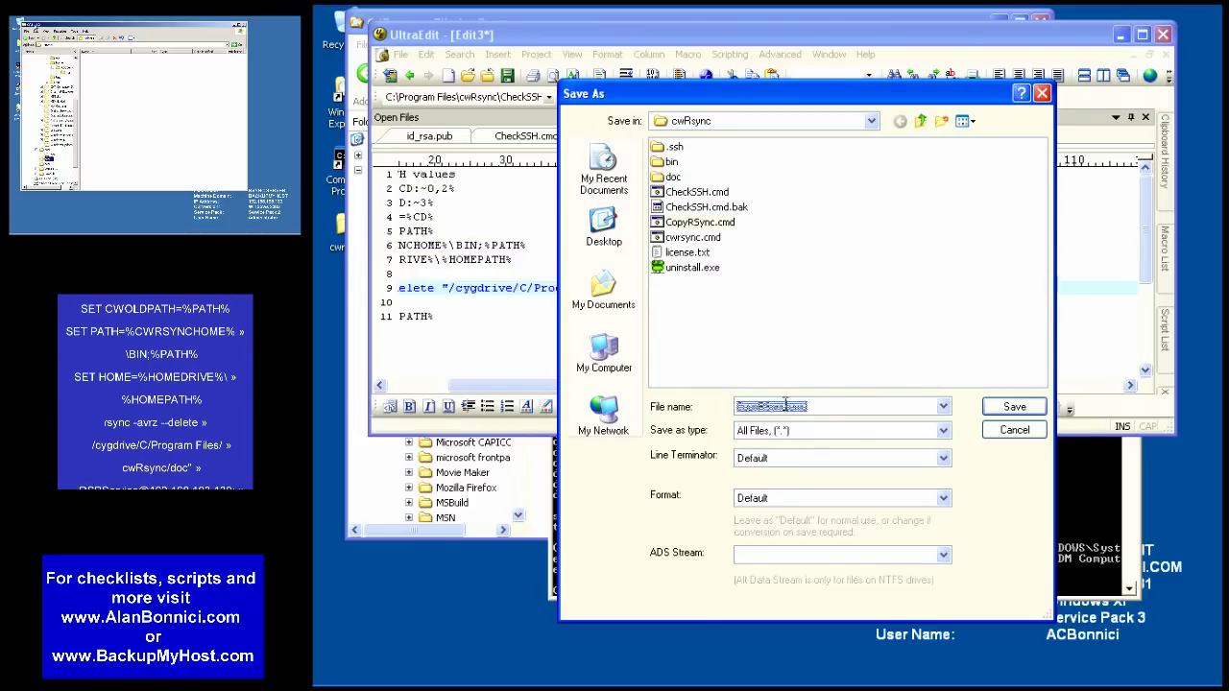
pyautogui.write('2')
pyautogui.click(1006, 414)
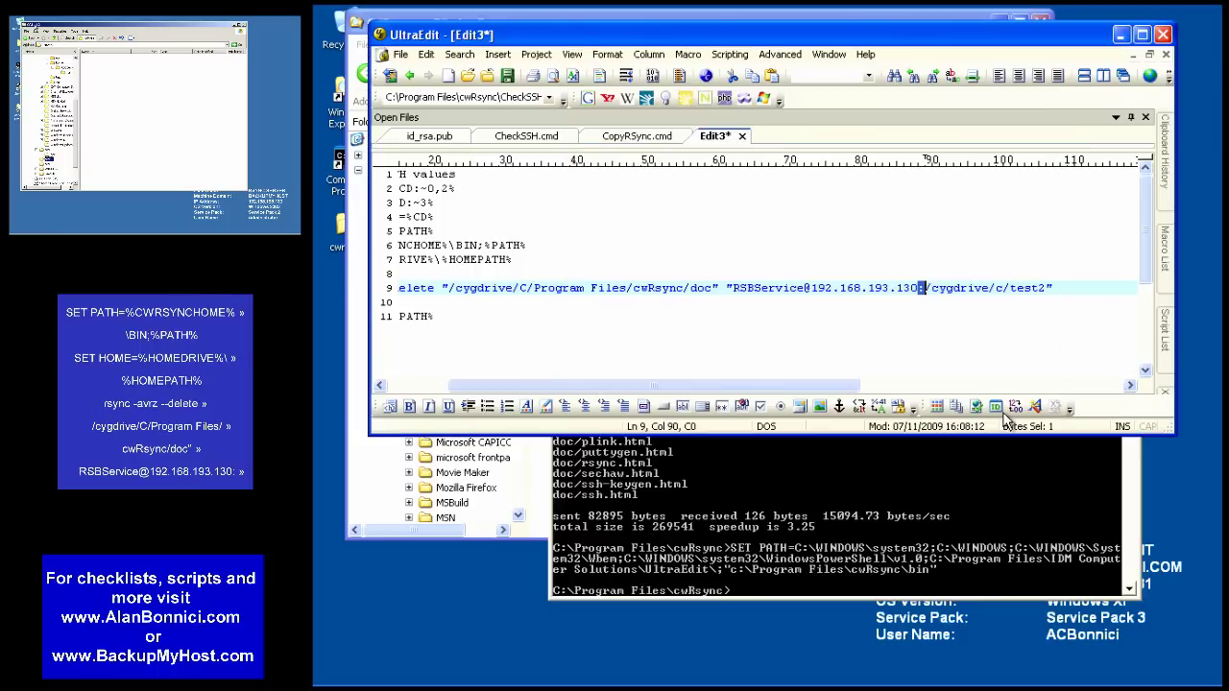
# Step: Switch to the Command Prompt, clear its screen and try to run CheckSSH2.cmd
pyautogui.click(943, 523)
pyautogui.write('cls')
pyautogui.press('Return')
pyautogui.press('Up')
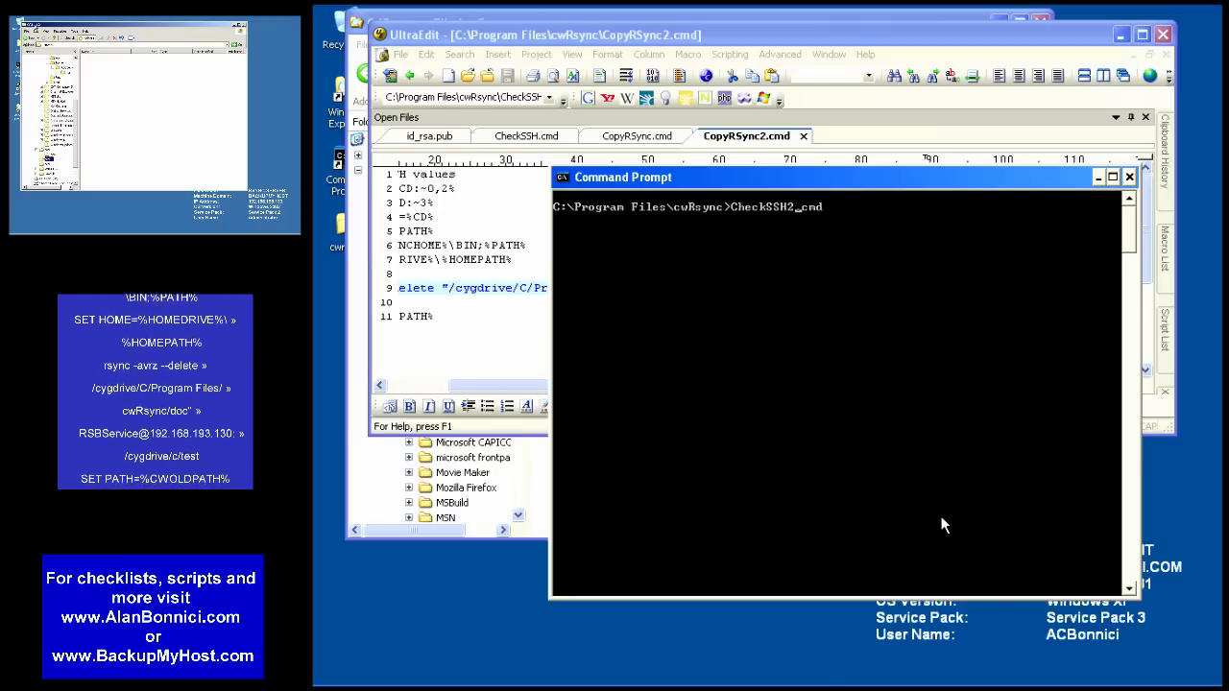
pyautogui.press('Return')
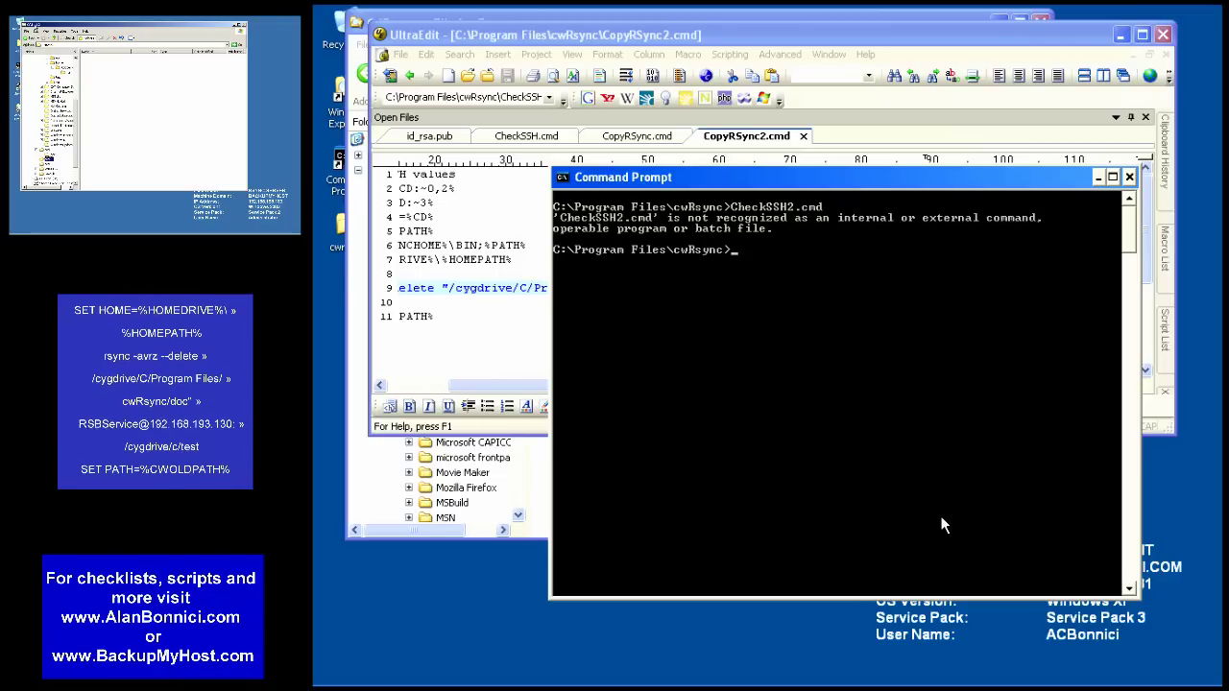
# Step: Recall the earlier copy command, change it to CopyRSync2.cmd and run it
pyautogui.press('Up')
pyautogui.press('Up')
pyautogui.press('Up')
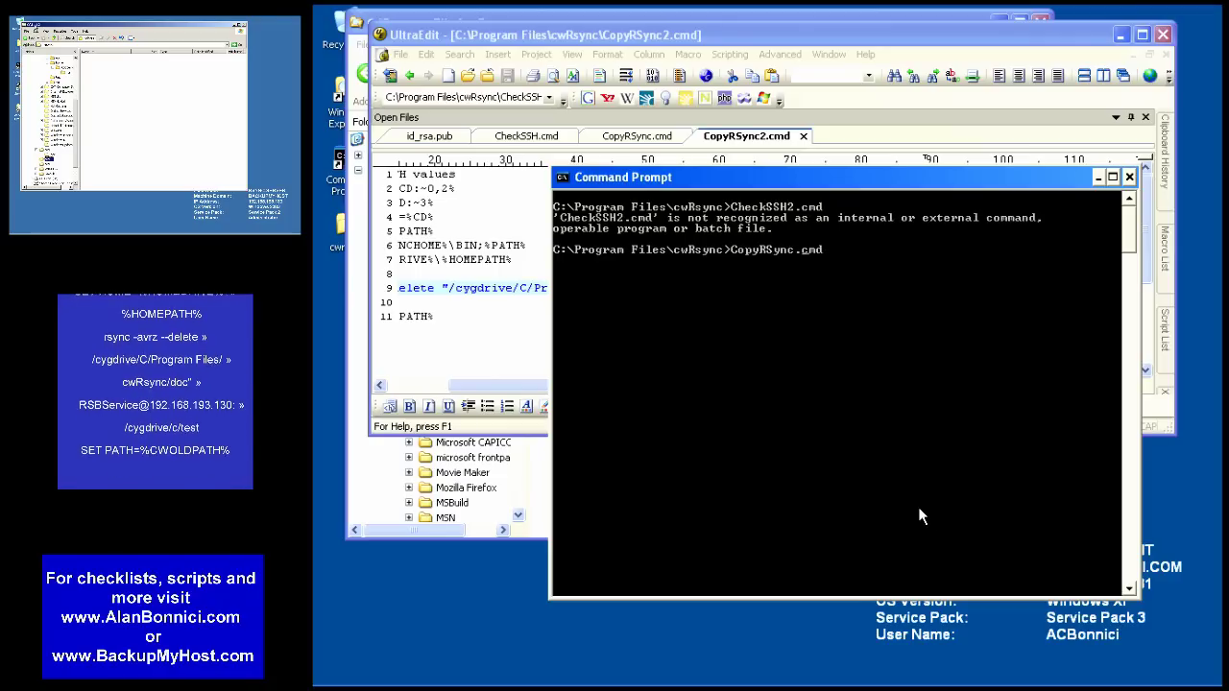
pyautogui.write('2')
pyautogui.press('Return')
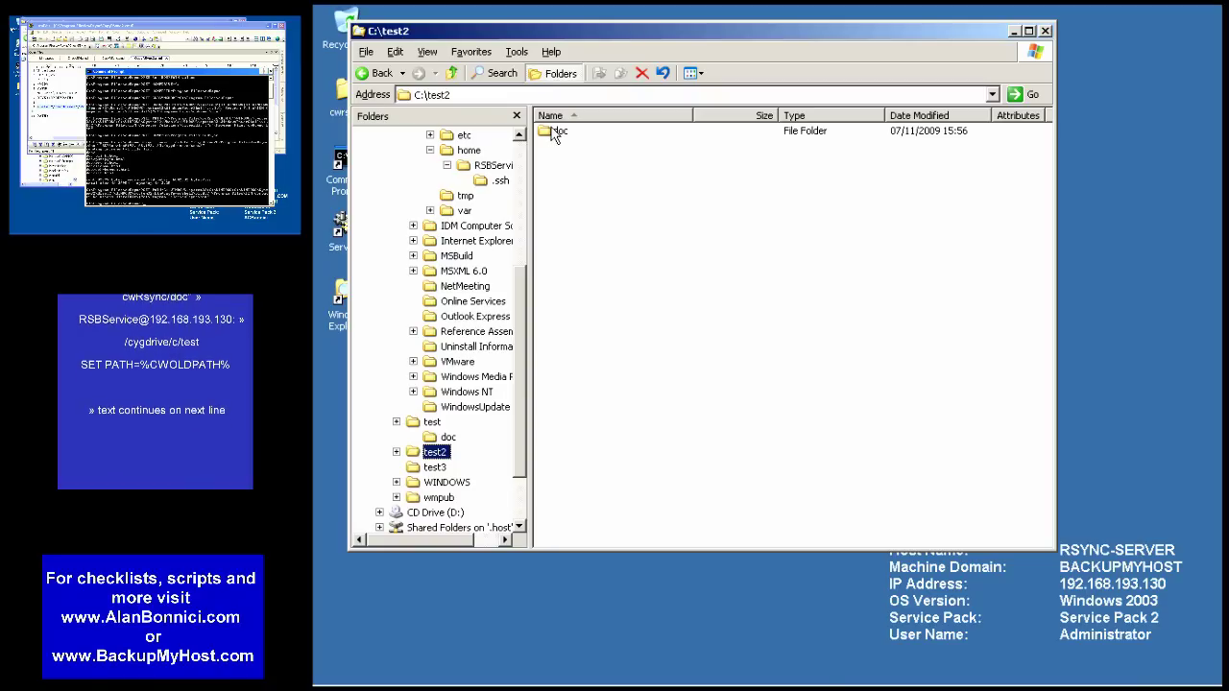
# Step: On the server, try to open C:\test2\doc and inspect its security permissions for the Remote Storage Backup Service Account
pyautogui.doubleClick(555, 134)
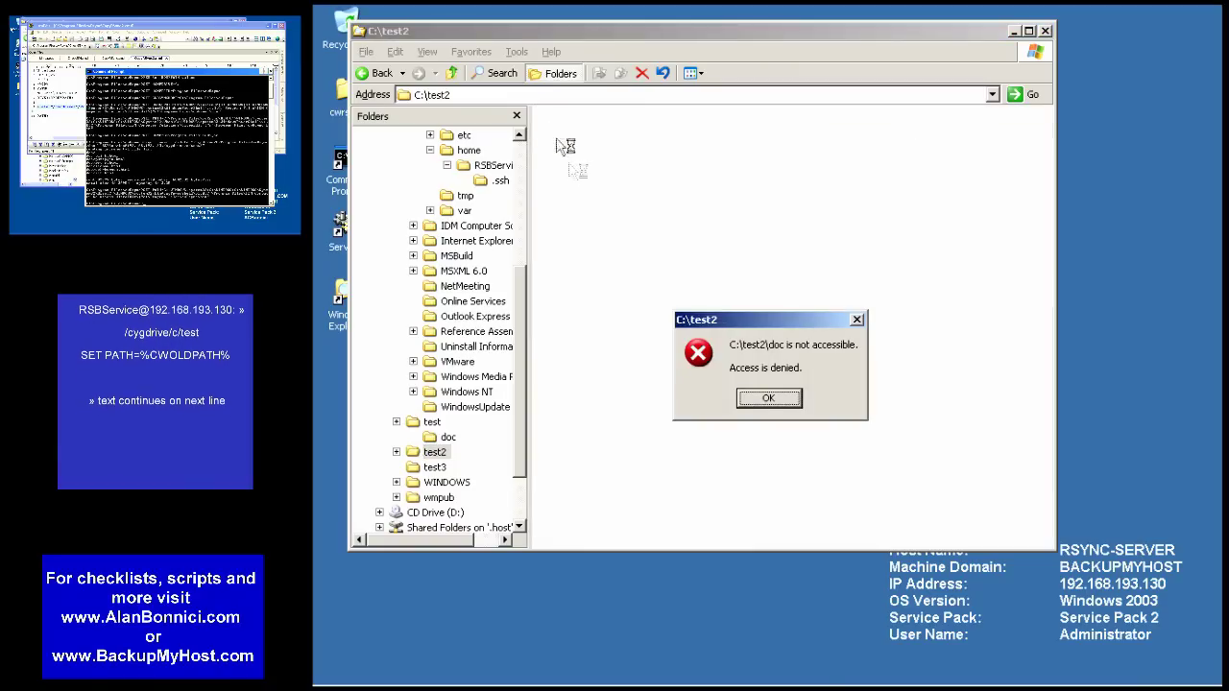
pyautogui.click(774, 400)
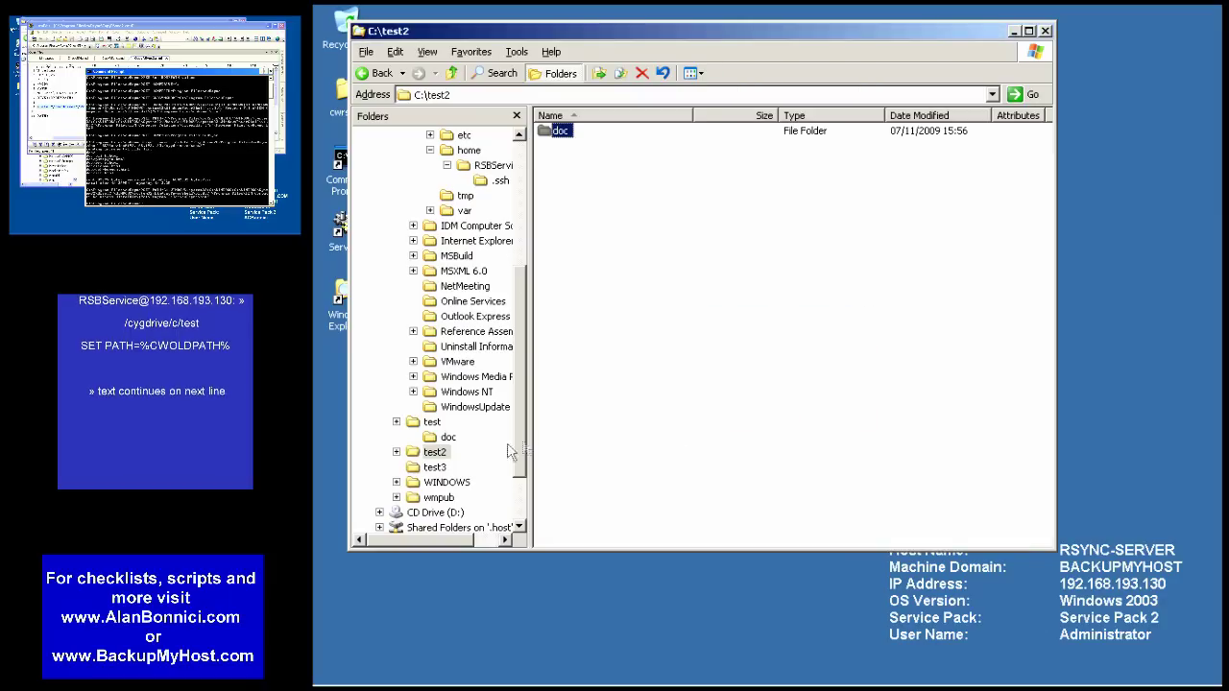
pyautogui.click(397, 451)
pyautogui.rightClick(561, 131)
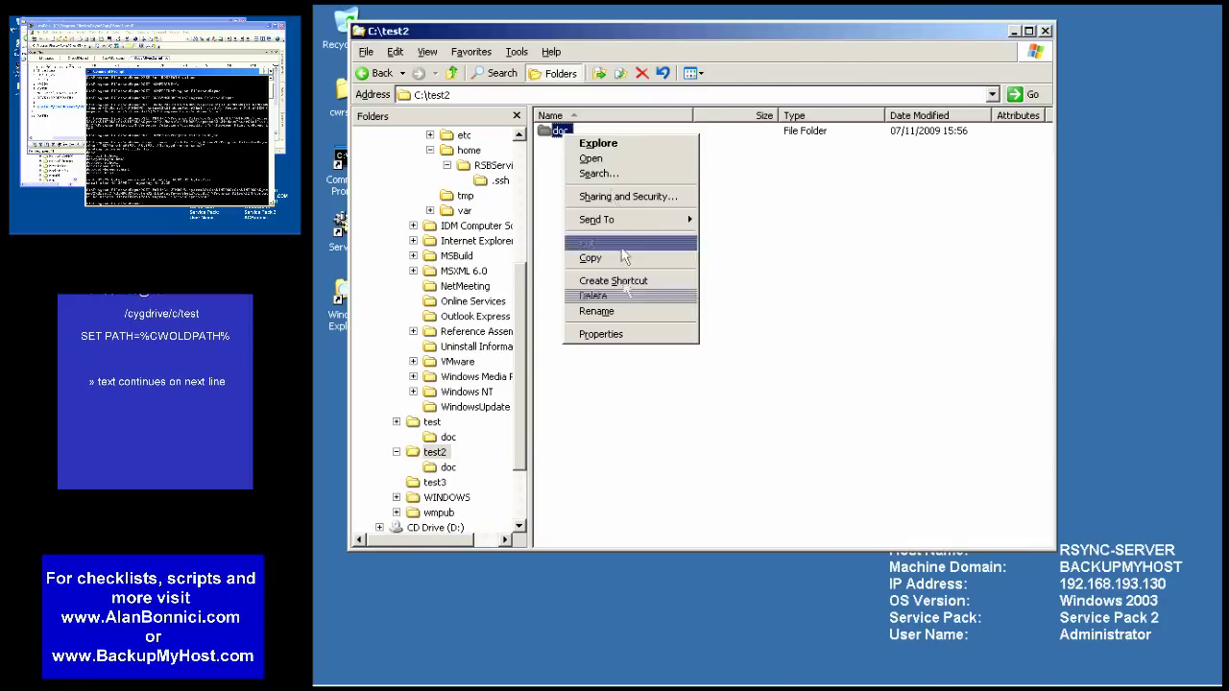
pyautogui.click(595, 335)
pyautogui.click(684, 170)
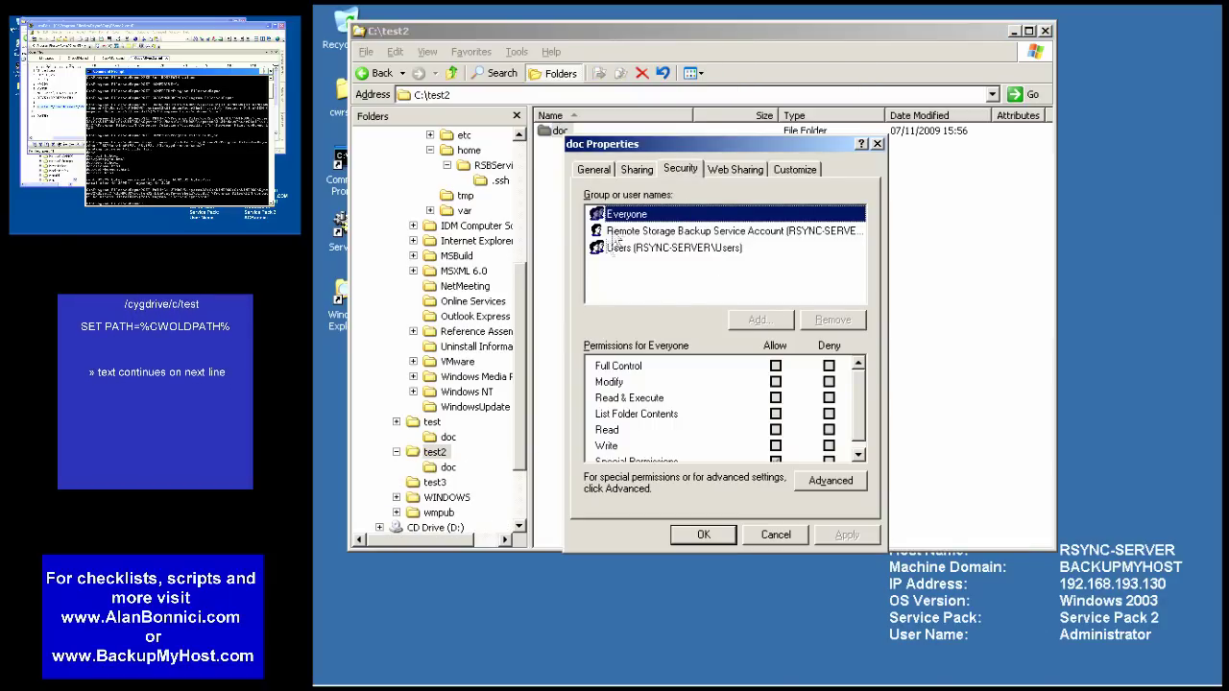
pyautogui.click(763, 232)
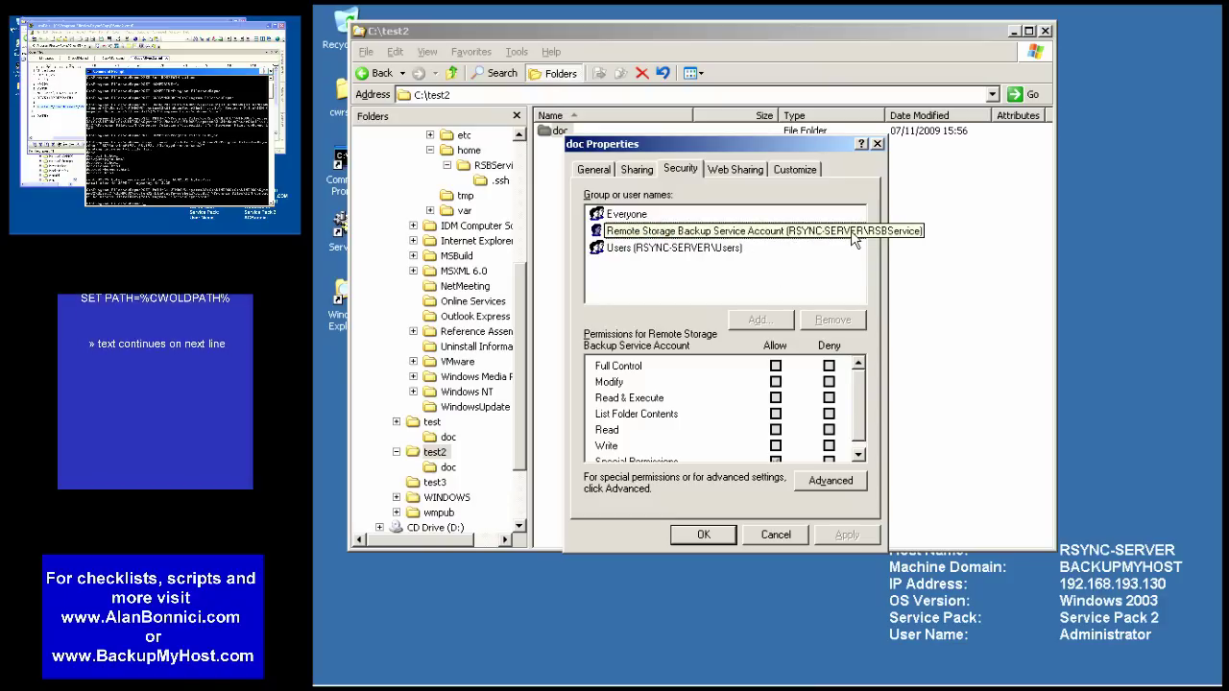
# Step: Inspect the security permissions of the doc folder in C:\test for comparison
pyautogui.click(432, 422)
pyautogui.rightClick(561, 130)
pyautogui.click(595, 323)
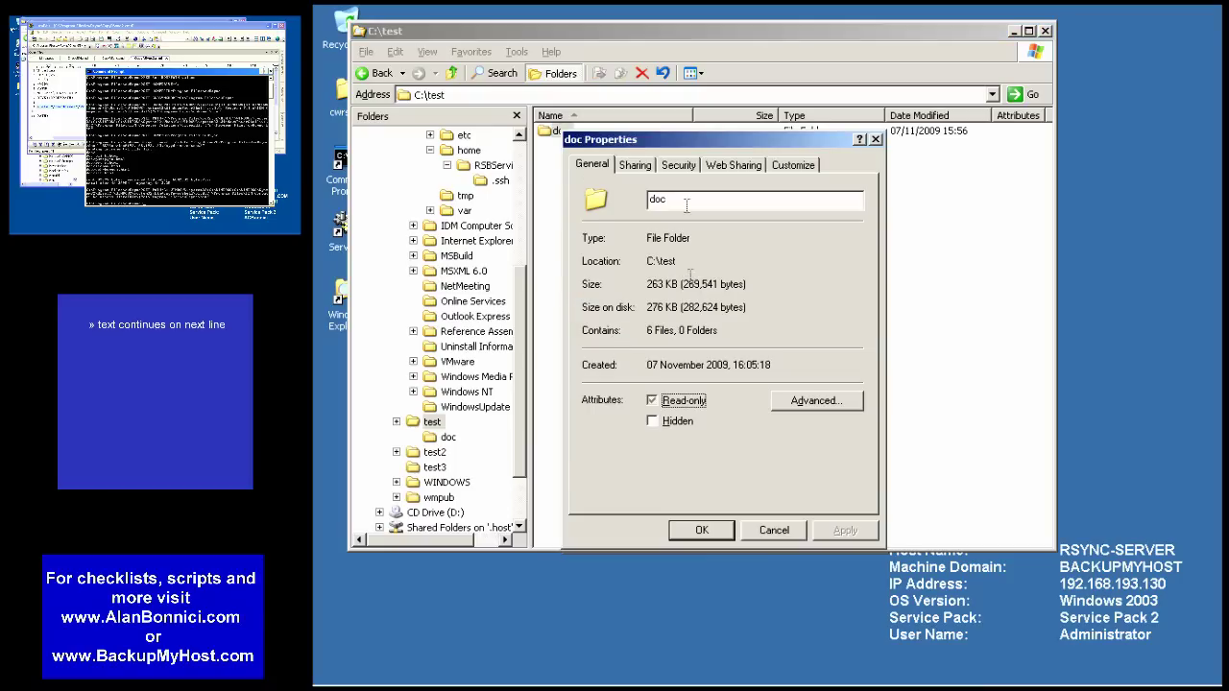
pyautogui.click(677, 165)
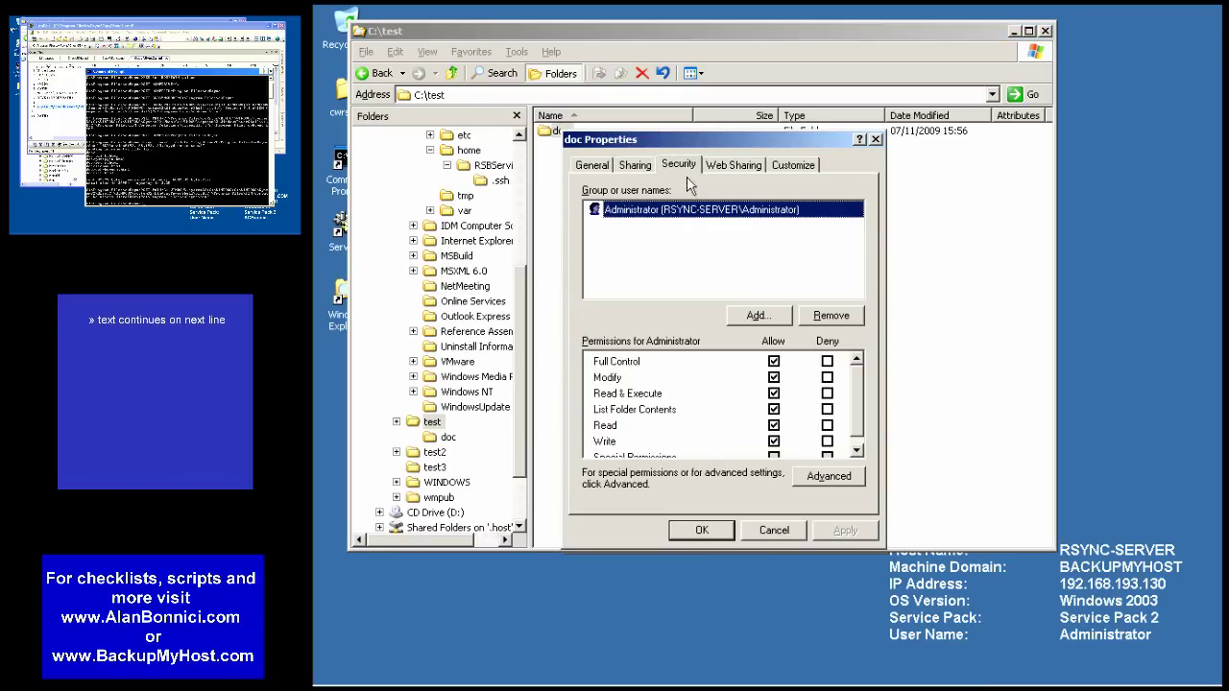
# Step: Close the current properties and change the owner of the doc folder in C:\test2 to Administrator
pyautogui.click(778, 531)
pyautogui.click(434, 453)
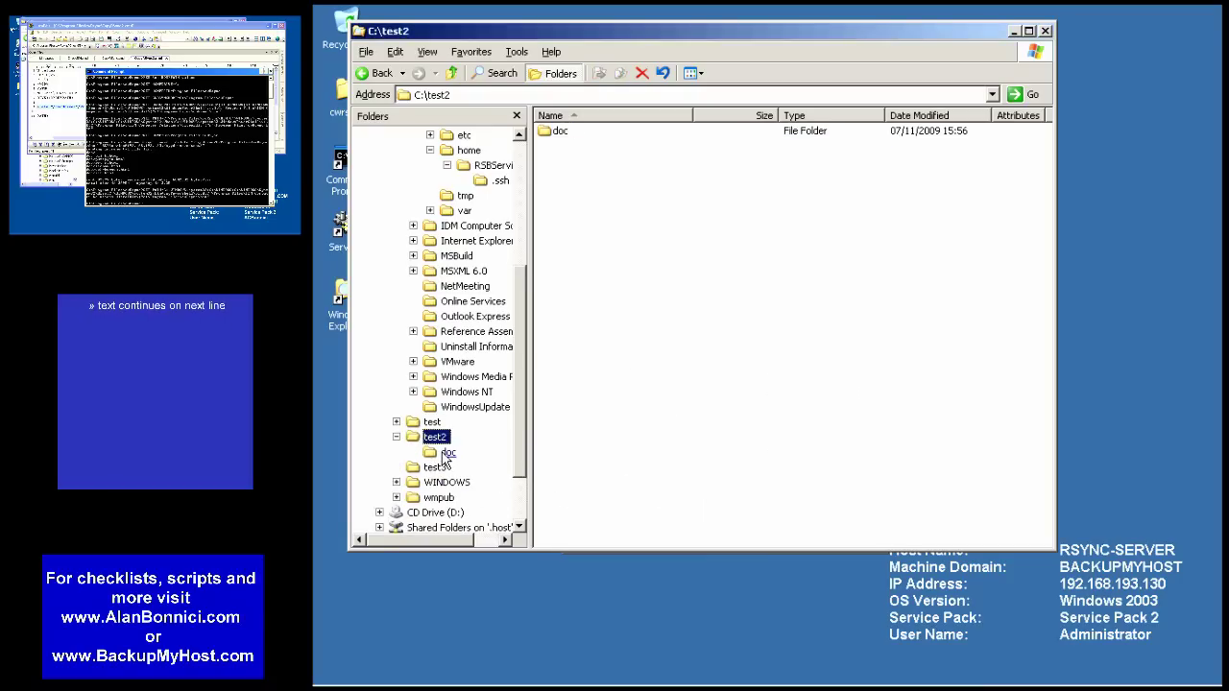
pyautogui.click(448, 452)
pyautogui.click(768, 397)
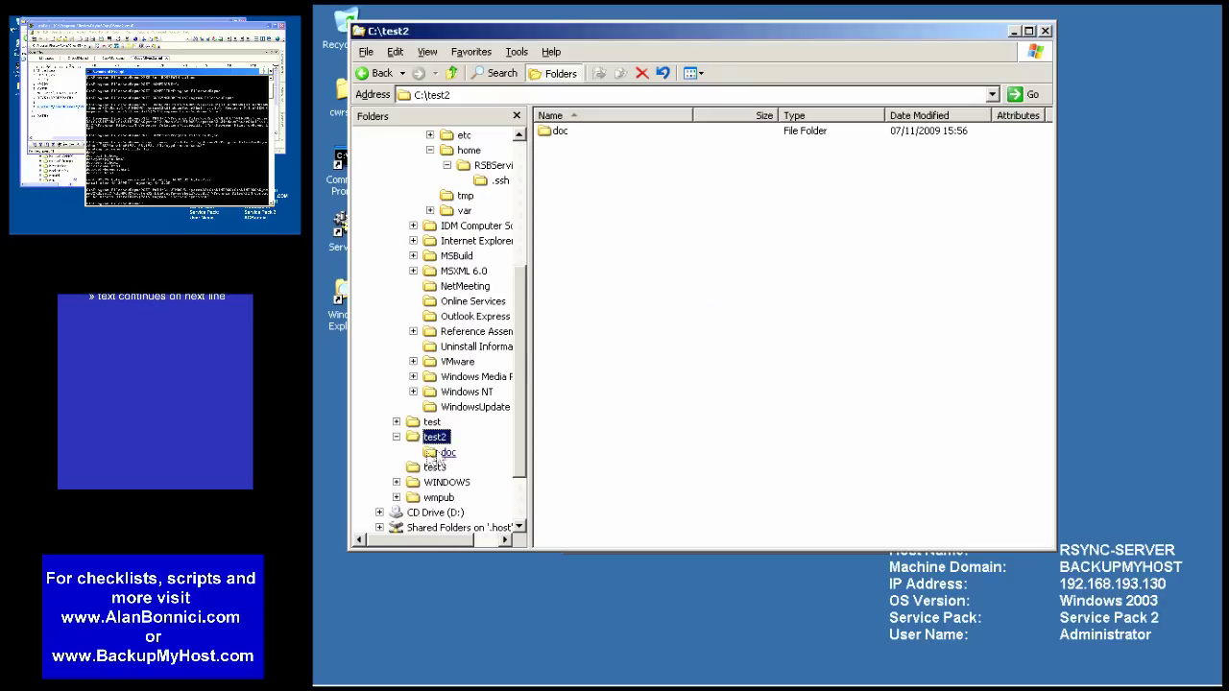
pyautogui.rightClick(556, 131)
pyautogui.click(631, 327)
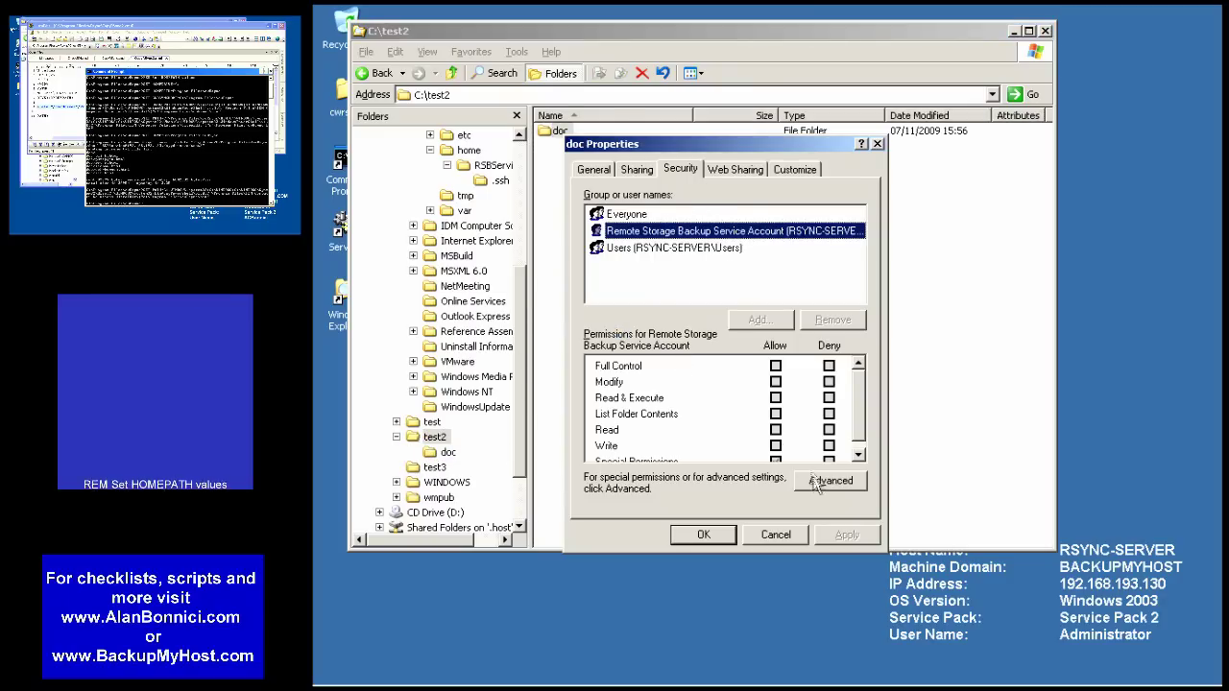
pyautogui.click(812, 480)
pyautogui.click(720, 229)
pyautogui.click(693, 363)
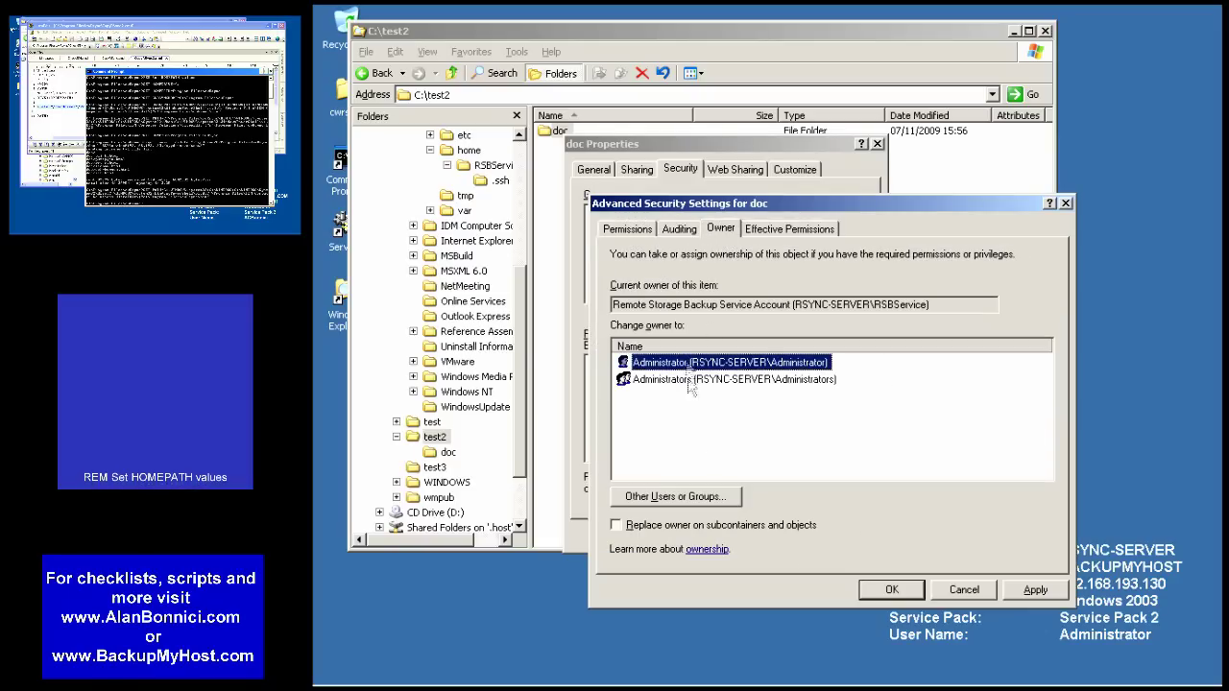
pyautogui.click(910, 595)
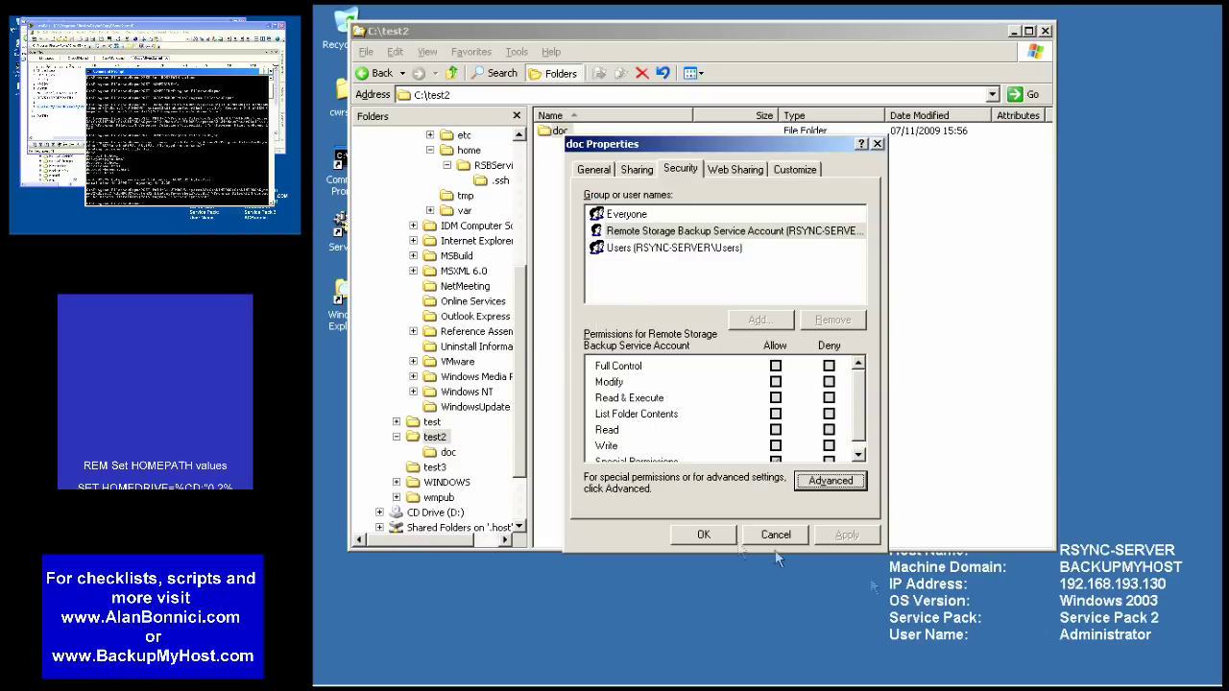
pyautogui.click(721, 538)
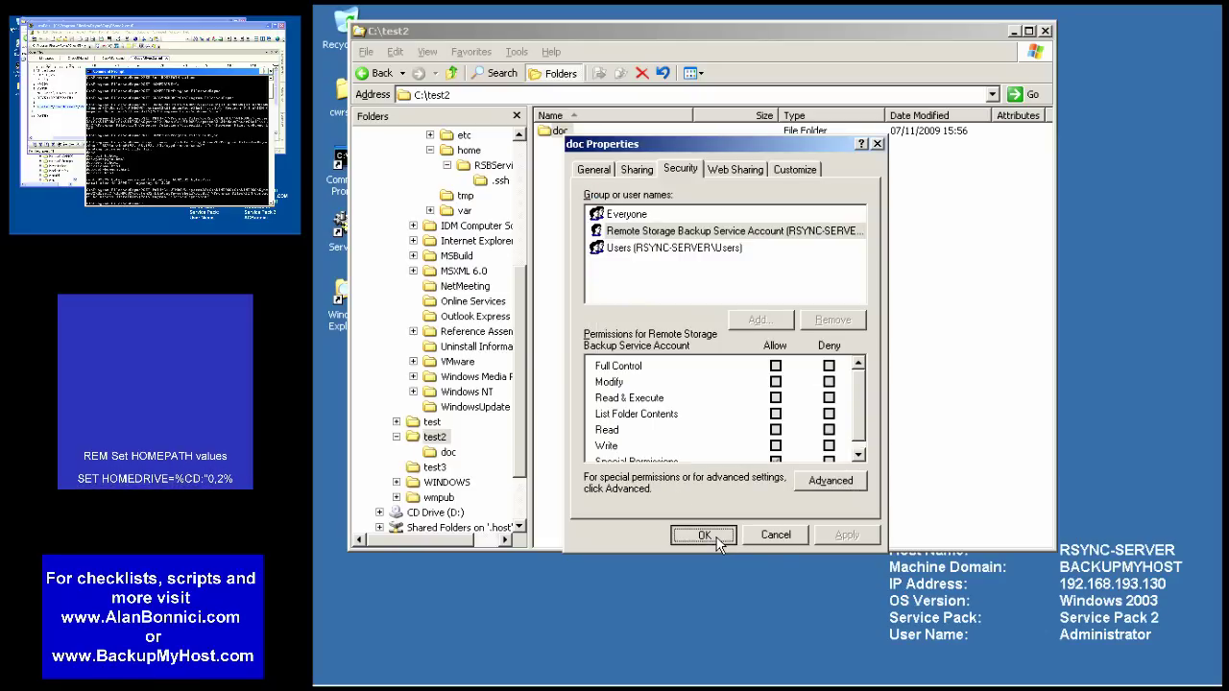
# Step: Replace the owner on the doc folder's subcontainers and objects with Administrator, accepting the replacement of directory permissions with Full Control
pyautogui.click(804, 472)
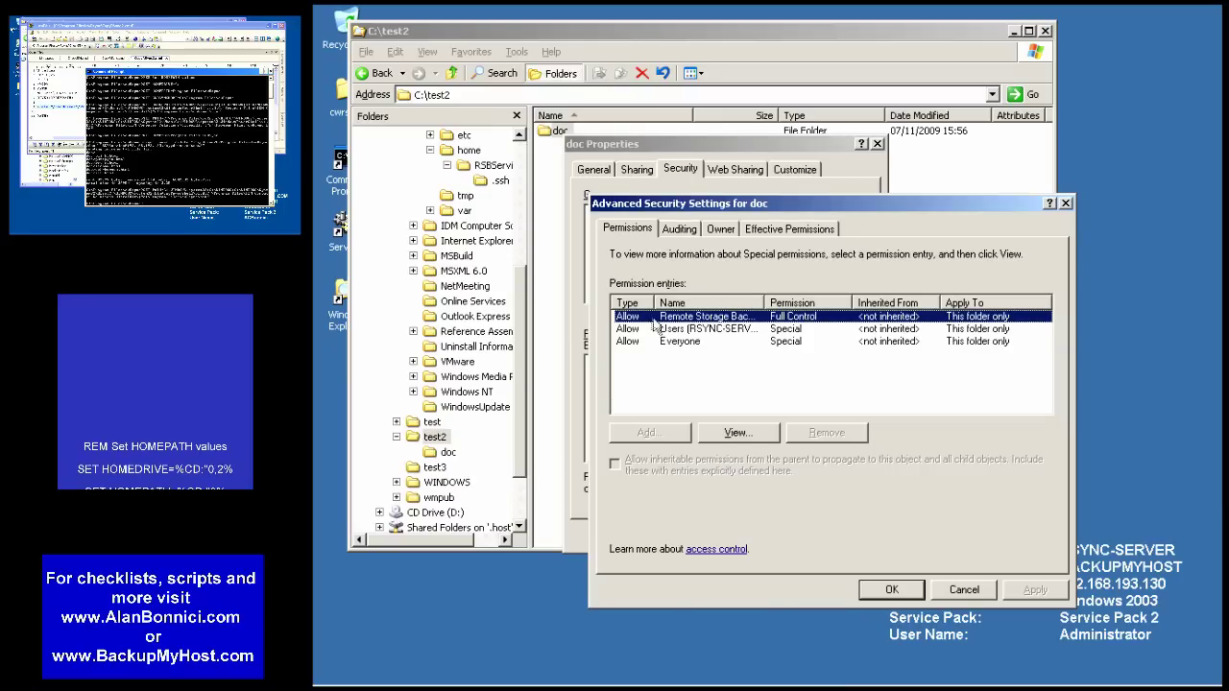
pyautogui.click(718, 230)
pyautogui.click(645, 362)
pyautogui.click(643, 525)
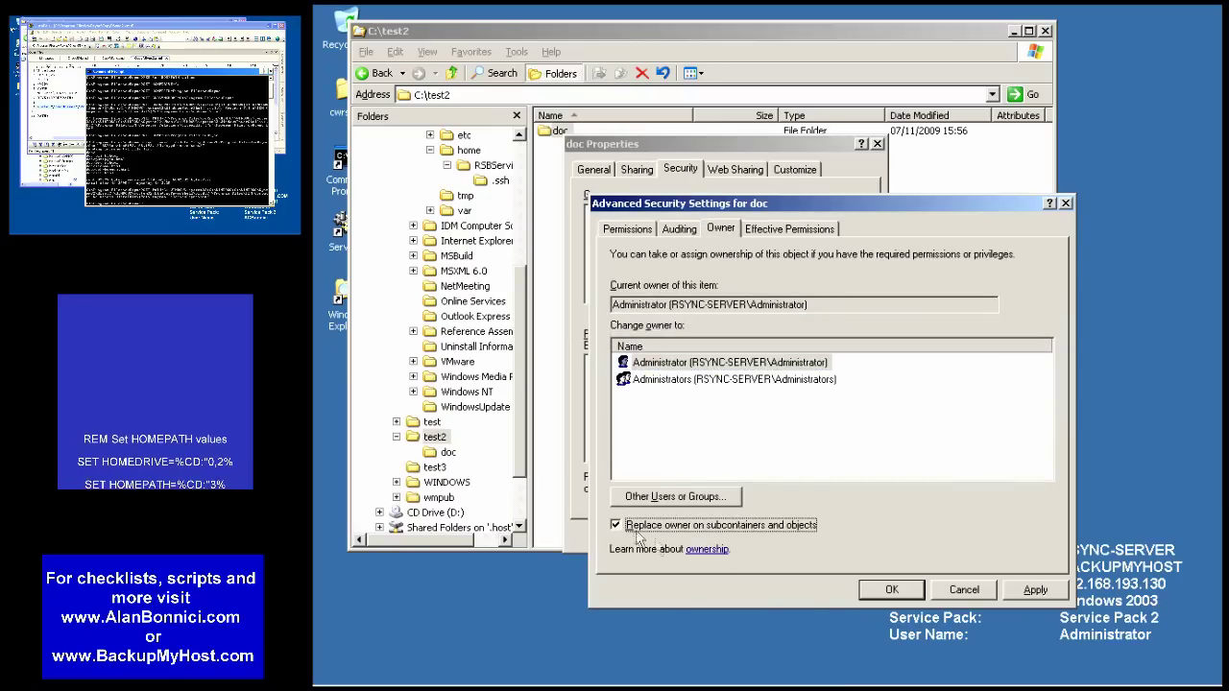
pyautogui.click(891, 590)
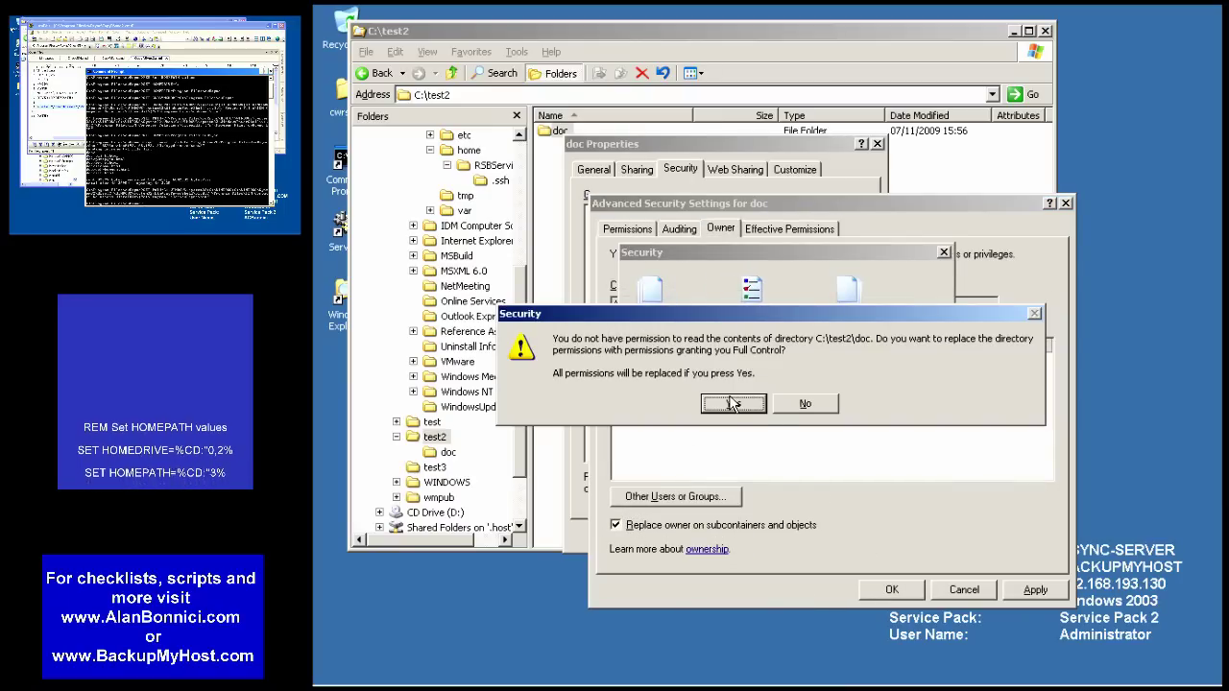
pyautogui.click(732, 403)
pyautogui.click(706, 538)
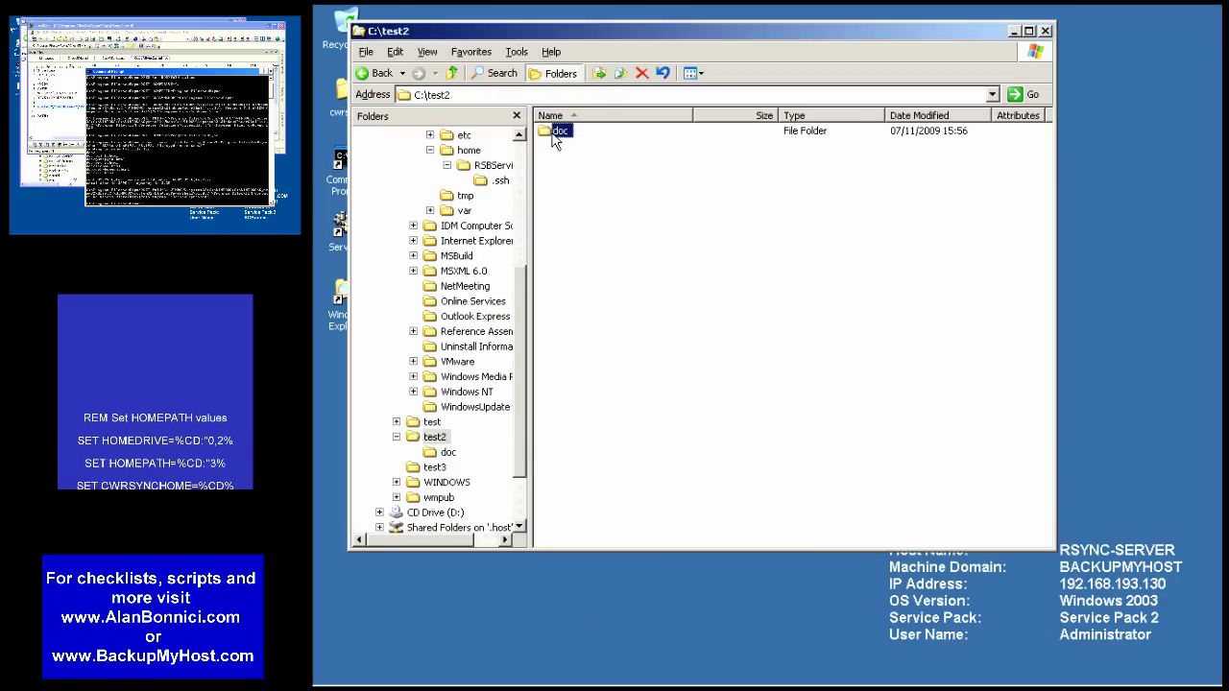
# Step: Add the Administrators group with Full Control to the permissions of all HTML files in C:\test2\doc
pyautogui.doubleClick(562, 132)
pyautogui.moveTo(659, 266); pyautogui.dragTo(557, 131)
pyautogui.rightClick(559, 135)
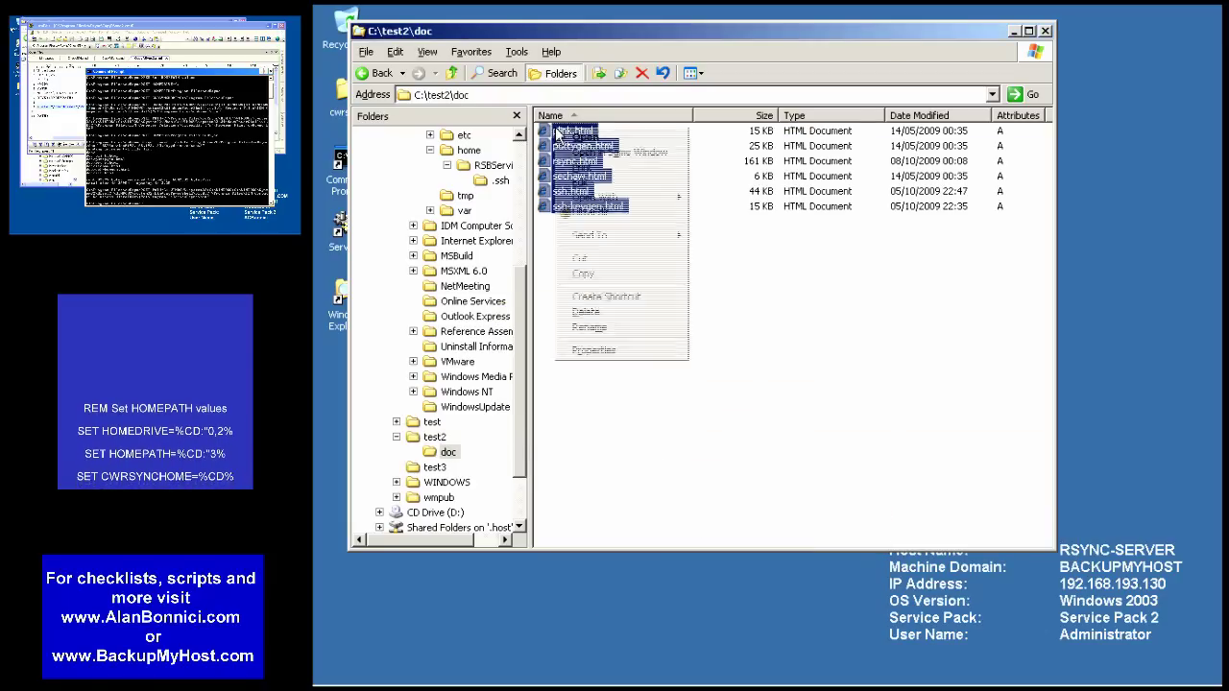
pyautogui.click(593, 350)
pyautogui.click(631, 162)
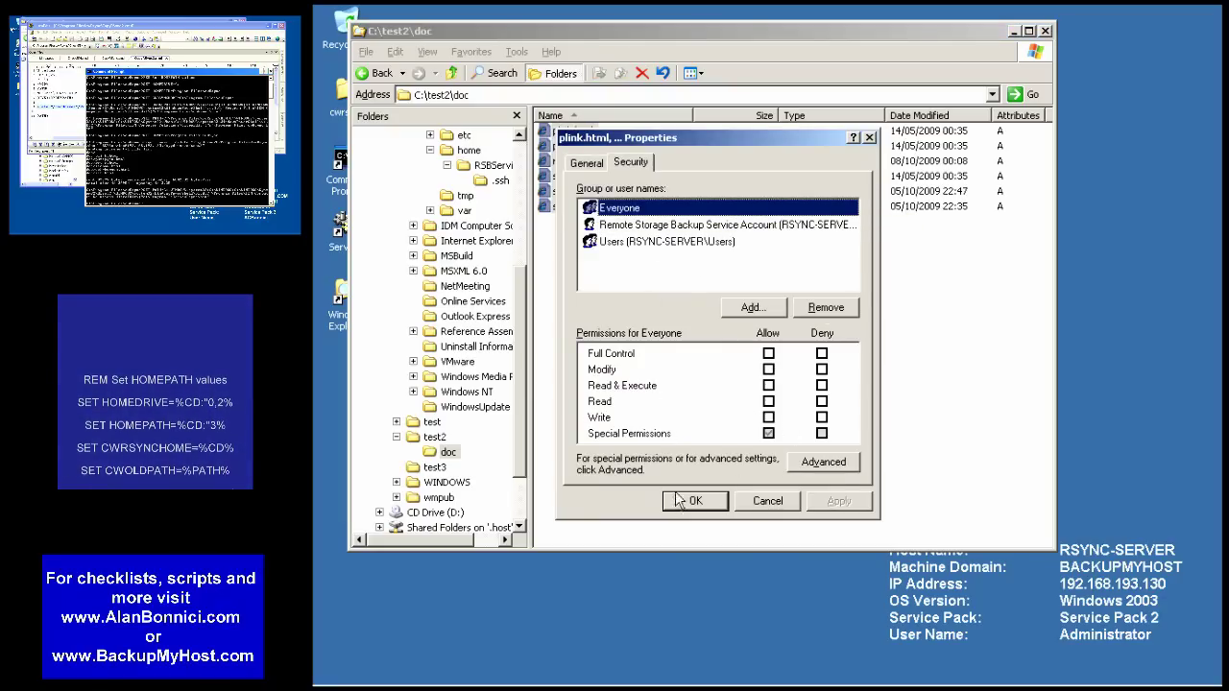
pyautogui.click(768, 307)
pyautogui.click(611, 344)
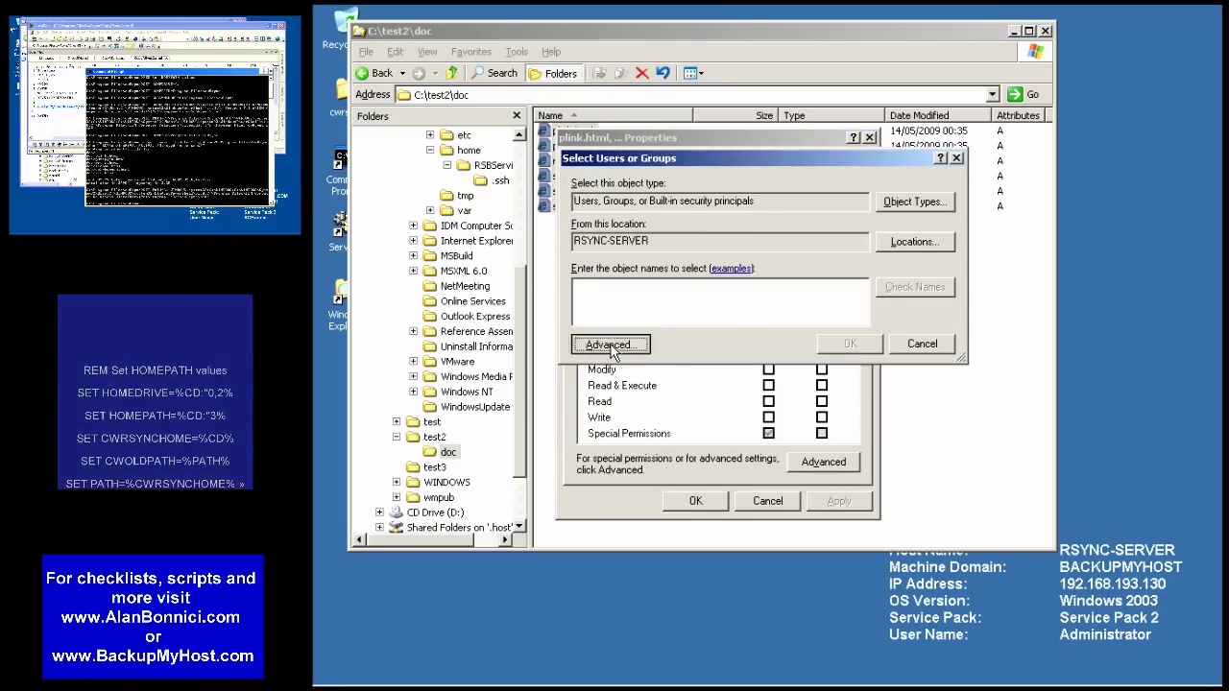
pyautogui.click(975, 340)
pyautogui.doubleClick(626, 533)
pyautogui.click(850, 345)
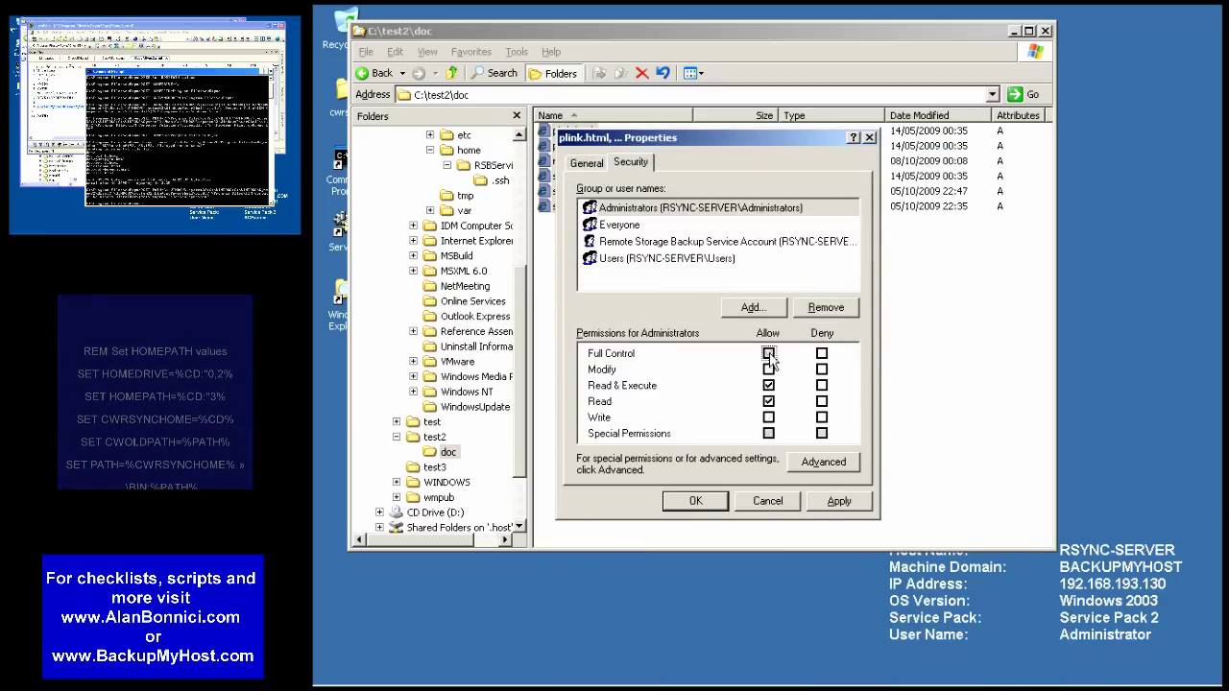
pyautogui.click(697, 501)
pyautogui.click(715, 459)
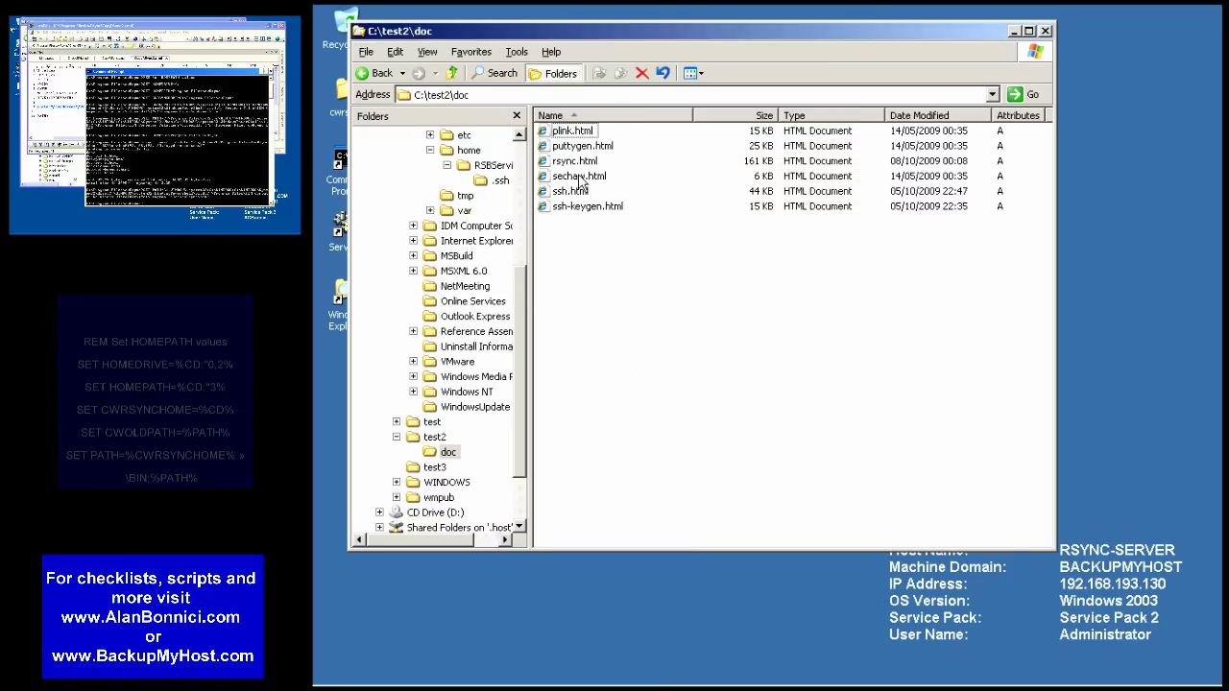
# Step: Open rsync.html from C:\test2\doc to check that it is readable, and close the browser
pyautogui.rightClick(576, 161)
pyautogui.click(605, 182)
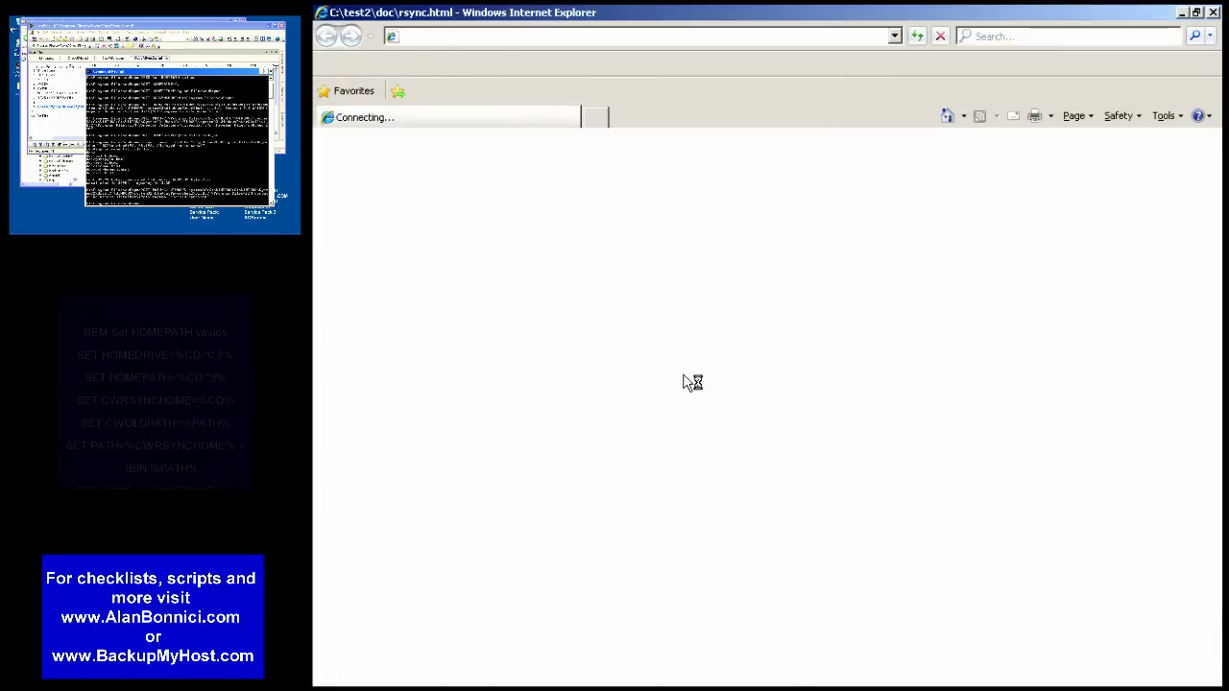
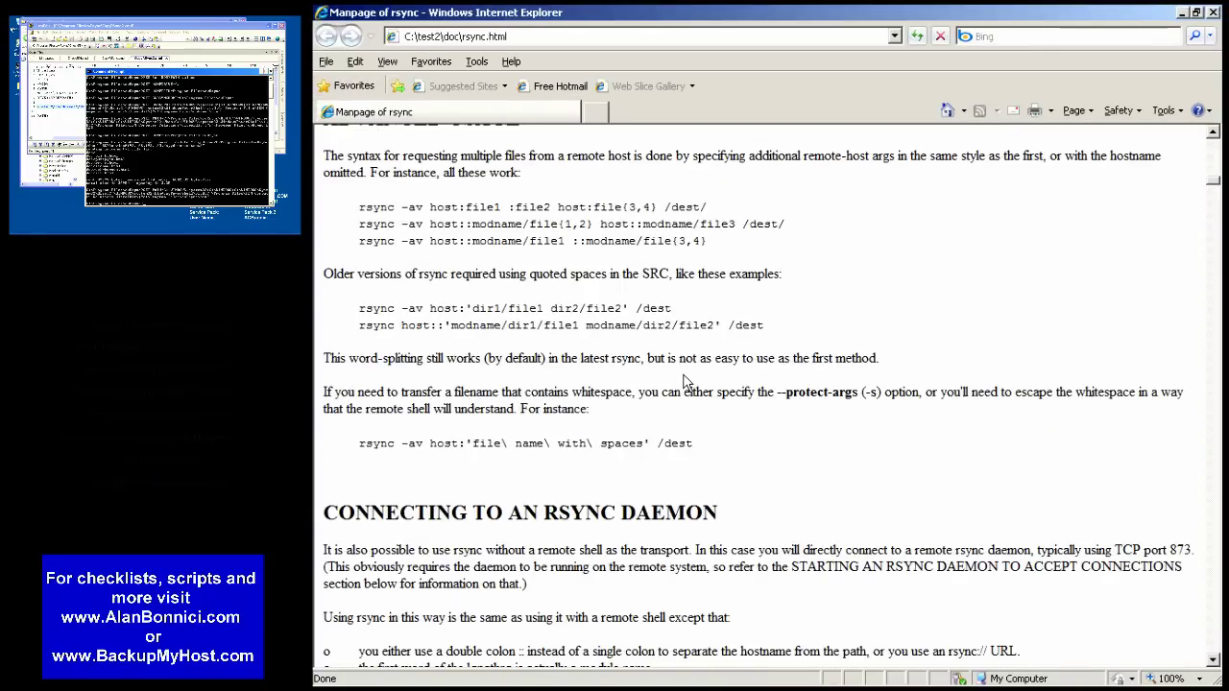
pyautogui.scroll(15, 872, 337)
pyautogui.click(1210, 12)
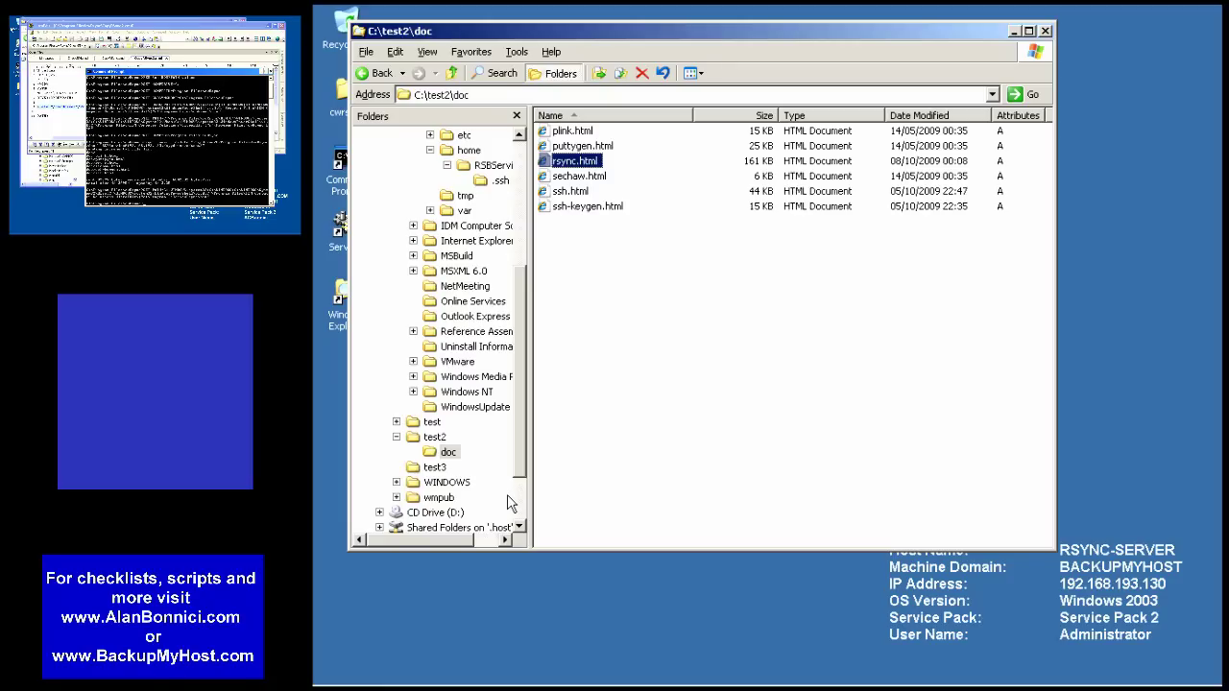
# Step: Inspect the security permissions of the C:\test2 folder and close its properties without changes
pyautogui.rightClick(432, 440)
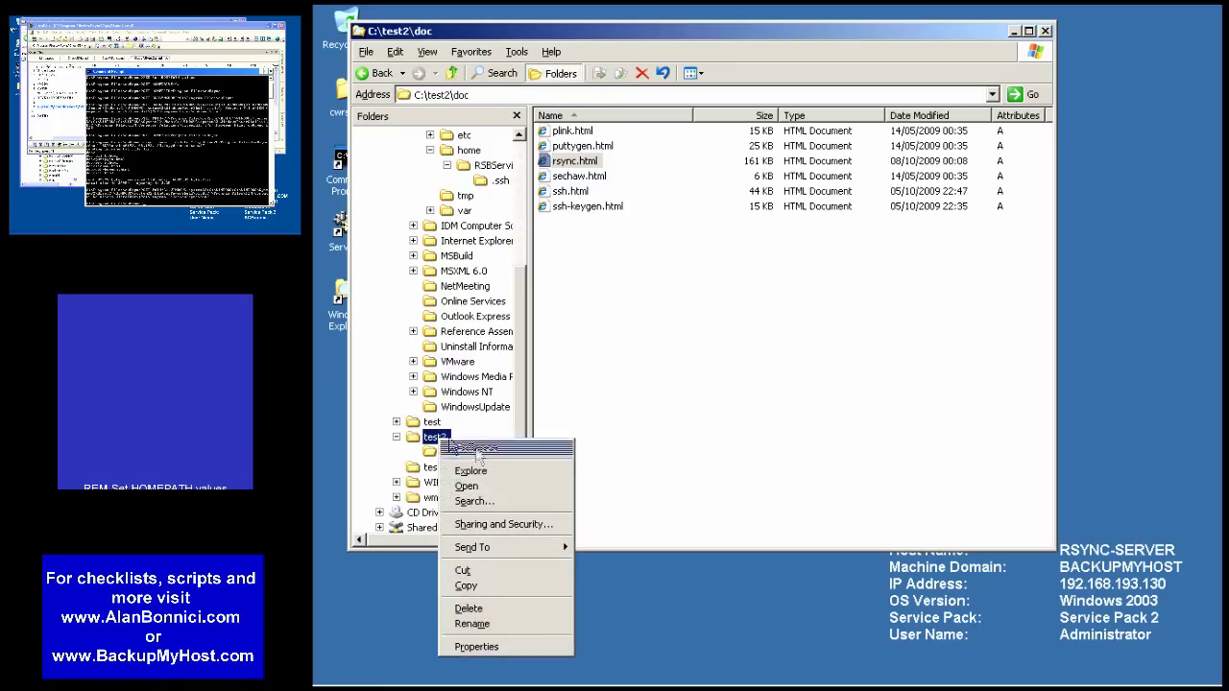
pyautogui.click(476, 647)
pyautogui.click(470, 79)
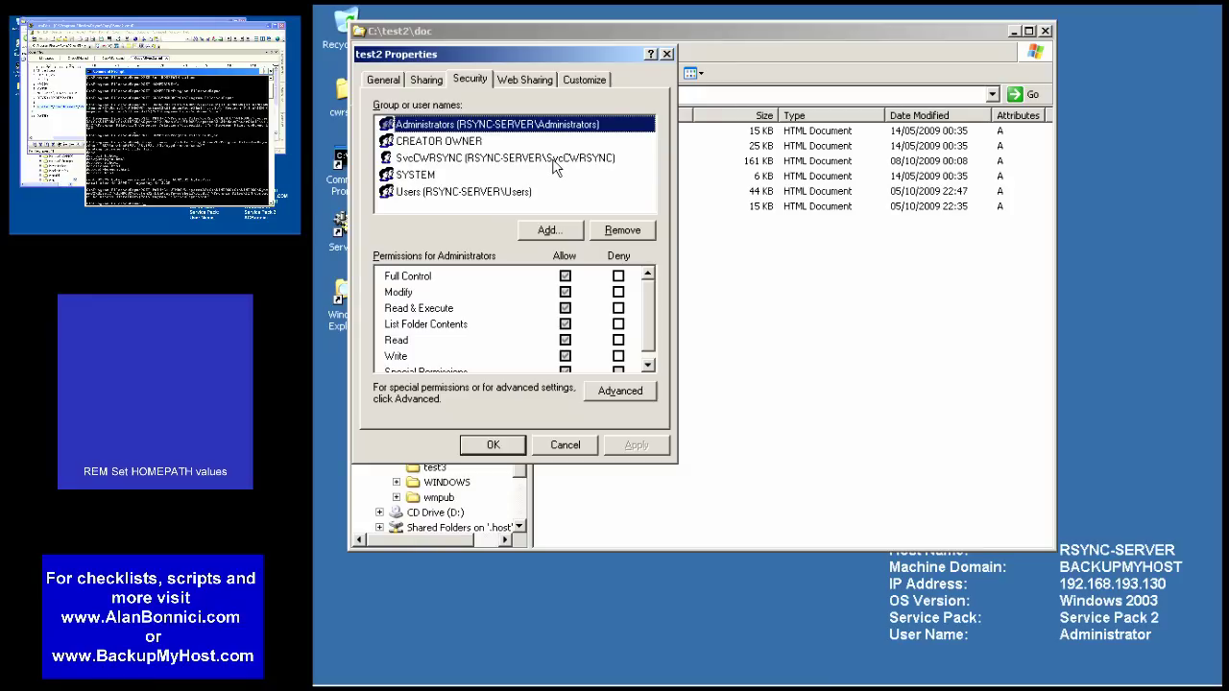
pyautogui.click(564, 445)
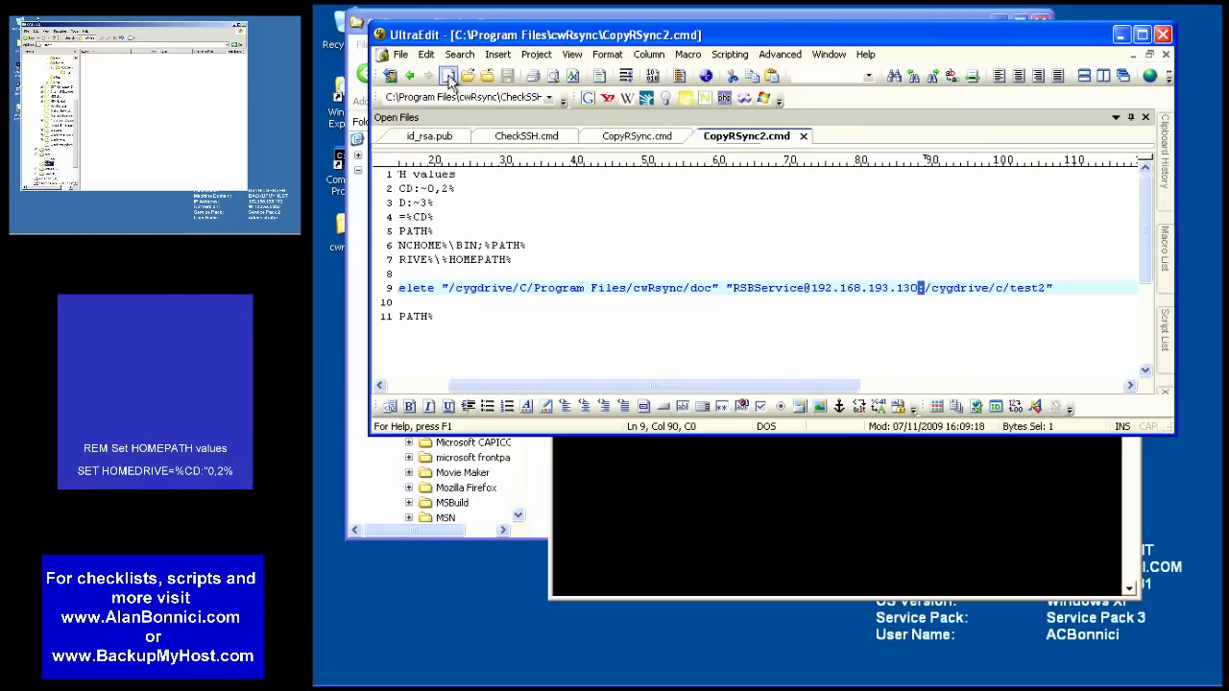
# Step: In UltraEdit on the client, create a new file, paste the copied SECHAW batch script and enlarge the window to review it
pyautogui.click(447, 76)
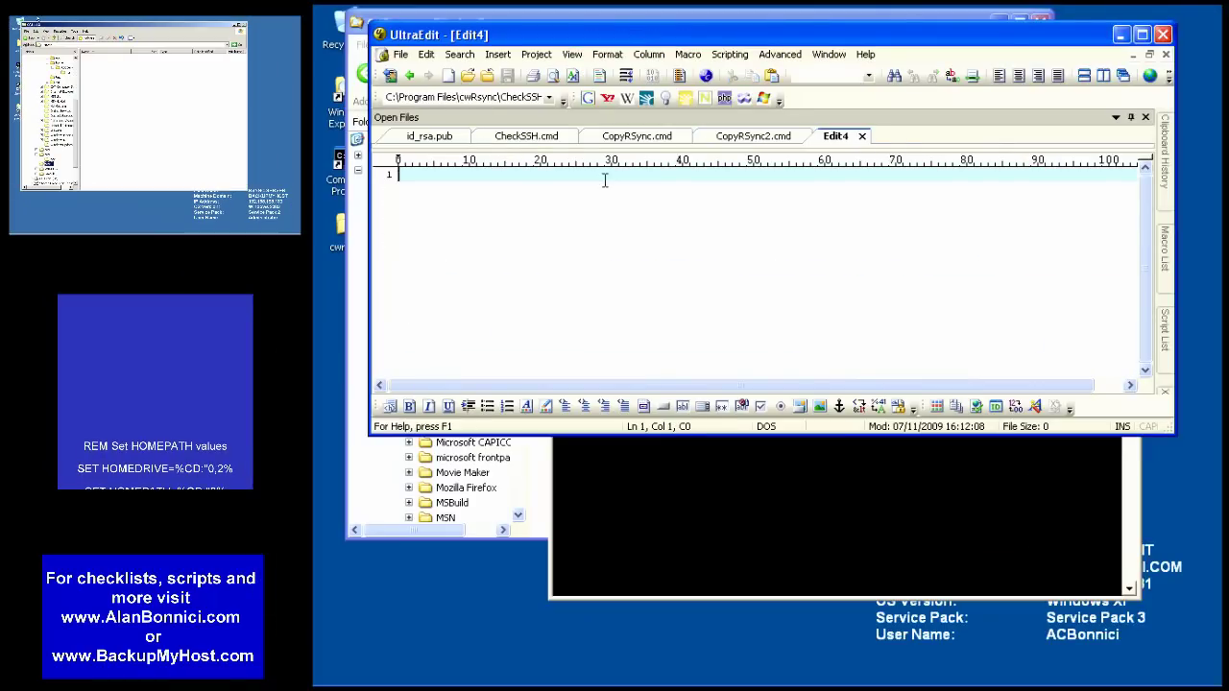
pyautogui.moveTo(1165, 301)
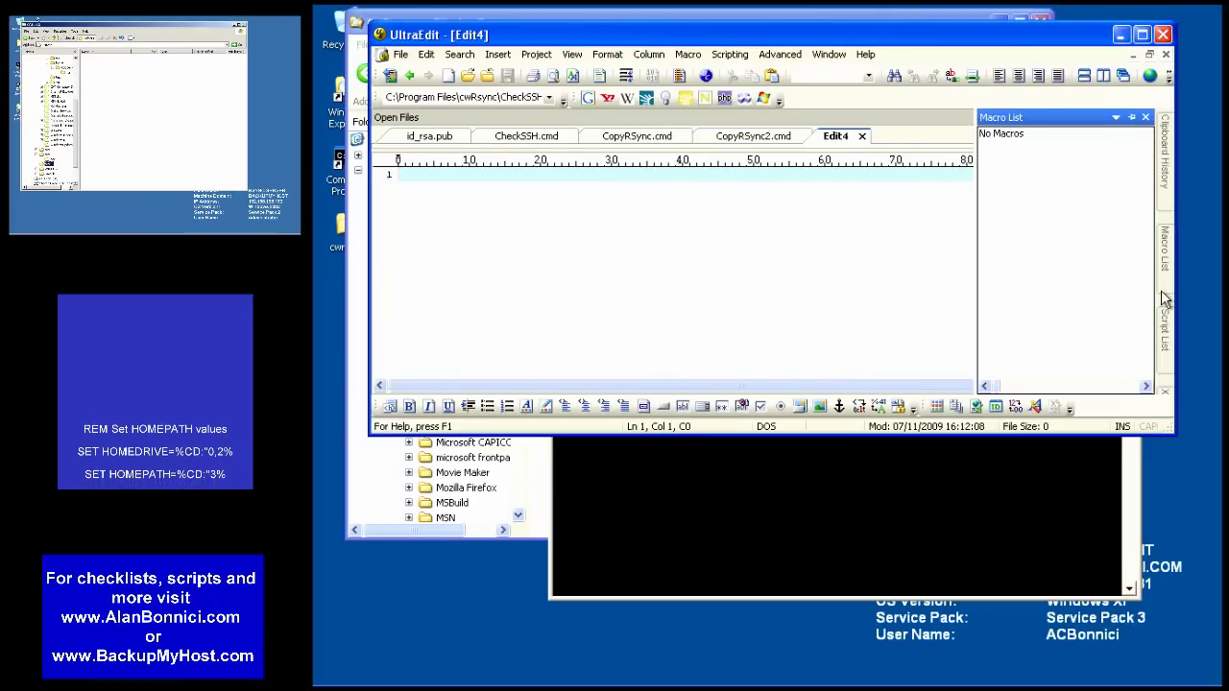
pyautogui.hotkey('ctrl', 'v')
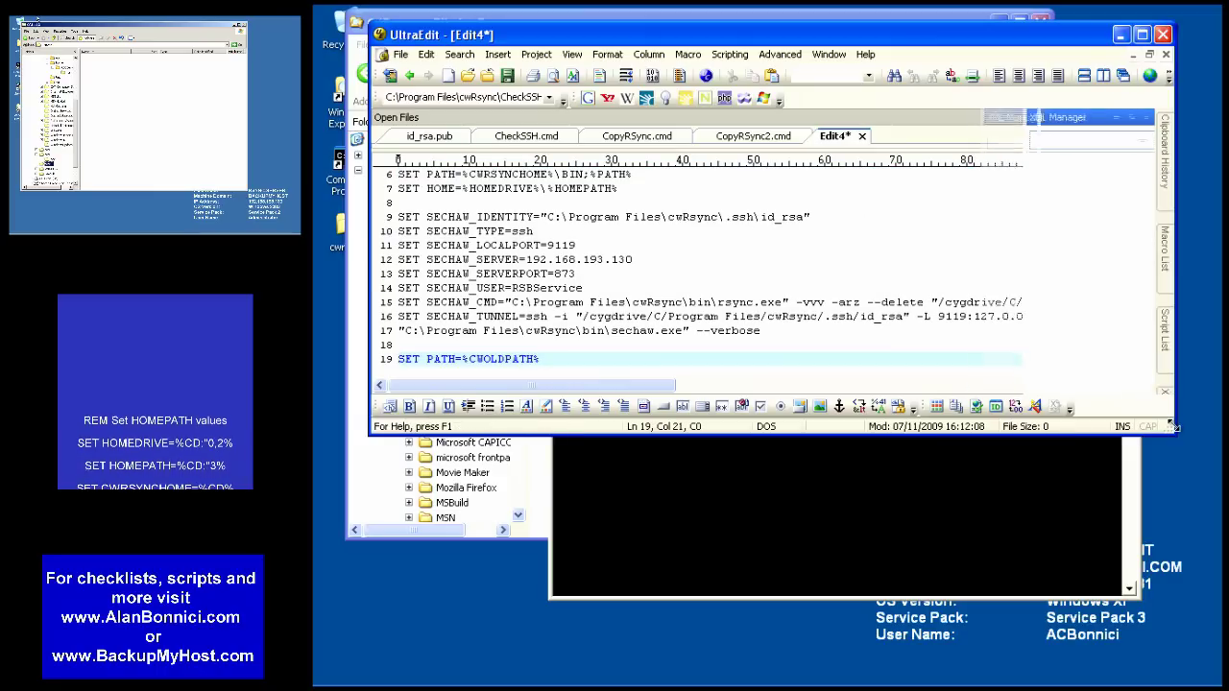
pyautogui.moveTo(1173, 426); pyautogui.dragTo(1191, 593)
pyautogui.press('Up')
pyautogui.scroll(2, 491, 306)
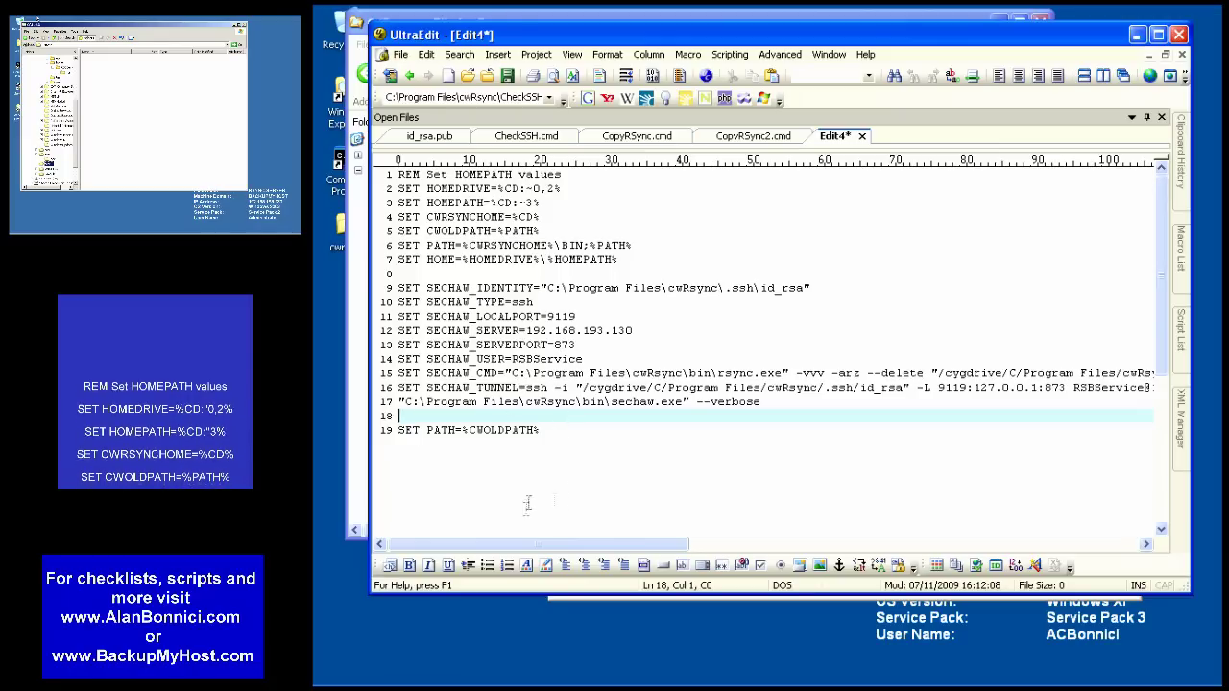
pyautogui.moveTo(527, 545); pyautogui.dragTo(549, 538)
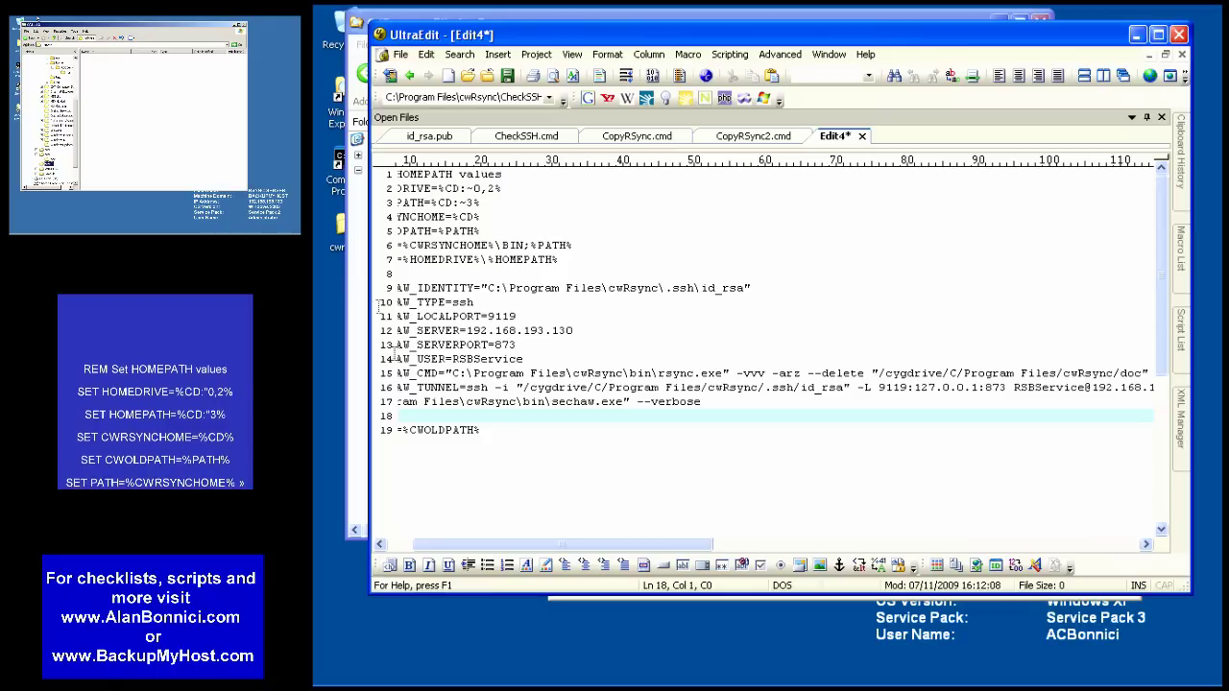
# Step: Launch the Secure Channel Wizard and select the private key for the cwRsync service account from the cwRsync .ssh folder
pyautogui.click(357, 673)
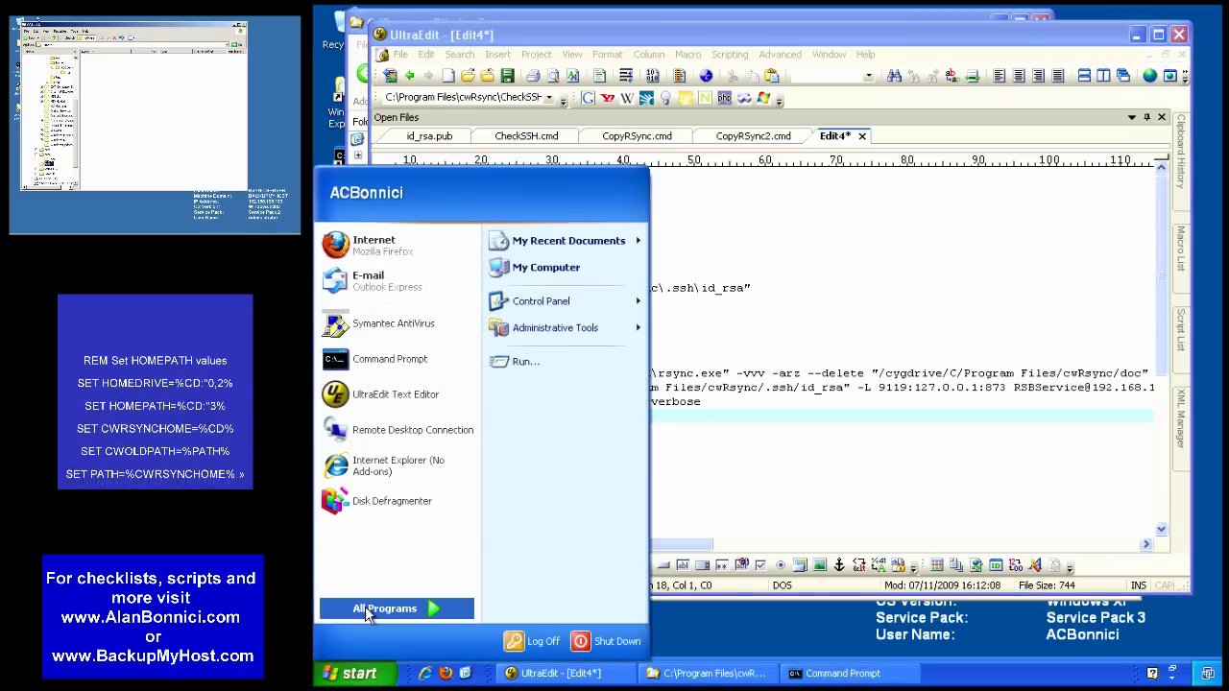
pyautogui.moveTo(394, 608)
pyautogui.moveTo(491, 610)
pyautogui.click(715, 569)
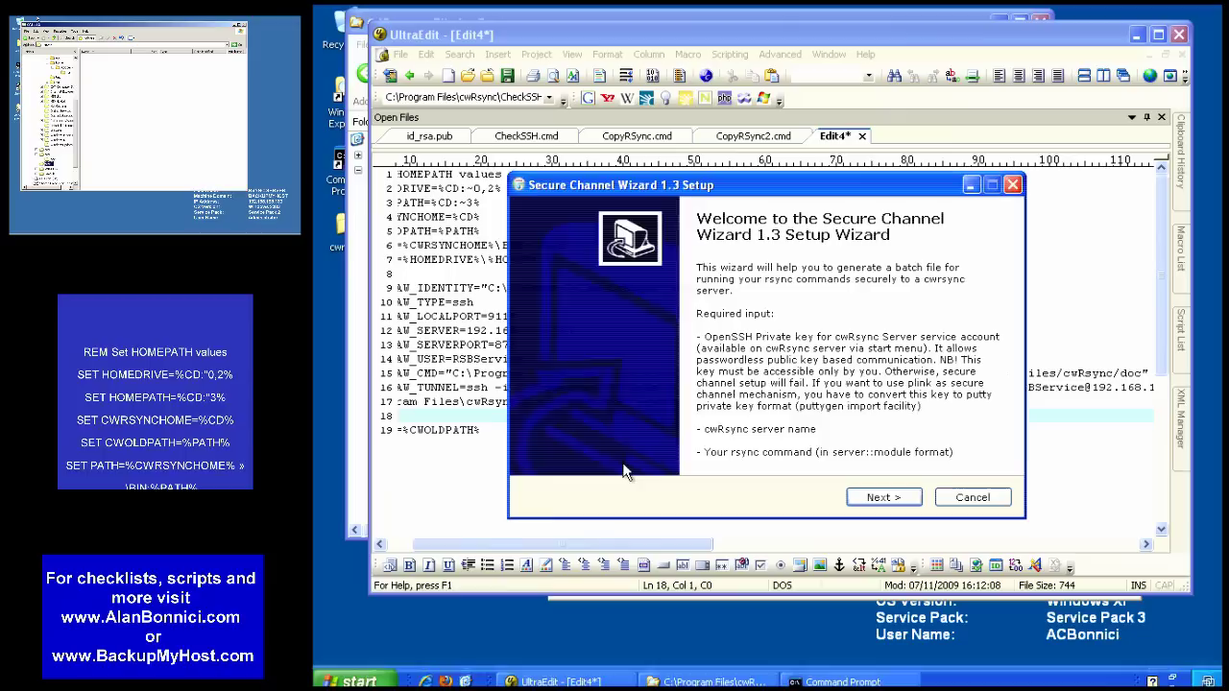
pyautogui.click(882, 498)
pyautogui.click(972, 290)
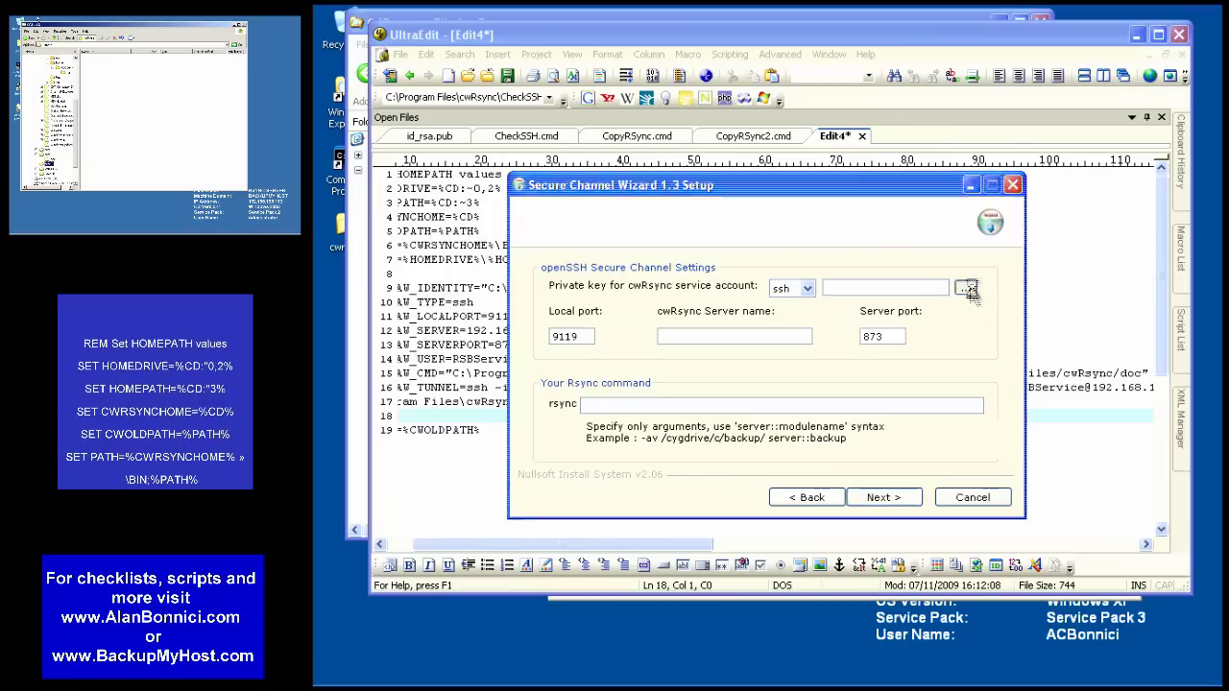
pyautogui.click(873, 239)
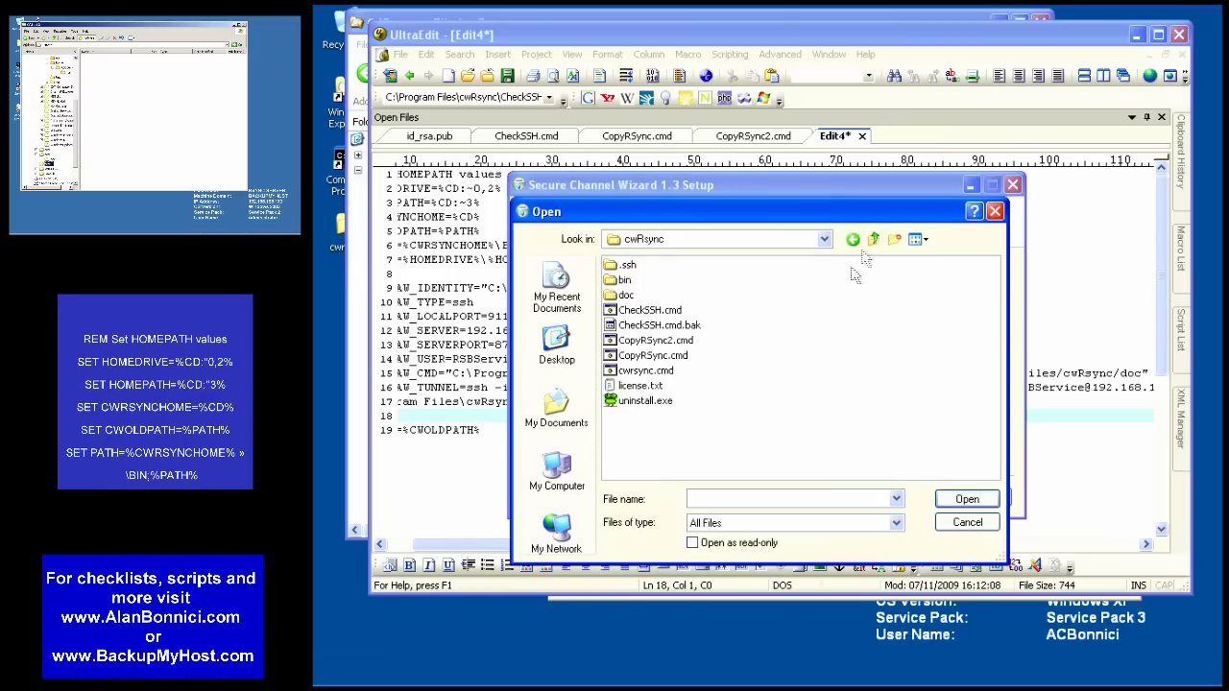
pyautogui.doubleClick(627, 266)
pyautogui.doubleClick(630, 265)
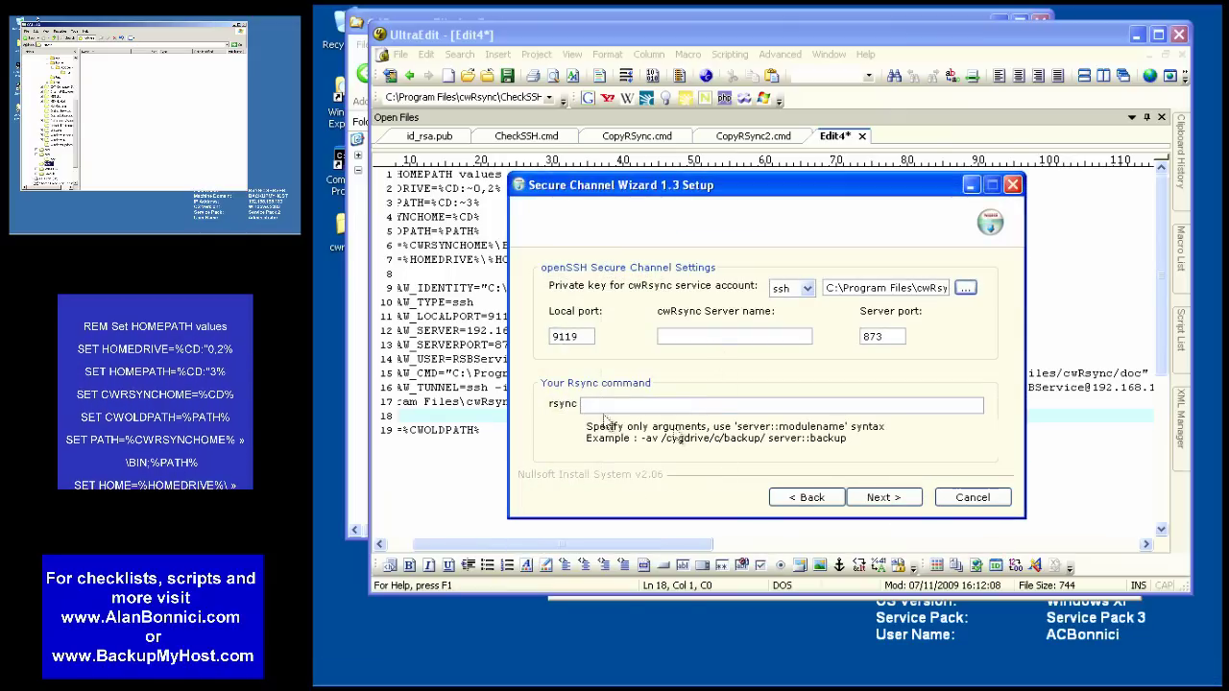
# Step: Return to the pasted script in UltraEdit and copy the server address 192.168.193.130 from the SECHAW_SERVER line
pyautogui.click(477, 372)
pyautogui.tripleClick(480, 373)
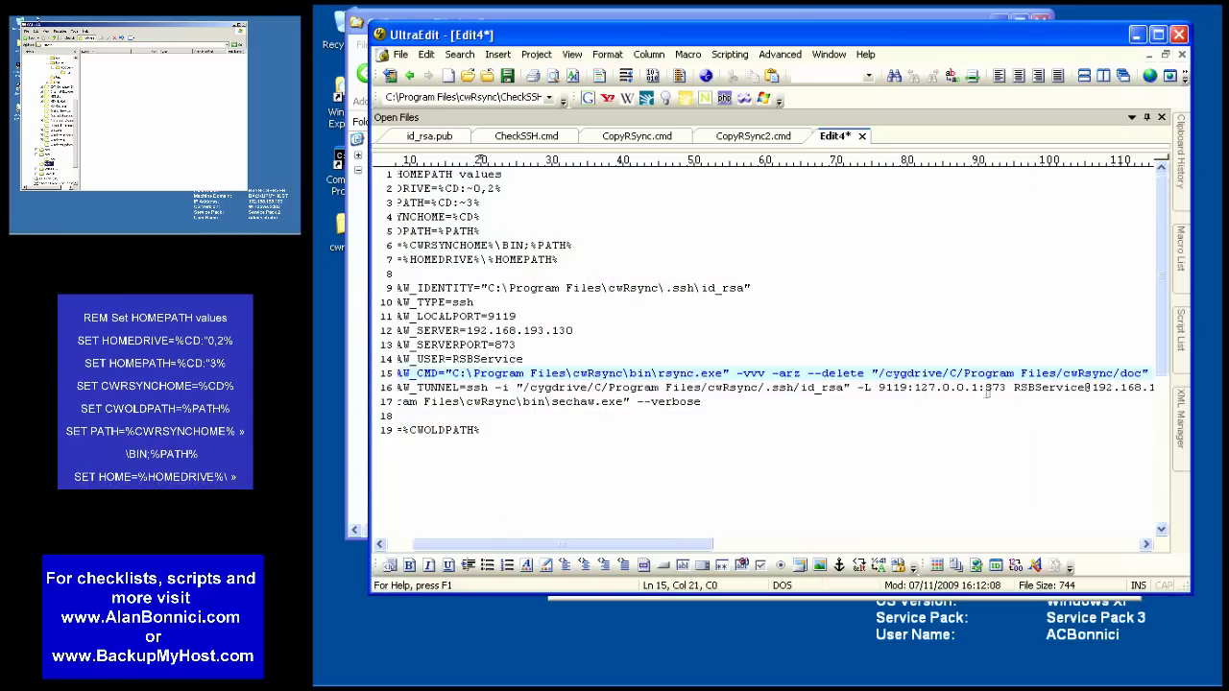
pyautogui.tripleClick(1092, 388)
pyautogui.moveTo(1091, 388); pyautogui.dragTo(1099, 388)
pyautogui.moveTo(1181, 403)
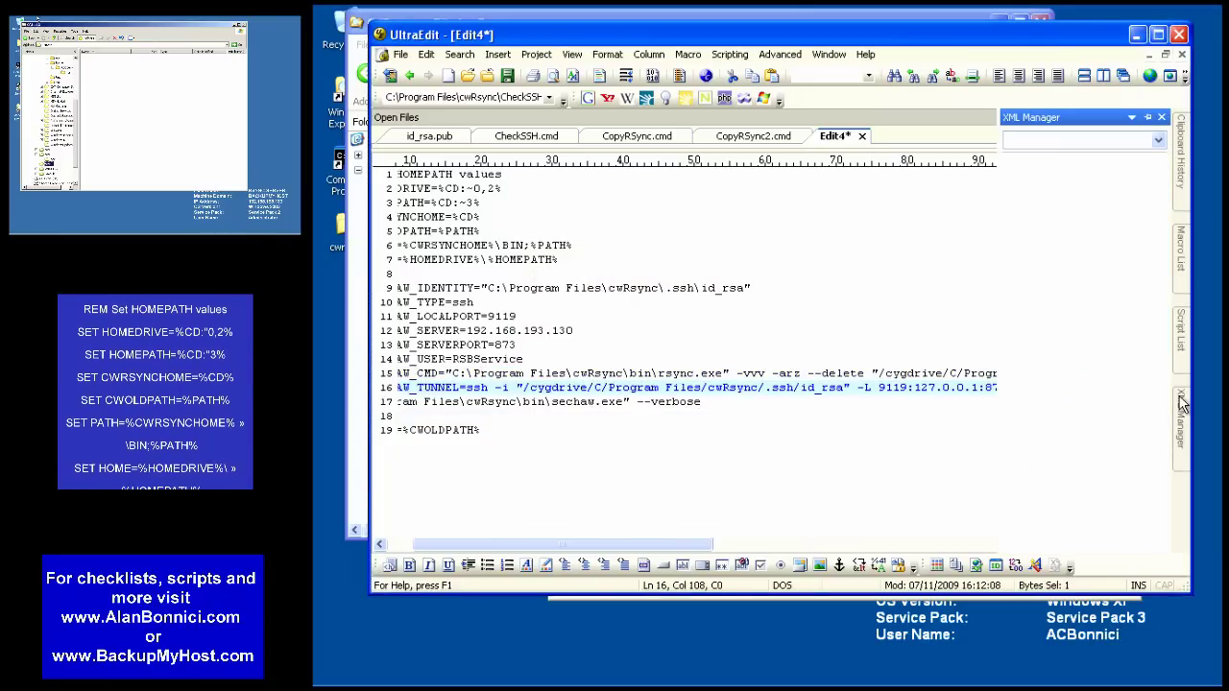
pyautogui.press('Down')
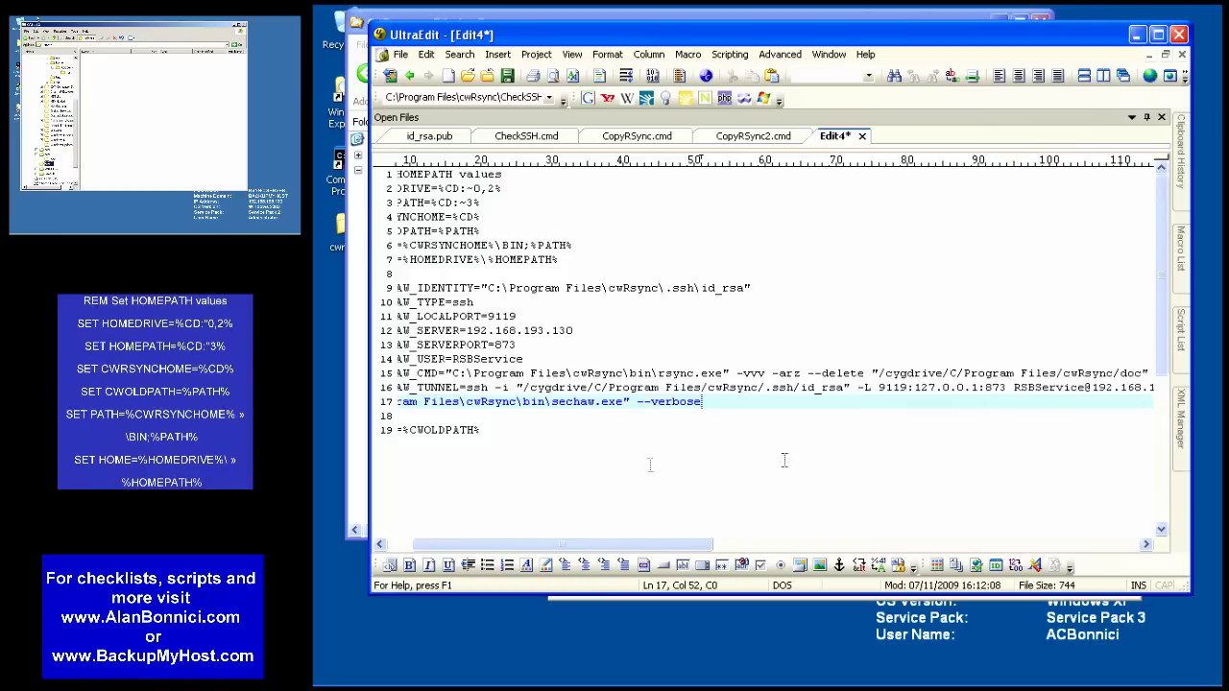
pyautogui.moveTo(574, 331); pyautogui.dragTo(467, 331)
pyautogui.hotkey('ctrl', 'c')
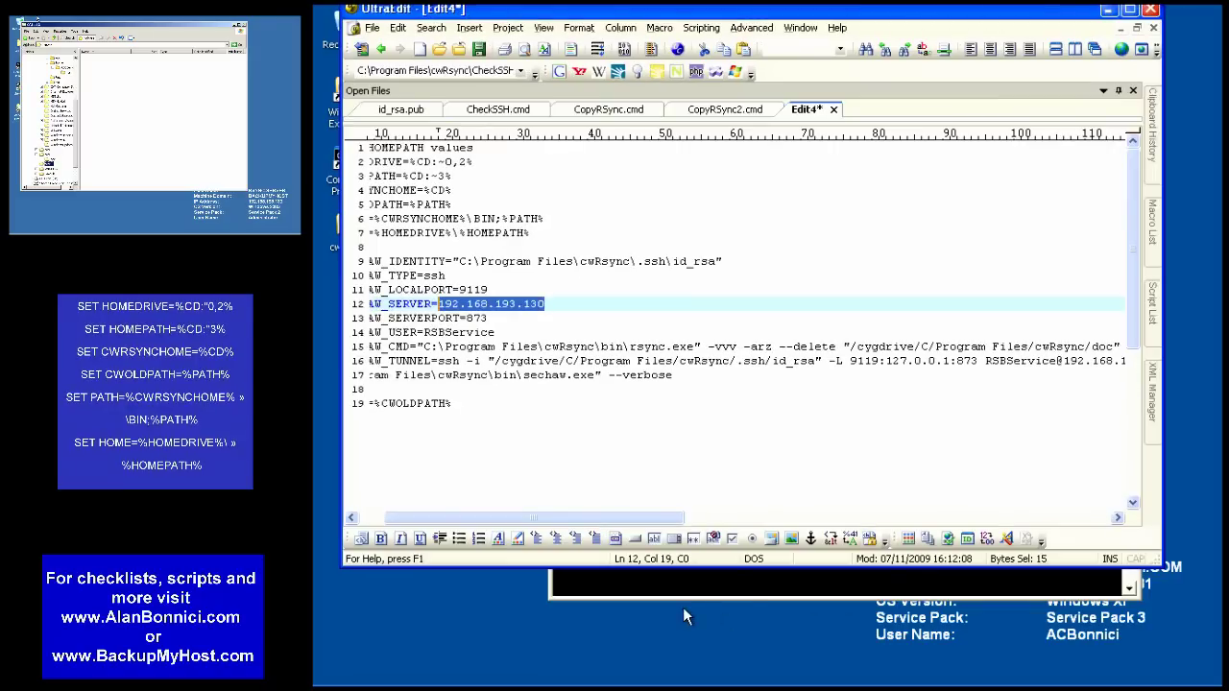
# Step: Enter 192.168.193.130 as the cwRsync server name in the Secure Channel Wizard
pyautogui.click(736, 336)
pyautogui.hotkey('ctrl', 'v')
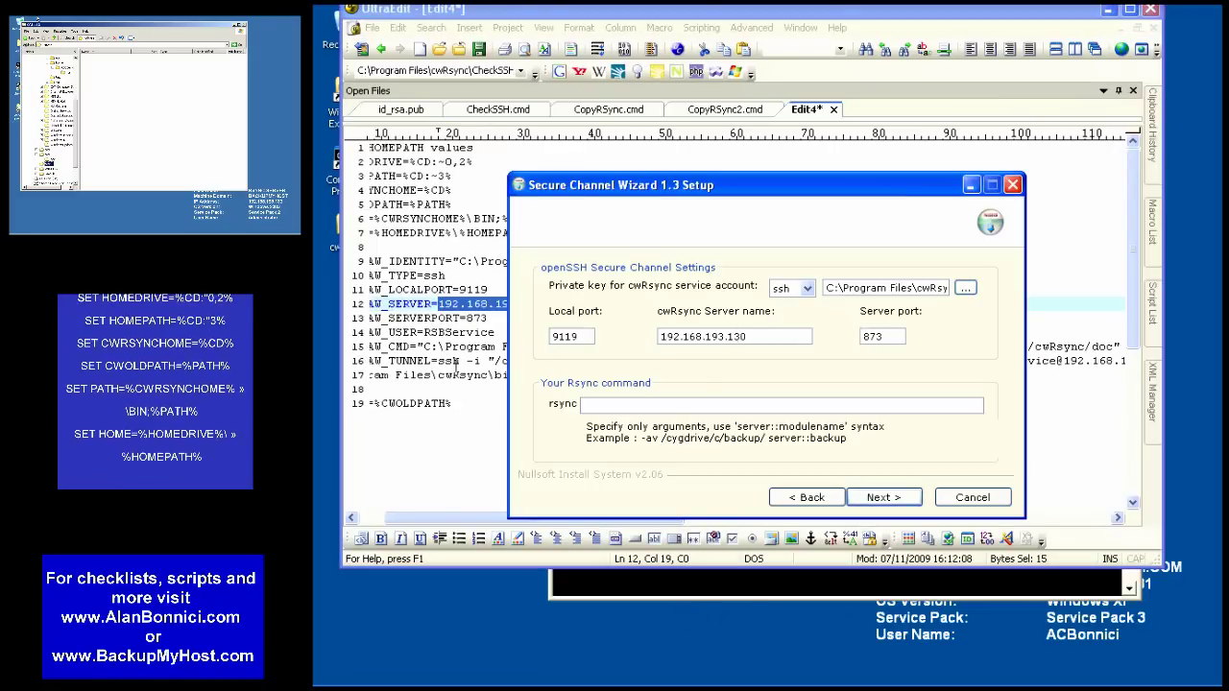
# Step: In the UltraEdit script, copy the rsync arguments -vvv -arz --delete "/cygdrive/C/Program Files/cwRsync/doc" from the SECHAW_CMD line
pyautogui.click(459, 362)
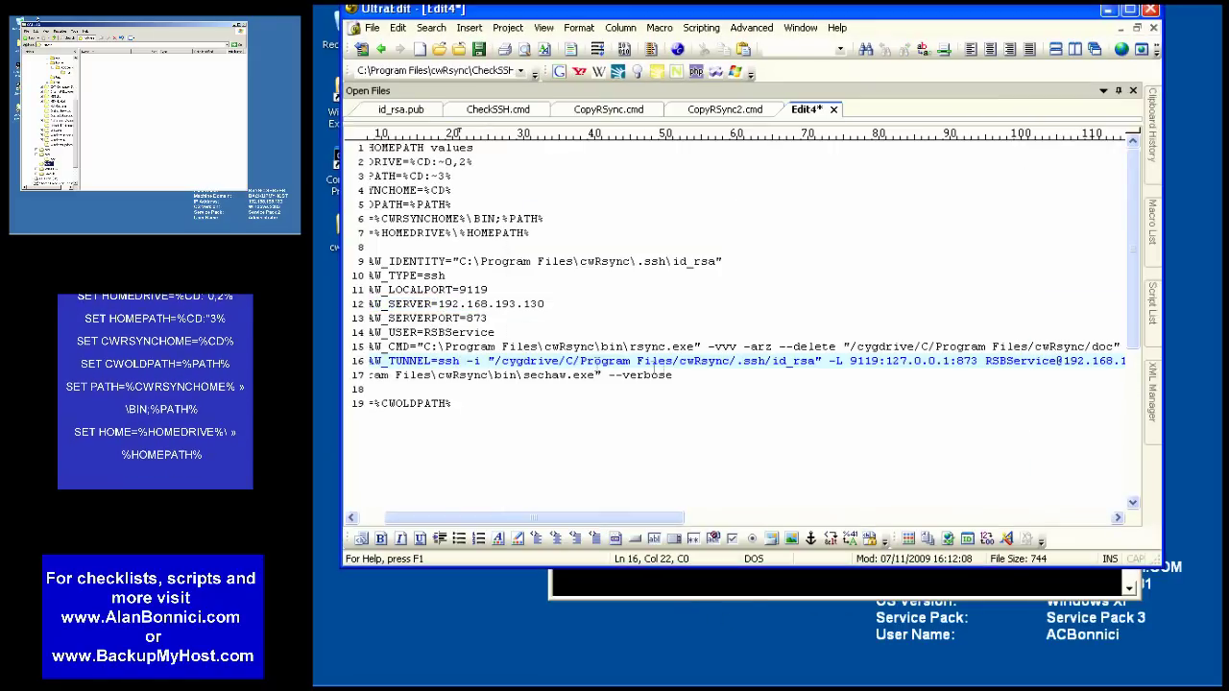
pyautogui.click(709, 346)
pyautogui.hotkey('shift', 'Right')
pyautogui.hotkey('shift', 'Right')
pyautogui.hotkey('shift', 'Right')
pyautogui.hotkey('shift', 'Right')
pyautogui.hotkey('shift', 'Right')
pyautogui.hotkey('shift', 'Right')
pyautogui.hotkey('shift', 'Right')
pyautogui.hotkey('shift', 'Right')
pyautogui.hotkey('shift', 'Right')
pyautogui.hotkey('shift', 'Right')
pyautogui.hotkey('shift', 'Right')
pyautogui.hotkey('shift', 'Right')
pyautogui.hotkey('shift', 'Right')
pyautogui.hotkey('shift', 'Right')
pyautogui.hotkey('shift', 'Right')
pyautogui.hotkey('shift', 'Right')
pyautogui.hotkey('shift', 'Right')
pyautogui.hotkey('shift', 'Right')
pyautogui.hotkey('shift', 'Right')
pyautogui.hotkey('shift', 'Right')
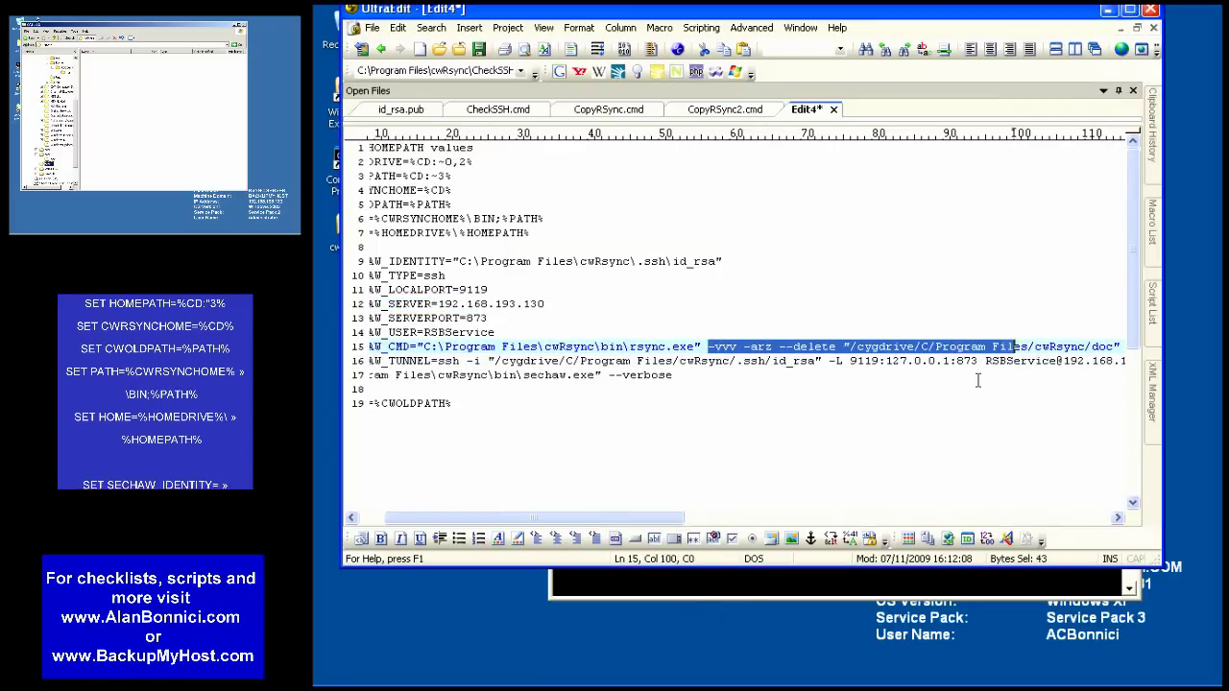
pyautogui.hotkey('shift', 'Right')
pyautogui.hotkey('shift', 'Right')
pyautogui.hotkey('shift', 'Right')
pyautogui.hotkey('shift', 'Right')
pyautogui.hotkey('shift', 'Right')
pyautogui.hotkey('shift', 'Right')
pyautogui.hotkey('shift', 'Right')
pyautogui.hotkey('shift', 'Right')
pyautogui.hotkey('shift', 'Right')
pyautogui.hotkey('shift', 'Right')
pyautogui.hotkey('shift', 'Right')
pyautogui.hotkey('shift', 'Right')
pyautogui.hotkey('shift', 'Right')
pyautogui.hotkey('shift', 'Right')
pyautogui.hotkey('shift', 'Right')
pyautogui.hotkey('shift', 'Right')
pyautogui.hotkey('shift', 'Right')
pyautogui.hotkey('shift', 'Right')
pyautogui.hotkey('shift', 'Right')
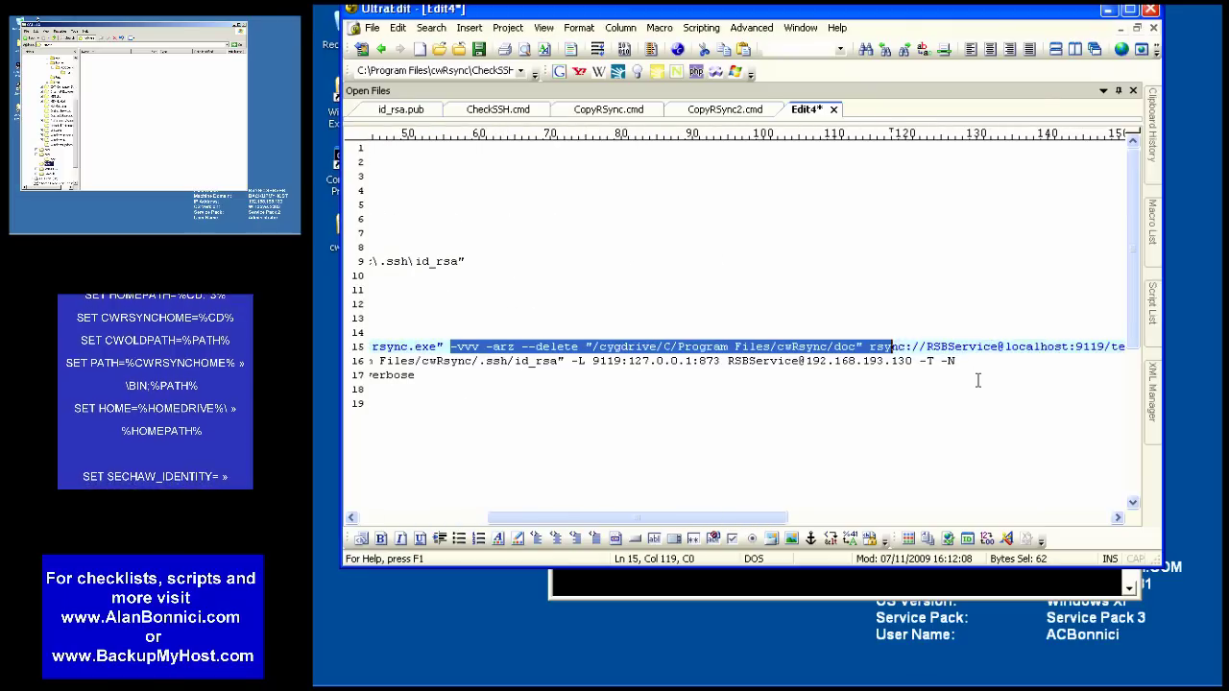
pyautogui.hotkey('shift', 'Right')
pyautogui.hotkey('shift', 'Left')
pyautogui.hotkey('shift', 'Left')
pyautogui.hotkey('shift', 'Left')
pyautogui.hotkey('shift', 'Left')
pyautogui.hotkey('ctrl', 'c')
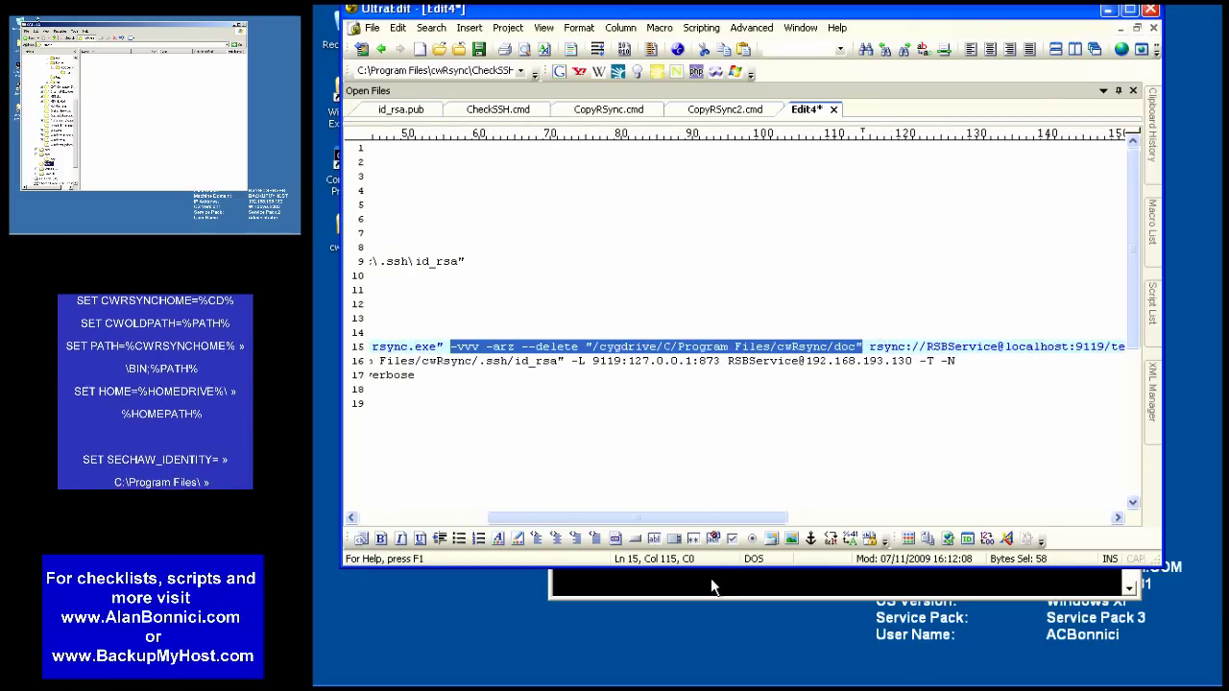
# Step: In the Secure Channel Wizard, paste the copied arguments as the rsync command and append the destination 192.168.193.130::test3
pyautogui.hotkey('alt', 'Tab')
pyautogui.click(717, 406)
pyautogui.hotkey('ctrl', 'v')
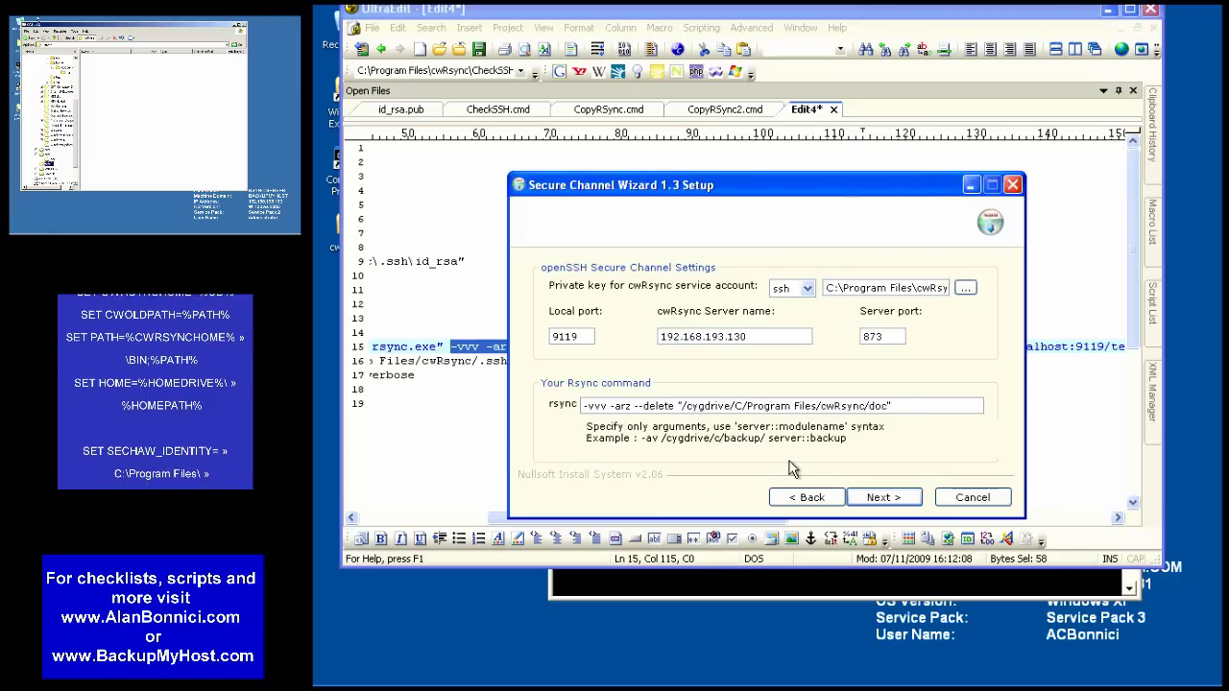
pyautogui.moveTo(758, 336); pyautogui.dragTo(592, 351)
pyautogui.hotkey('ctrl', 'c')
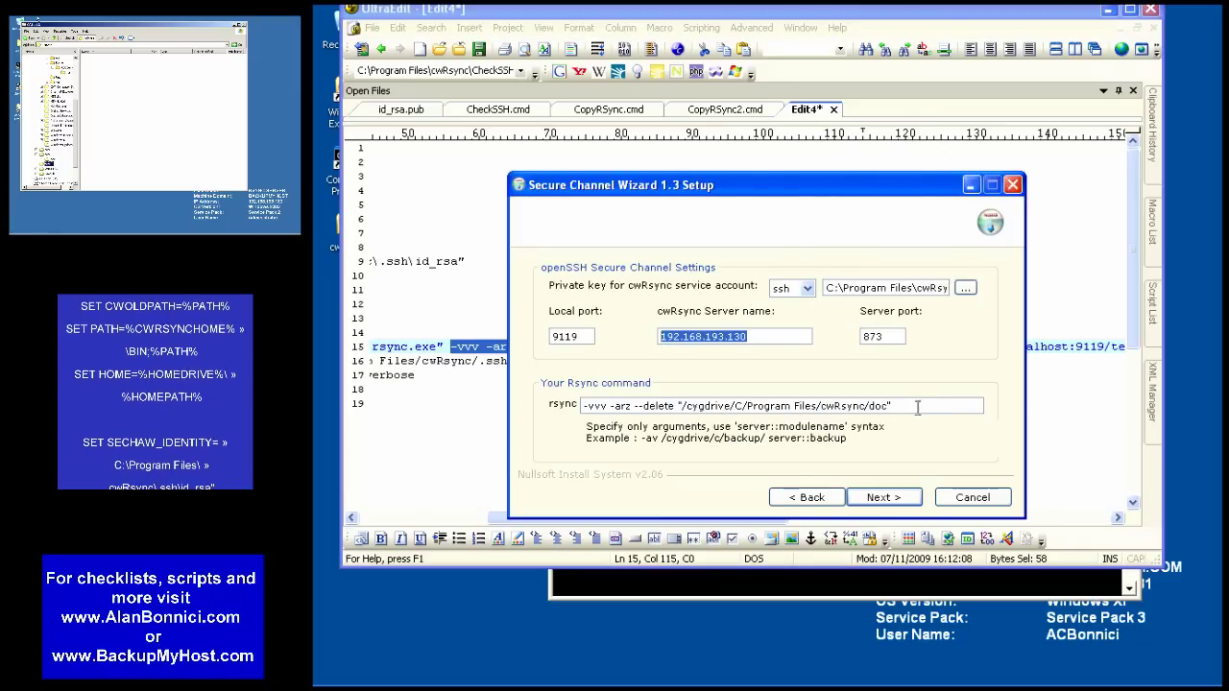
pyautogui.click(927, 406)
pyautogui.hotkey('ctrl', 'v')
pyautogui.write('::test3')
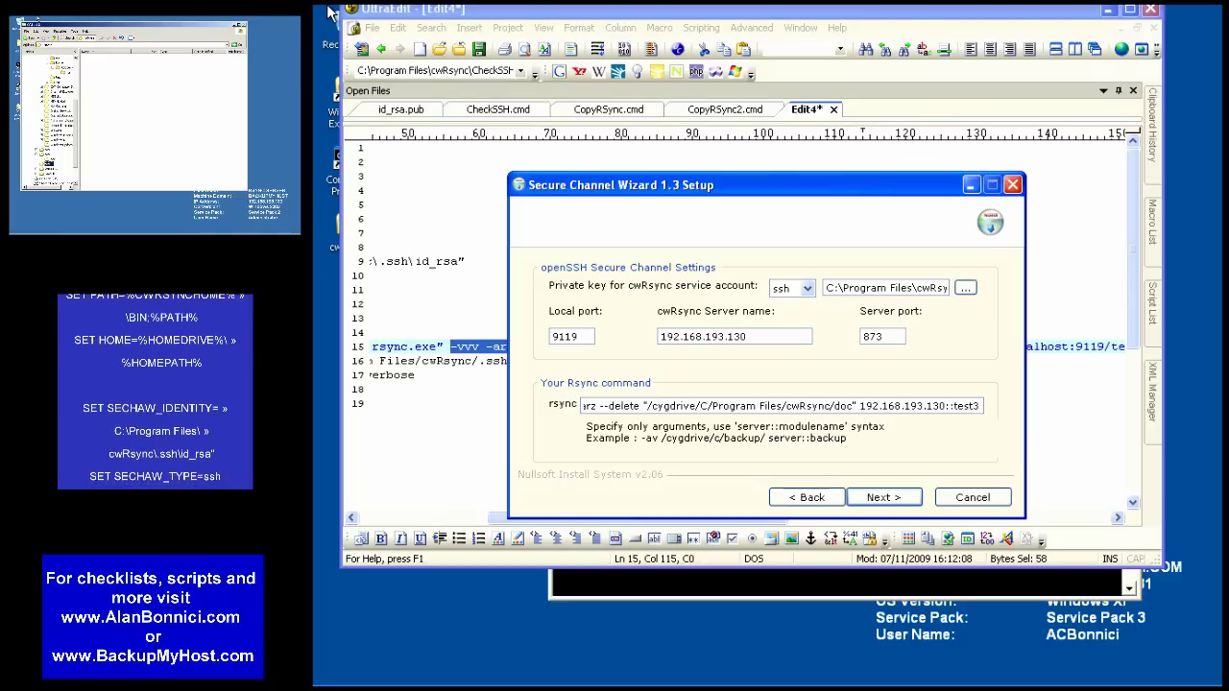
# Step: Generate the wizard's example batch file and examine the service account name in its SECHAW_CMD and SECHAW_USER lines
pyautogui.click(885, 497)
pyautogui.click(857, 402)
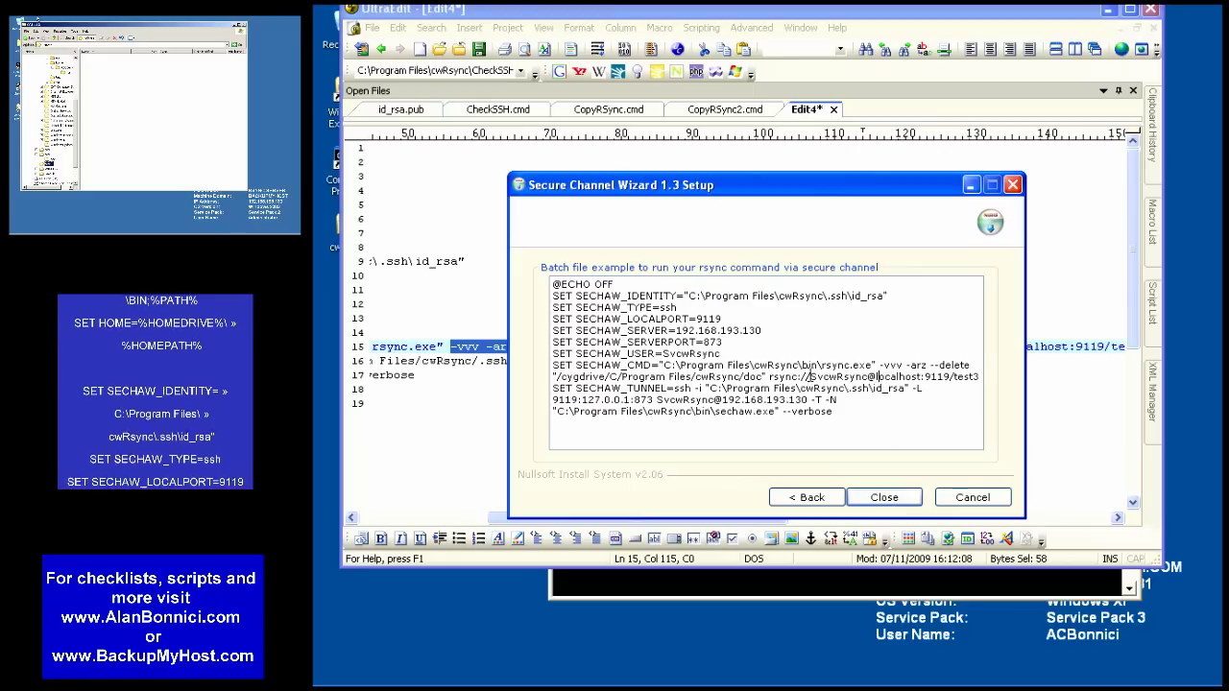
pyautogui.moveTo(810, 376); pyautogui.dragTo(865, 375)
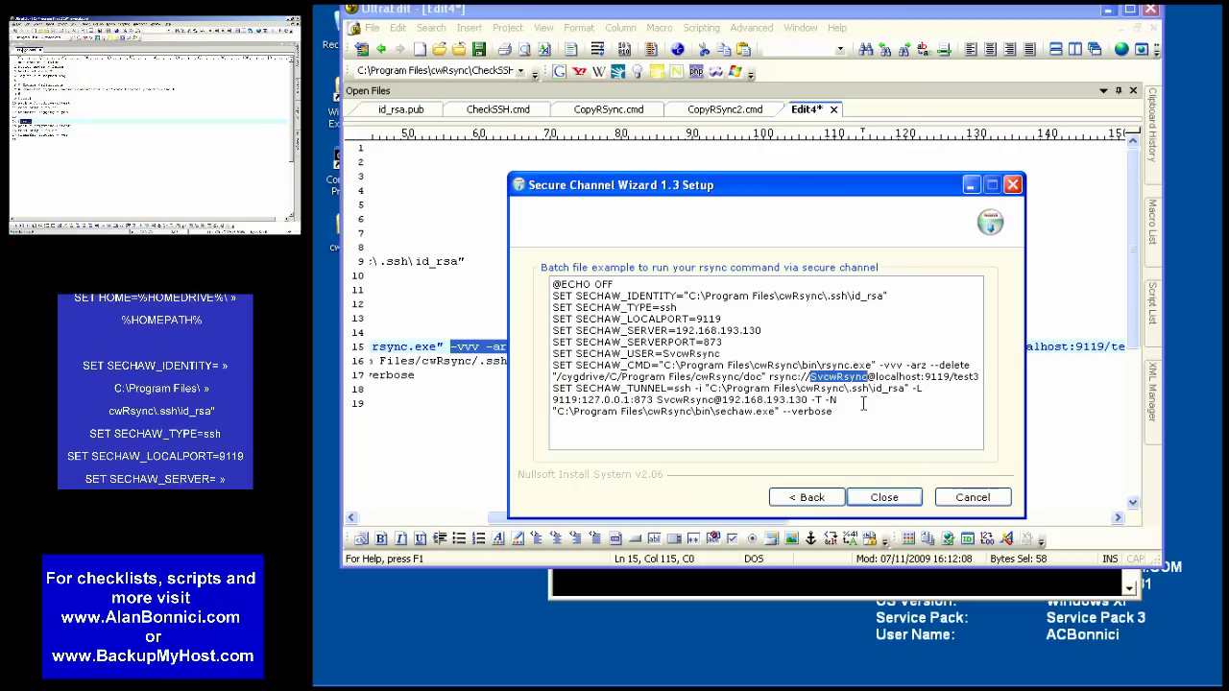
pyautogui.moveTo(663, 353); pyautogui.dragTo(722, 354)
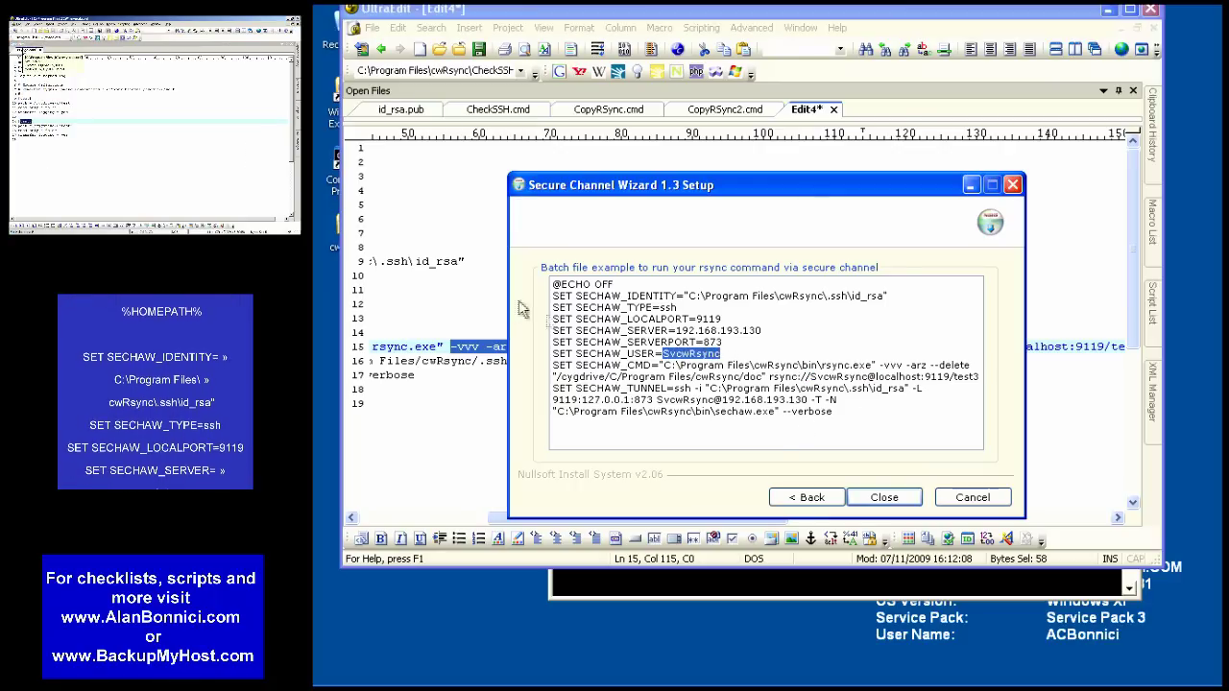
# Step: Return to the unsaved script in UltraEdit and save it in the cwRsync folder as CopyRSync3.cmd
pyautogui.click(441, 304)
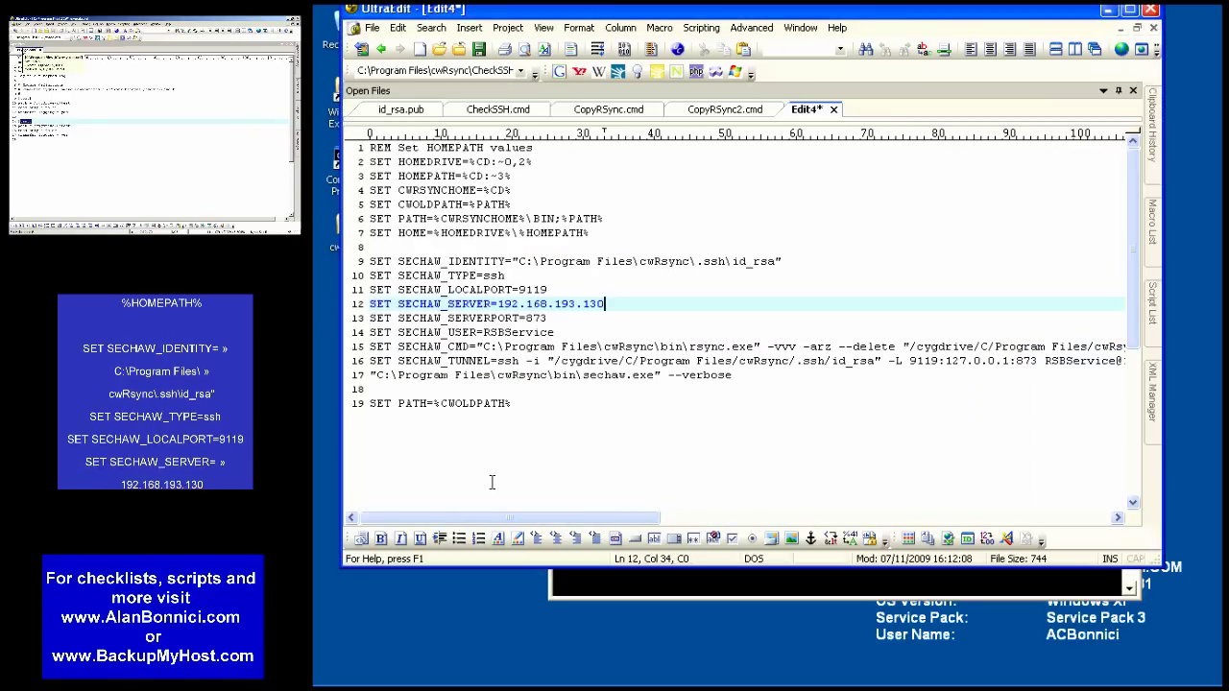
pyautogui.hotkey('ctrl', 's')
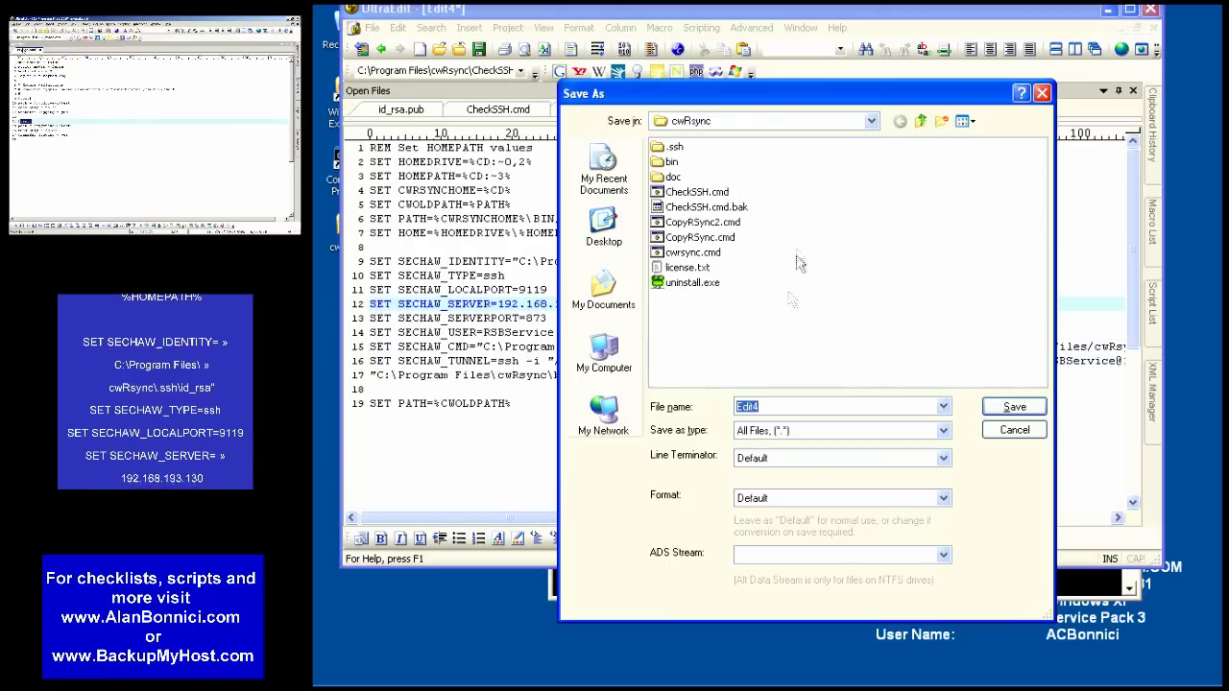
pyautogui.click(718, 223)
pyautogui.doubleClick(785, 406)
pyautogui.click(787, 406)
pyautogui.press('BackSpace')
pyautogui.write('3.cmd')
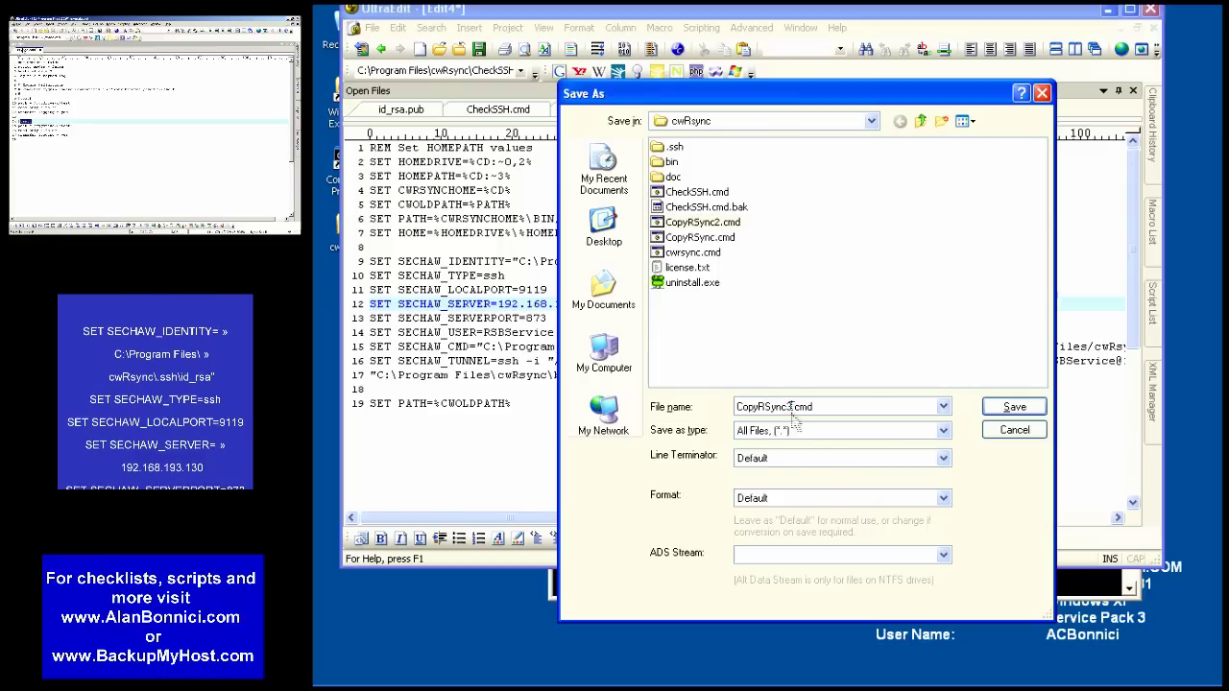
pyautogui.click(1007, 409)
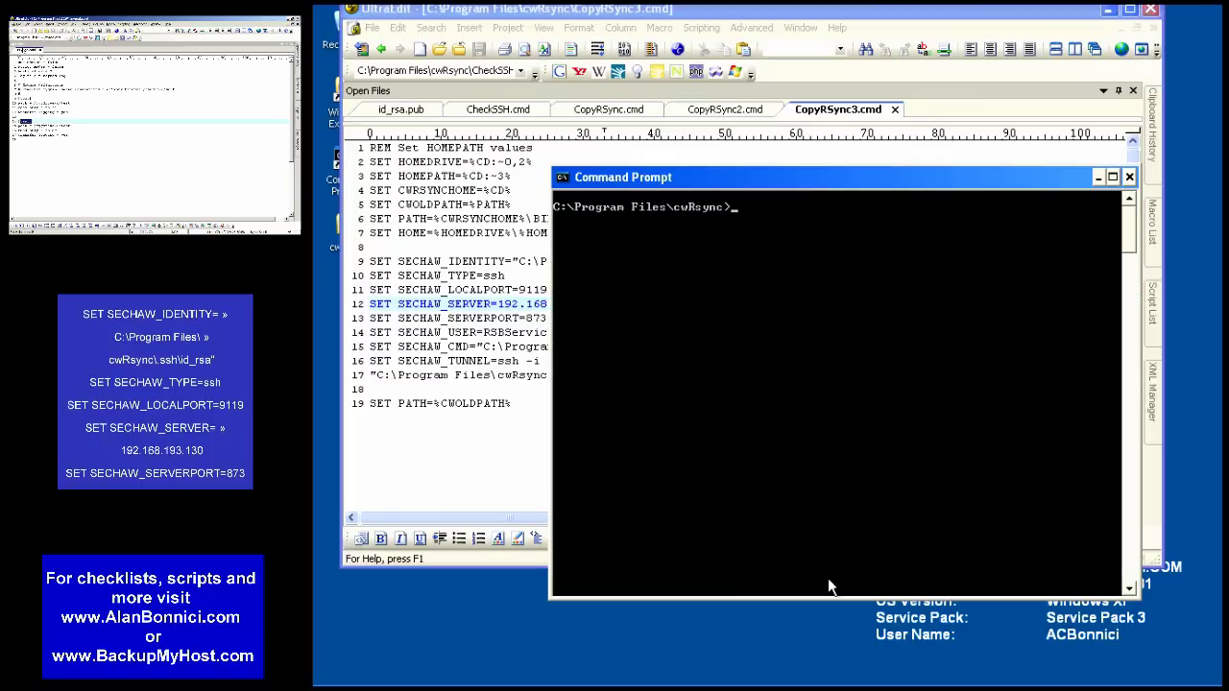
# Step: Run CopyRSync3.cmd from the cwRsync folder in the Command Prompt
pyautogui.write('CopyRSync2.cmd')
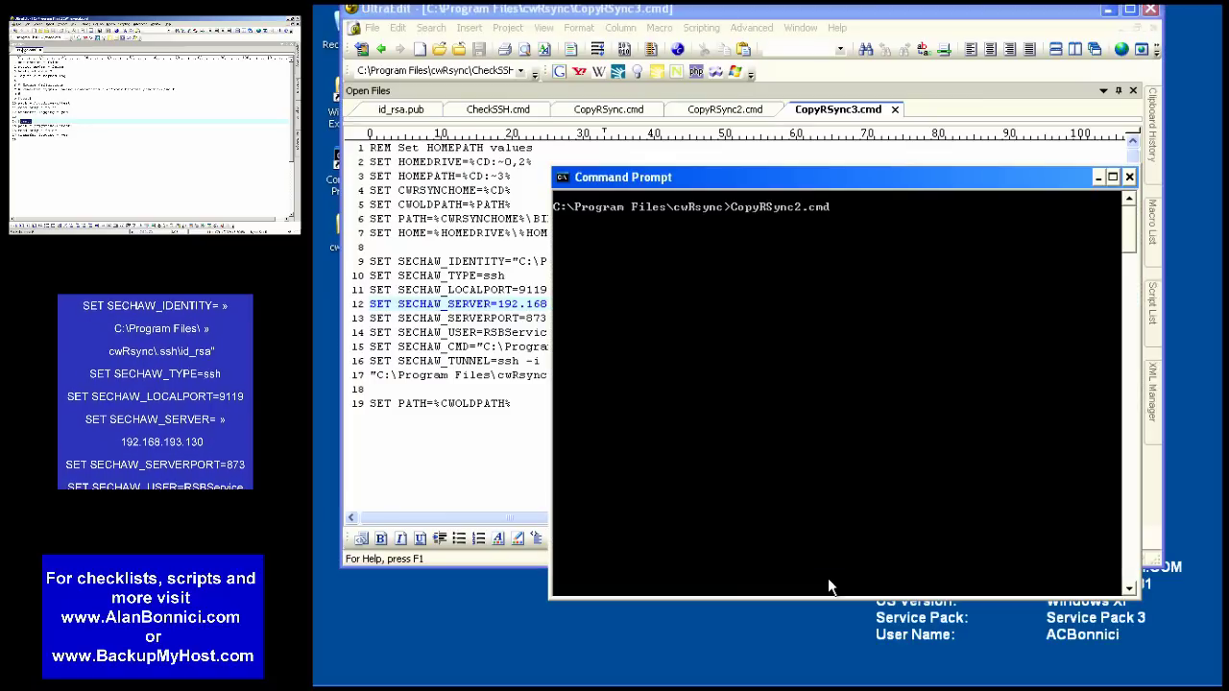
pyautogui.press('BackSpace')
pyautogui.press('BackSpace')
pyautogui.press('BackSpace')
pyautogui.press('BackSpace')
pyautogui.press('BackSpace')
pyautogui.write('3.cmd')
pyautogui.press('Return')
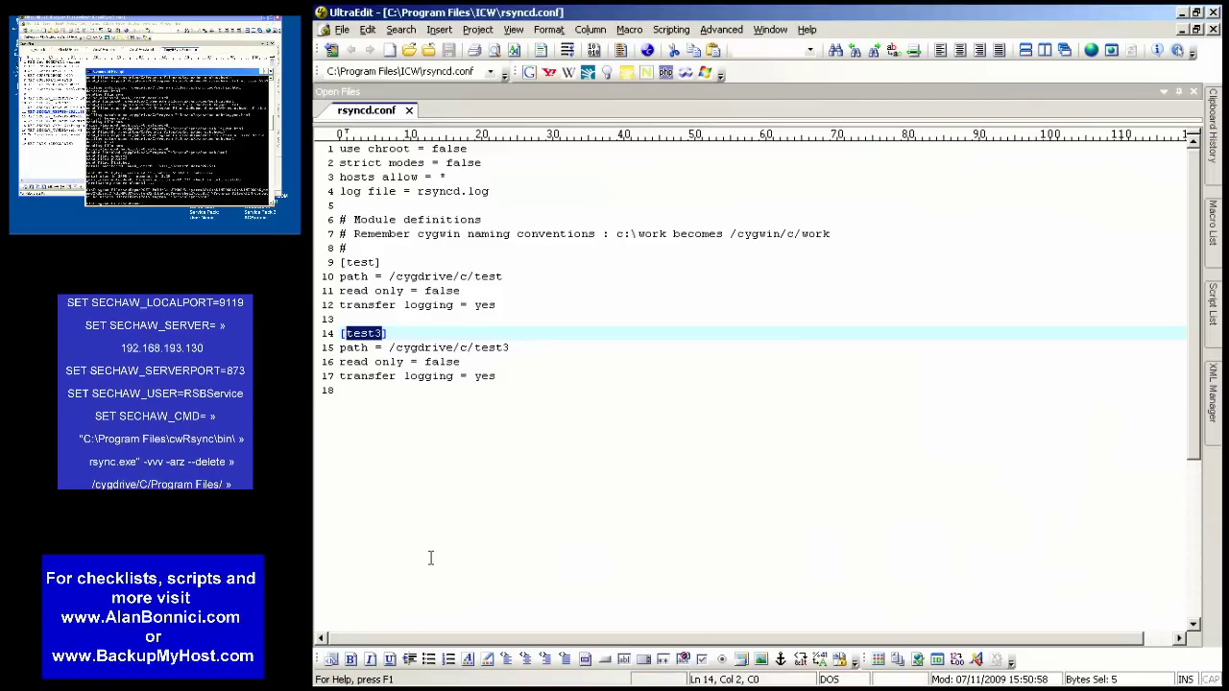
# Step: On the server, inspect SvcCWRSYNC's security permissions on C:\test3\doc without changes and try to open the folder
pyautogui.press('super+r')
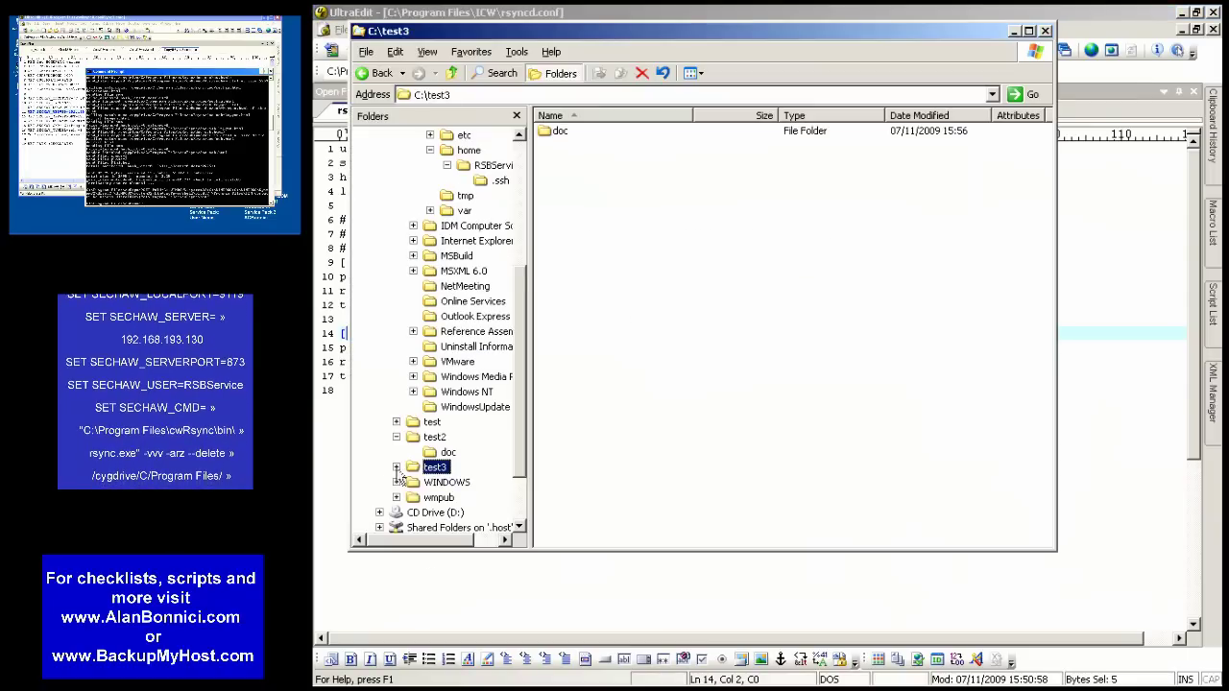
pyautogui.click(395, 467)
pyautogui.rightClick(422, 484)
pyautogui.click(461, 474)
pyautogui.click(528, 138)
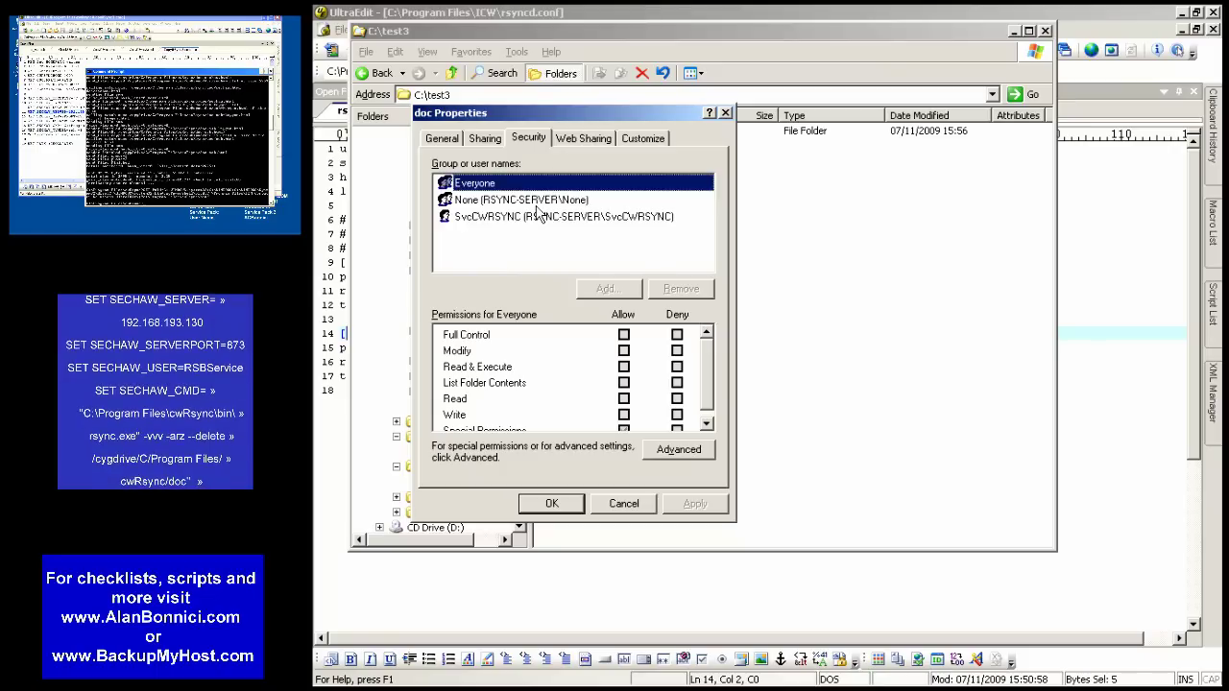
pyautogui.click(512, 217)
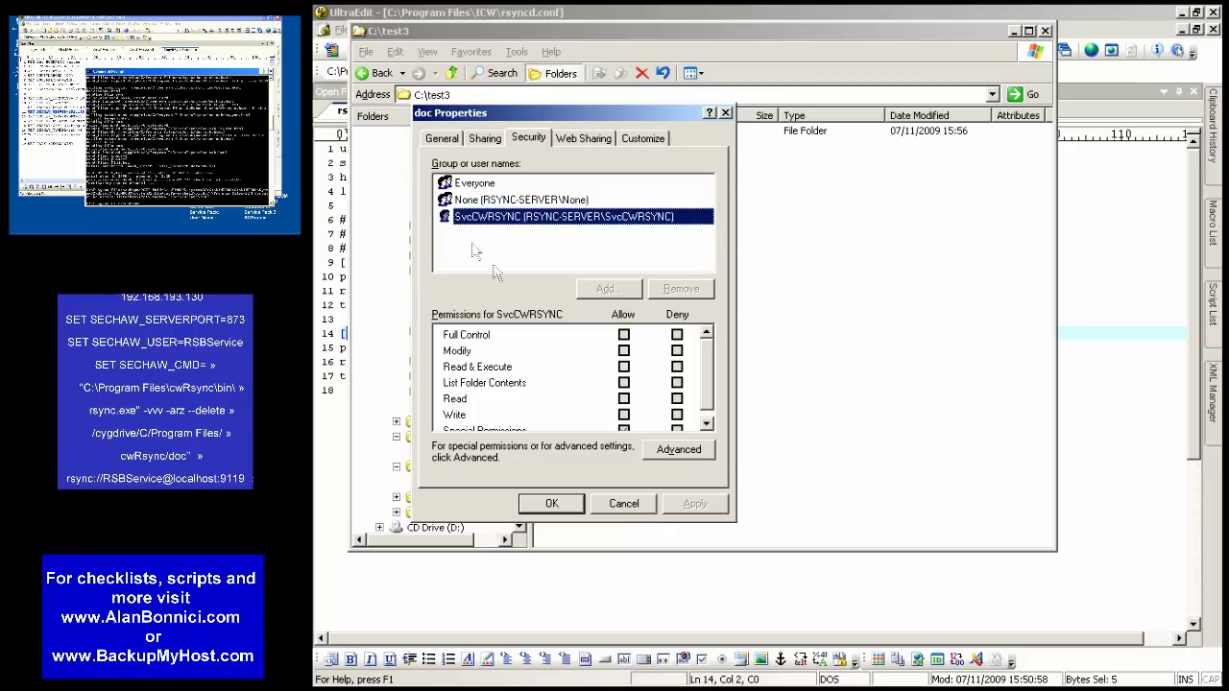
pyautogui.click(619, 507)
pyautogui.doubleClick(557, 133)
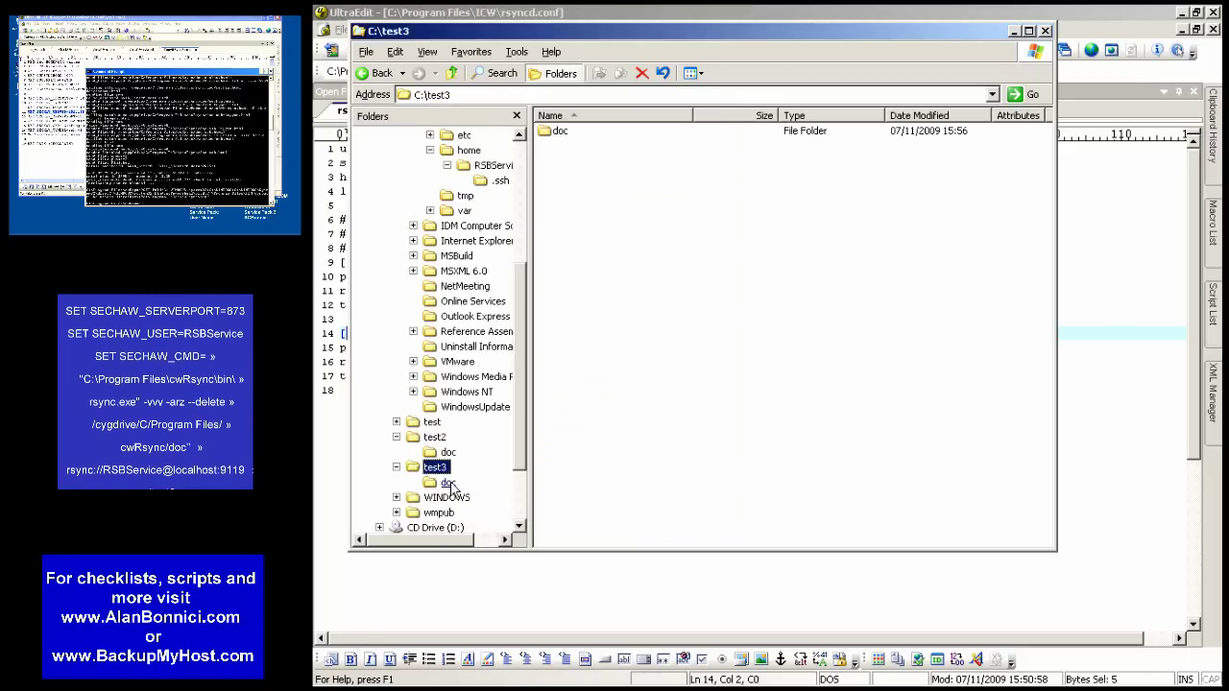
pyautogui.press('Return')
# Step: Change the owner of C:\test3\doc to Administrator, replacing the owner on subcontainers and objects, and confirm the folder properties
pyautogui.rightClick(558, 135)
pyautogui.click(595, 330)
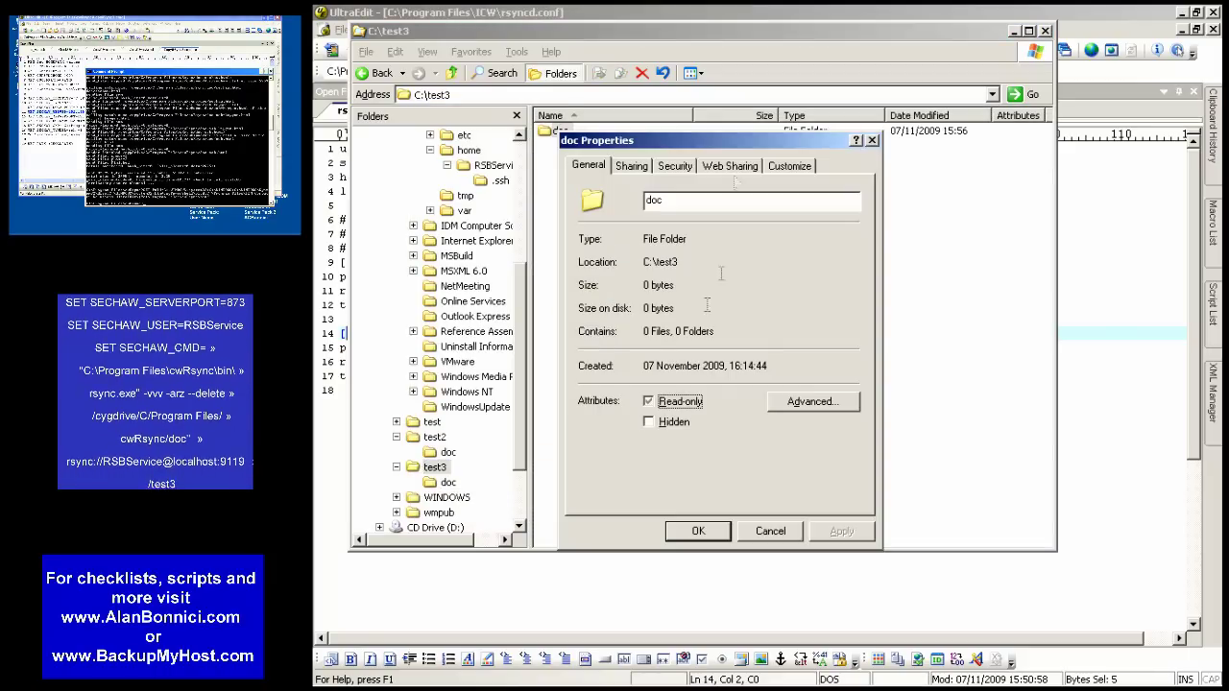
pyautogui.click(675, 165)
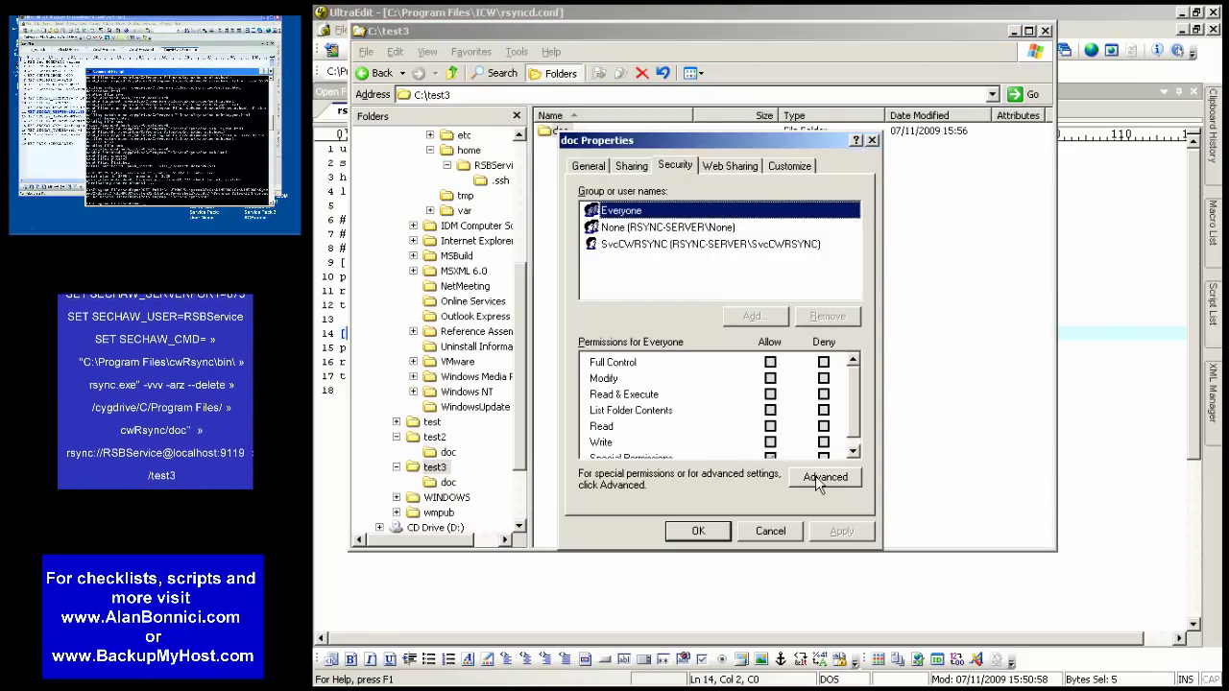
pyautogui.click(825, 476)
pyautogui.click(722, 225)
pyautogui.click(673, 359)
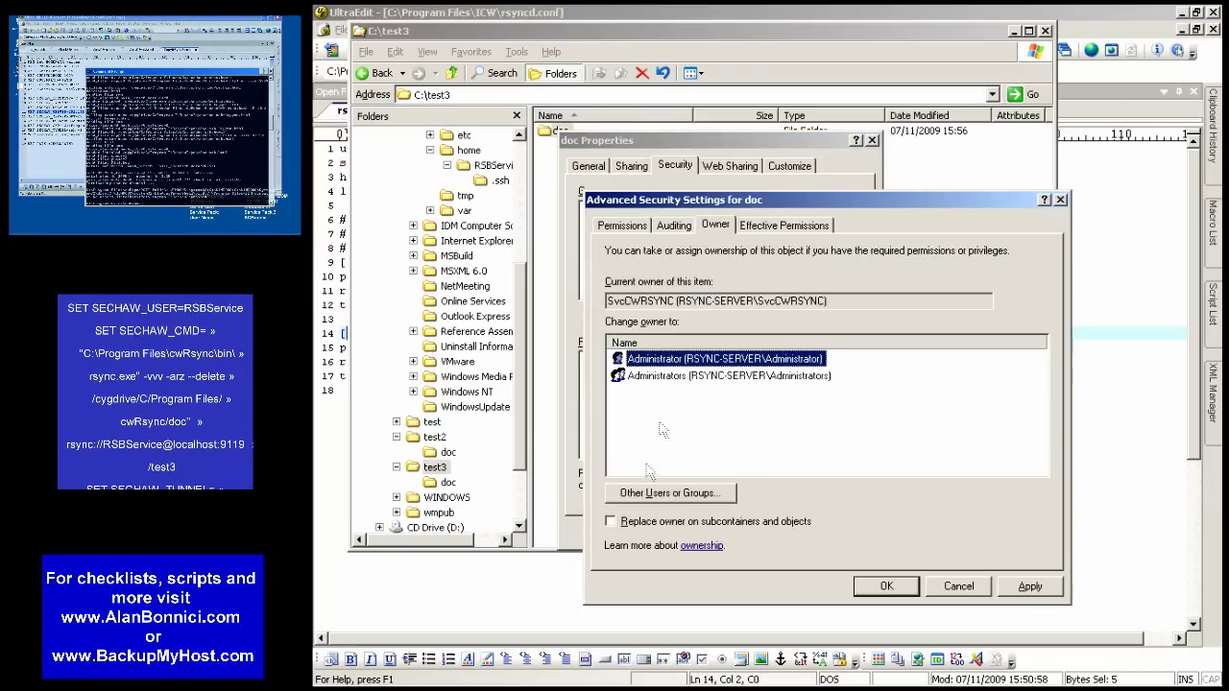
pyautogui.click(622, 524)
pyautogui.click(886, 588)
pyautogui.click(735, 408)
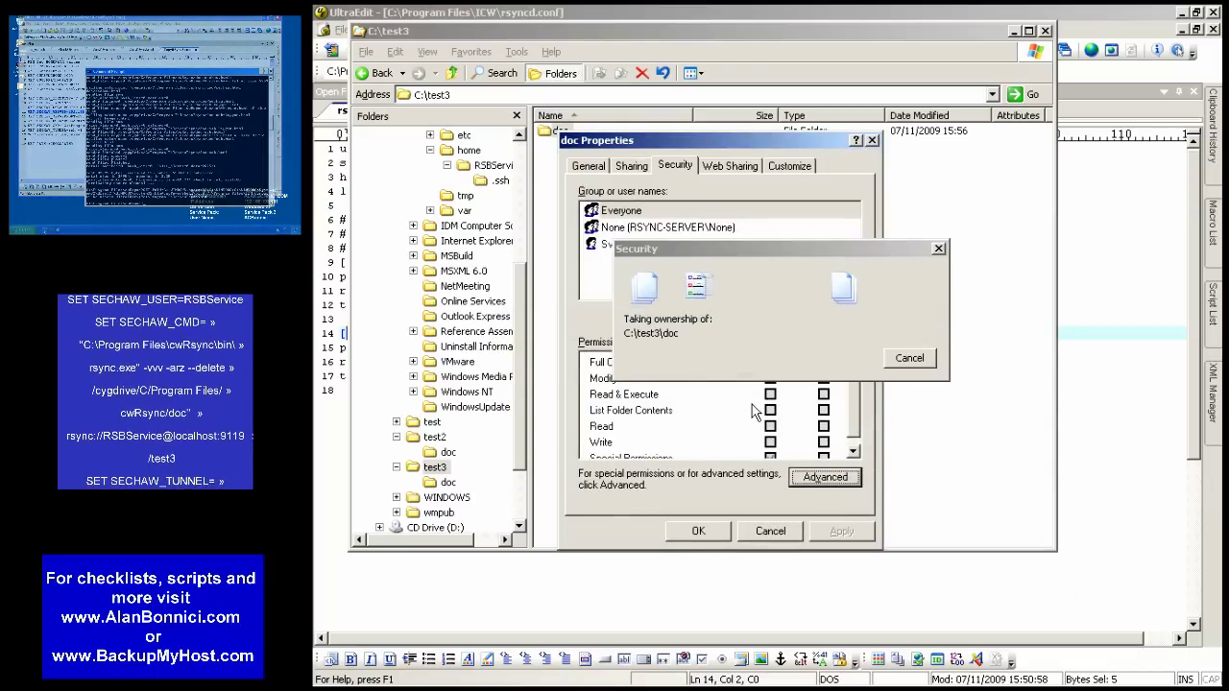
pyautogui.click(727, 534)
# Step: Add the administrators group to the security permissions of all HTML files in C:\test3\doc, and open ssh-keygen.html to check access
pyautogui.doubleClick(568, 132)
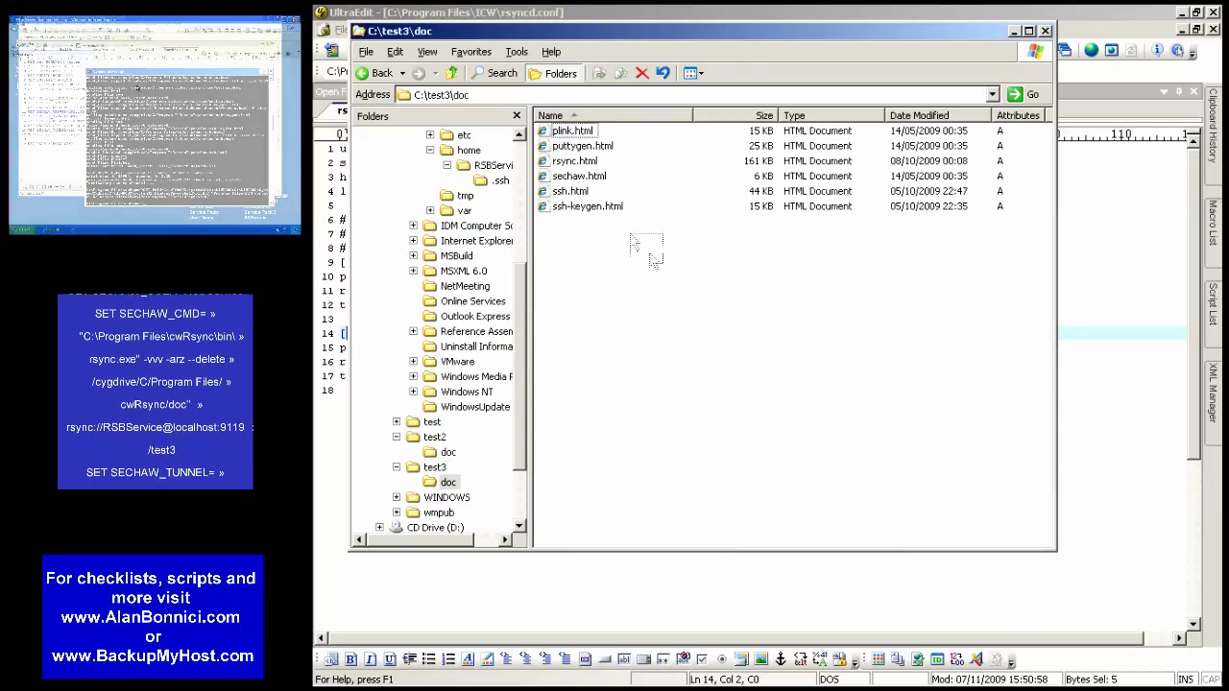
pyautogui.moveTo(640, 252); pyautogui.dragTo(557, 138)
pyautogui.rightClick(560, 133)
pyautogui.click(629, 354)
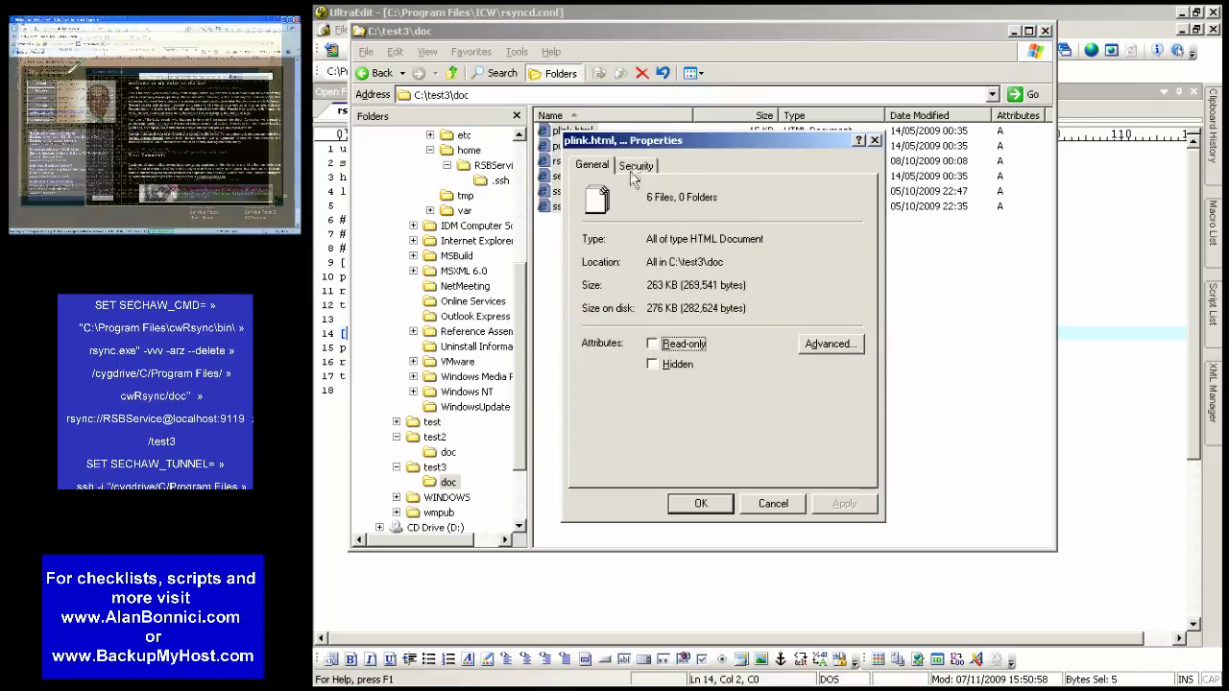
pyautogui.click(635, 165)
pyautogui.click(767, 317)
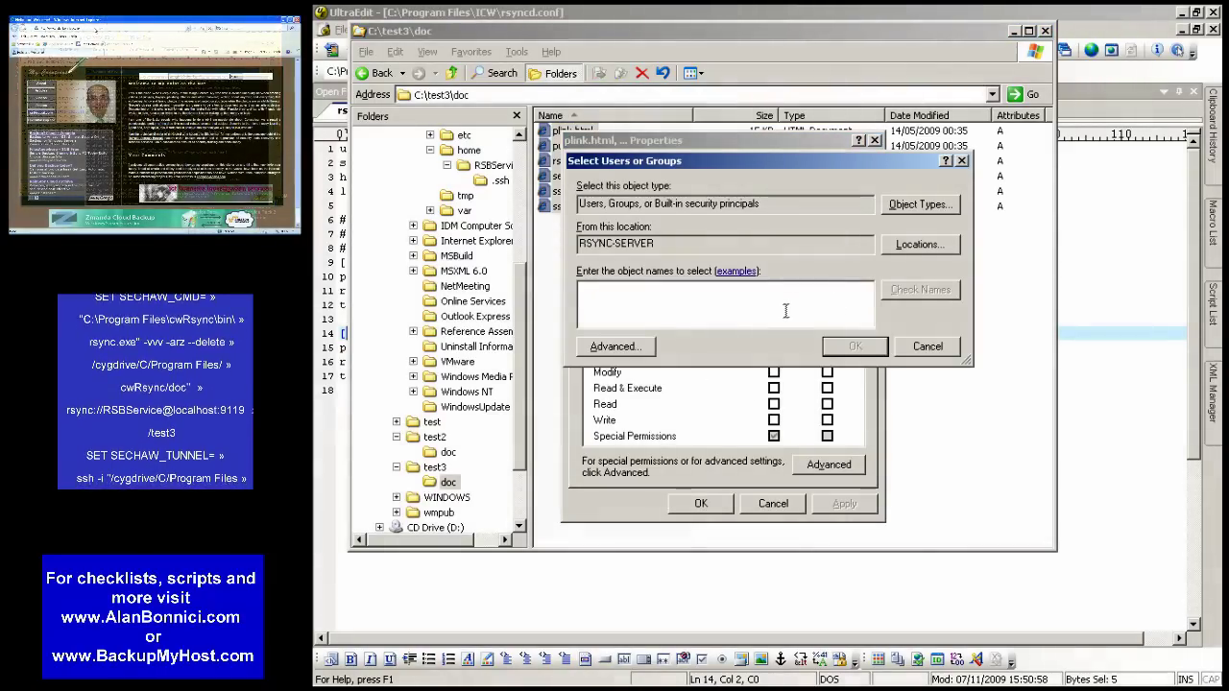
pyautogui.write('administrators')
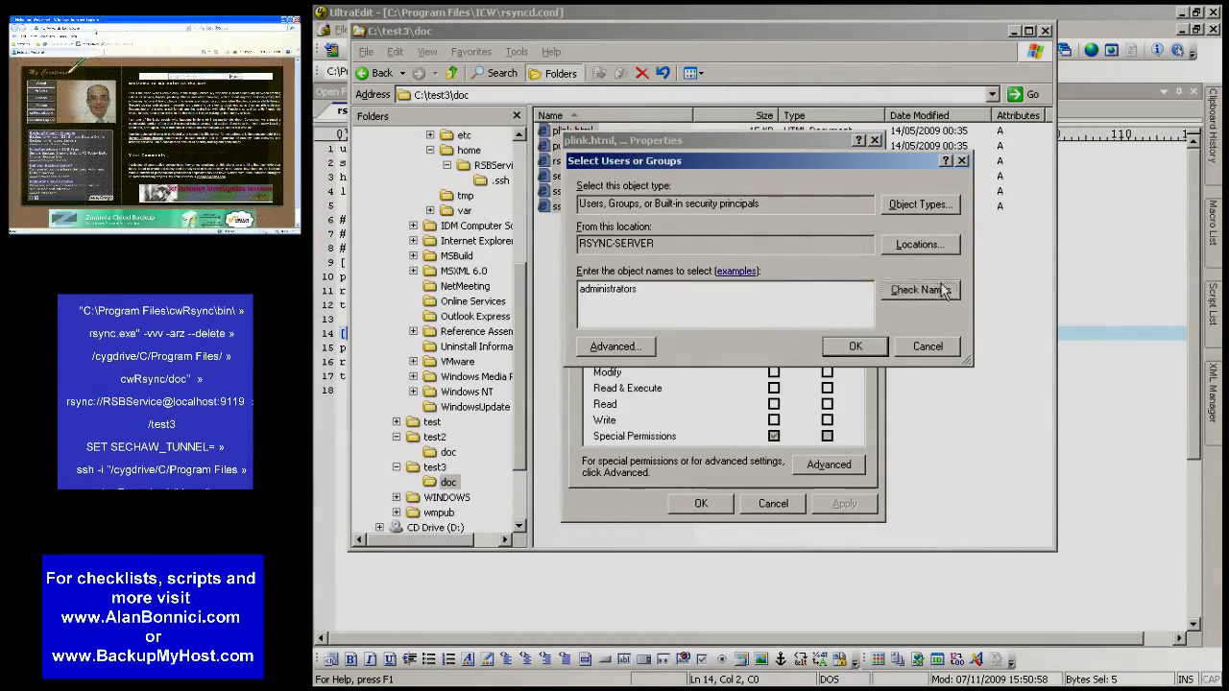
pyautogui.click(920, 289)
pyautogui.press('Return')
pyautogui.press('Return')
pyautogui.doubleClick(582, 207)
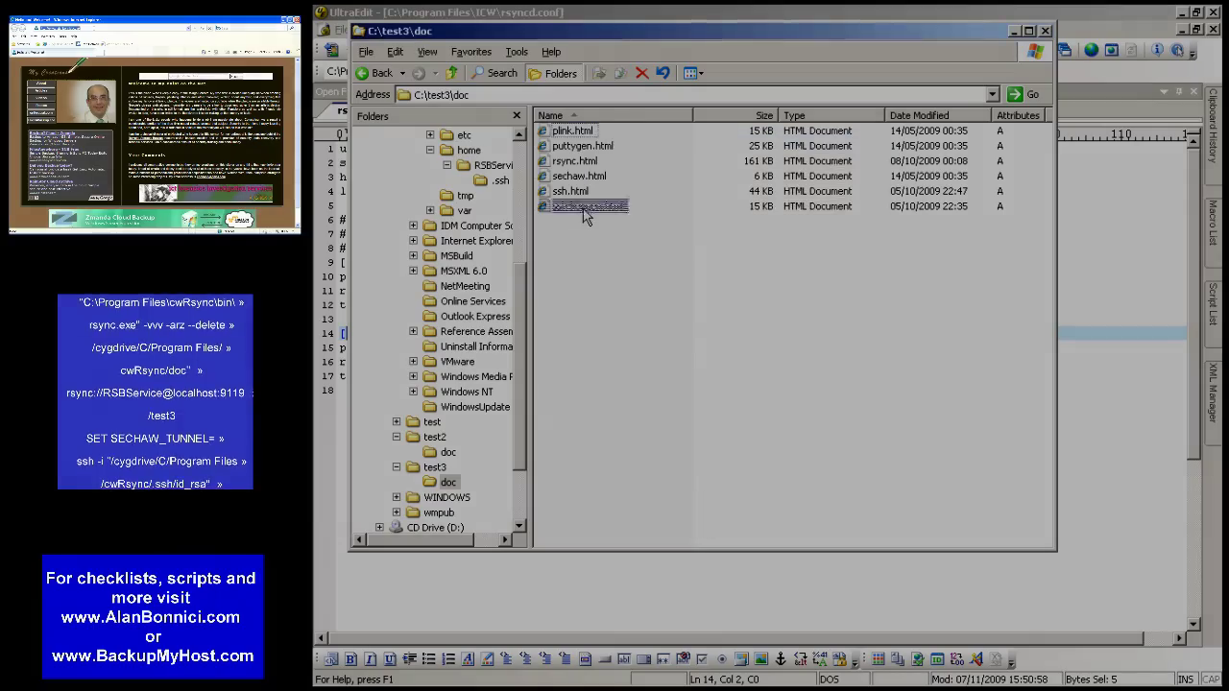
pyautogui.scroll(-3, 657, 387)
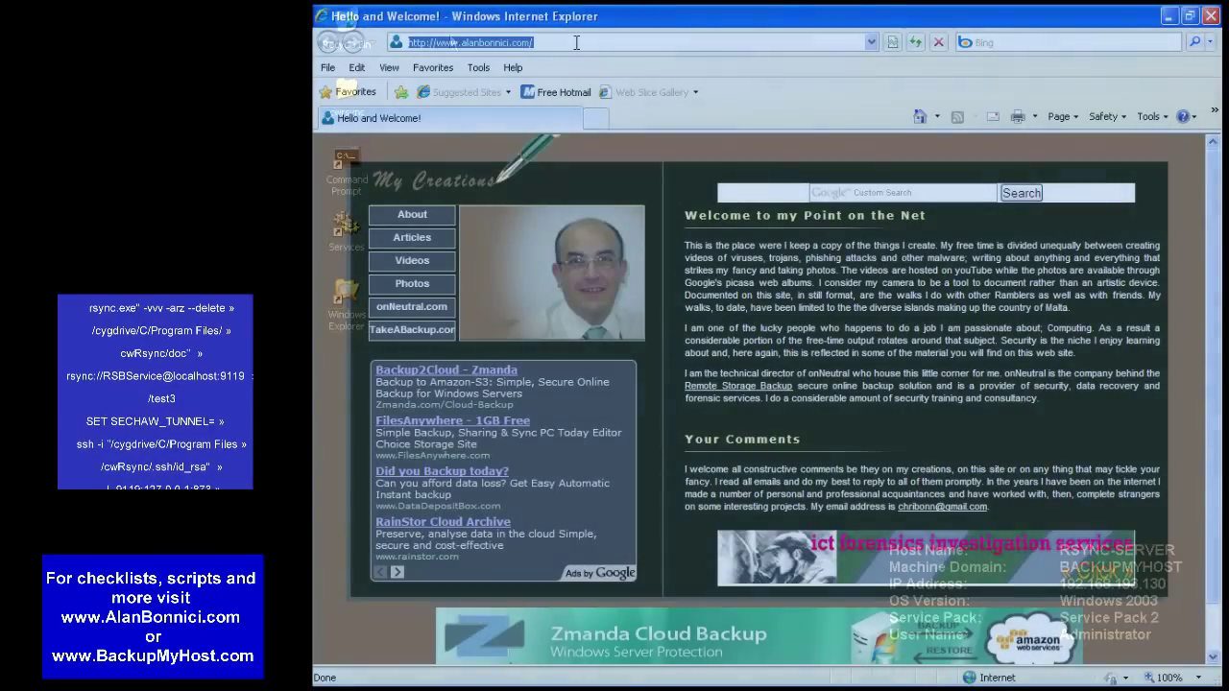
pyautogui.click(576, 42)
pyautogui.write('http://www.itefix.no')
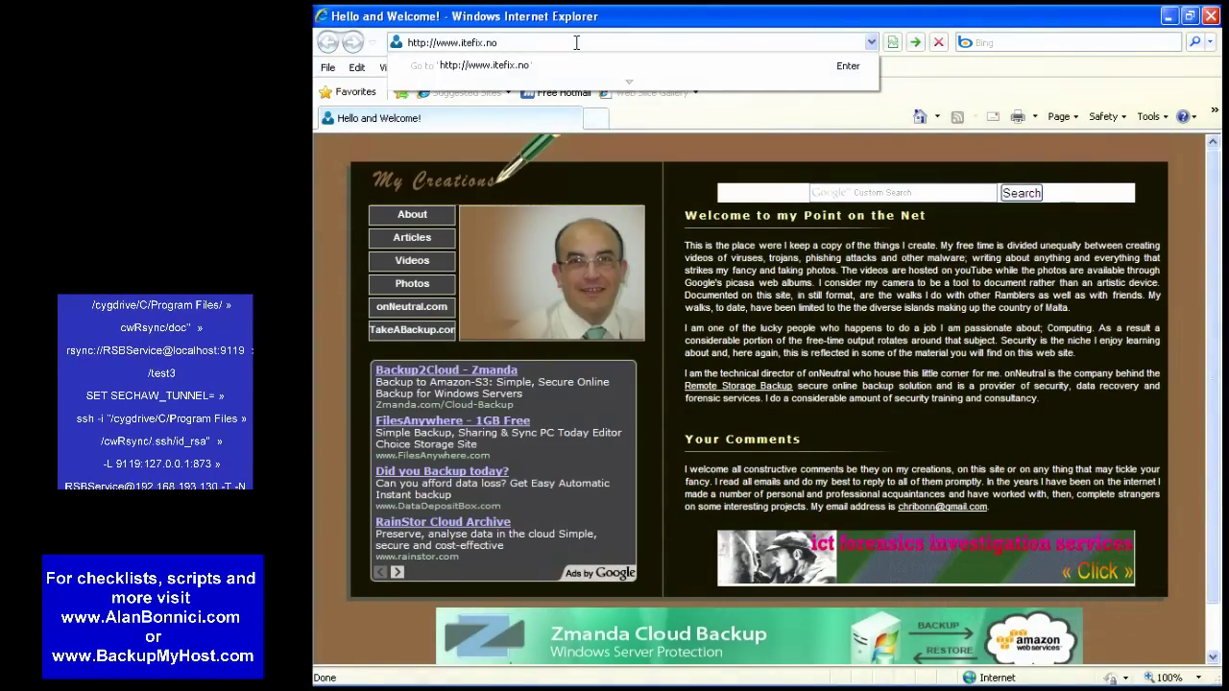
pyautogui.press('Return')
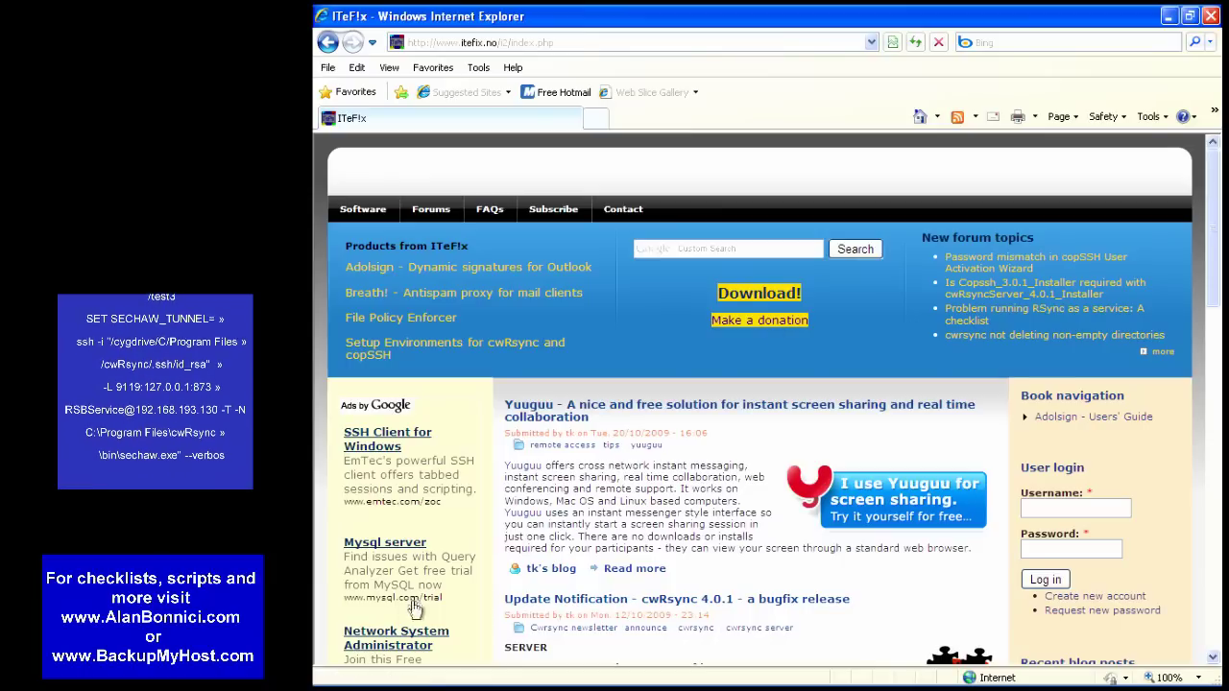
pyautogui.scroll(-1, 597, 641)
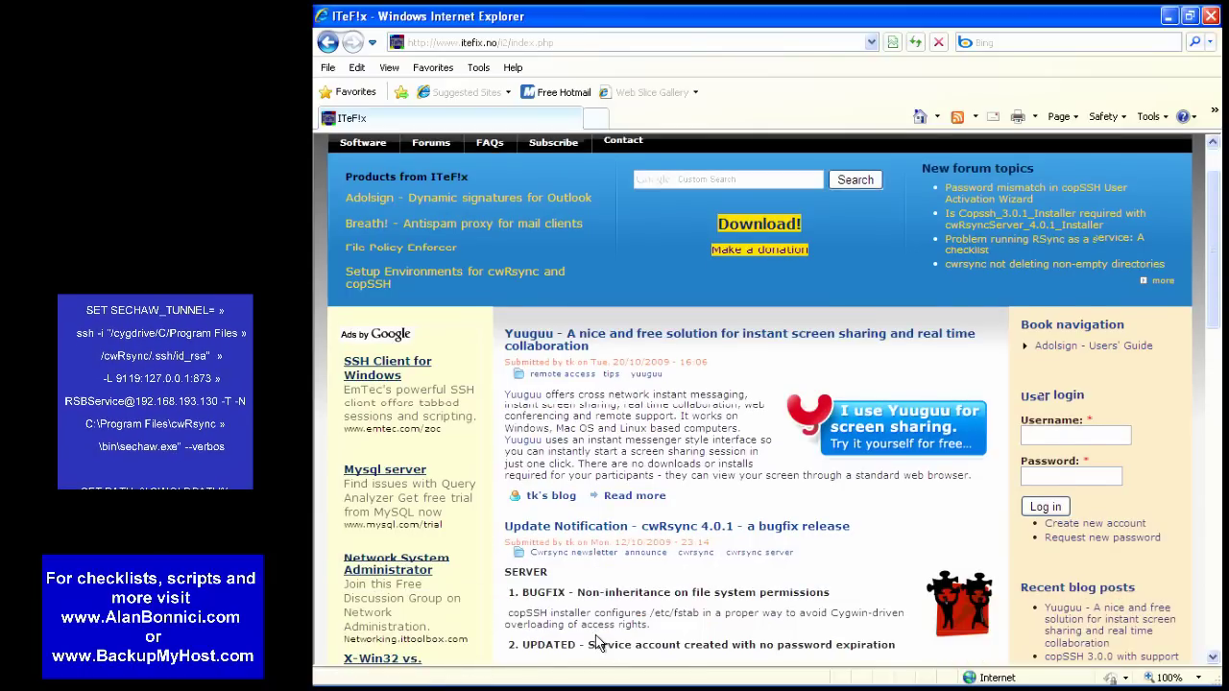
pyautogui.scroll(-4, 597, 643)
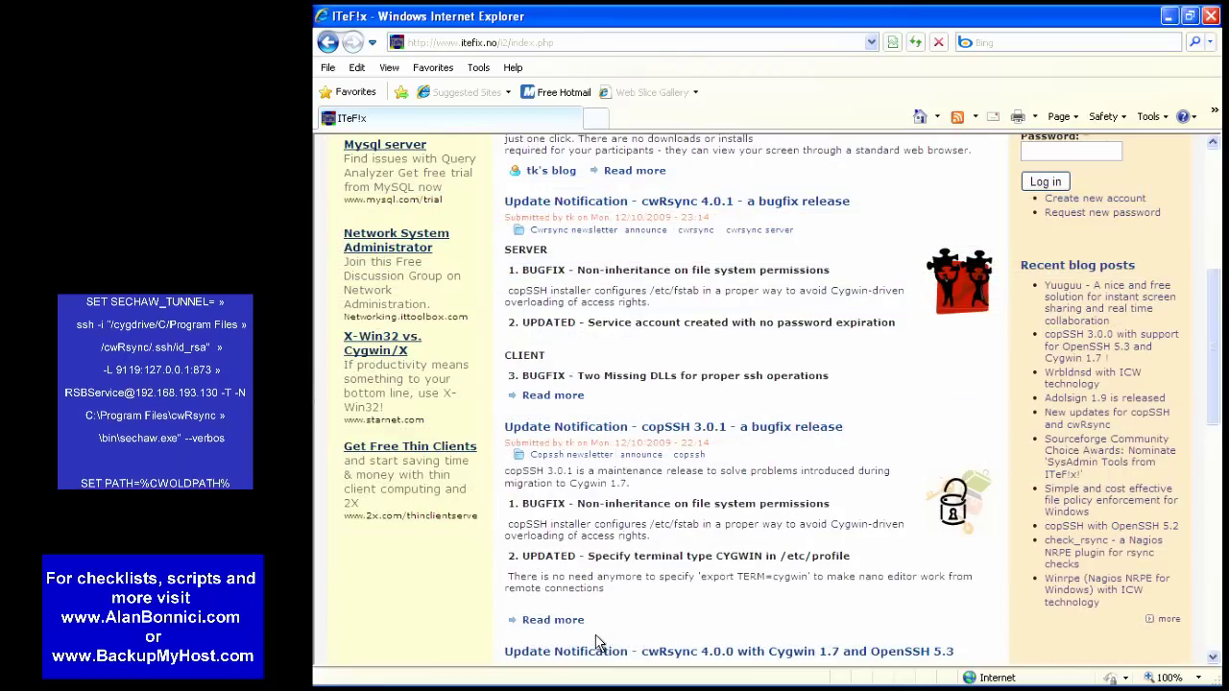
pyautogui.scroll(1, 597, 642)
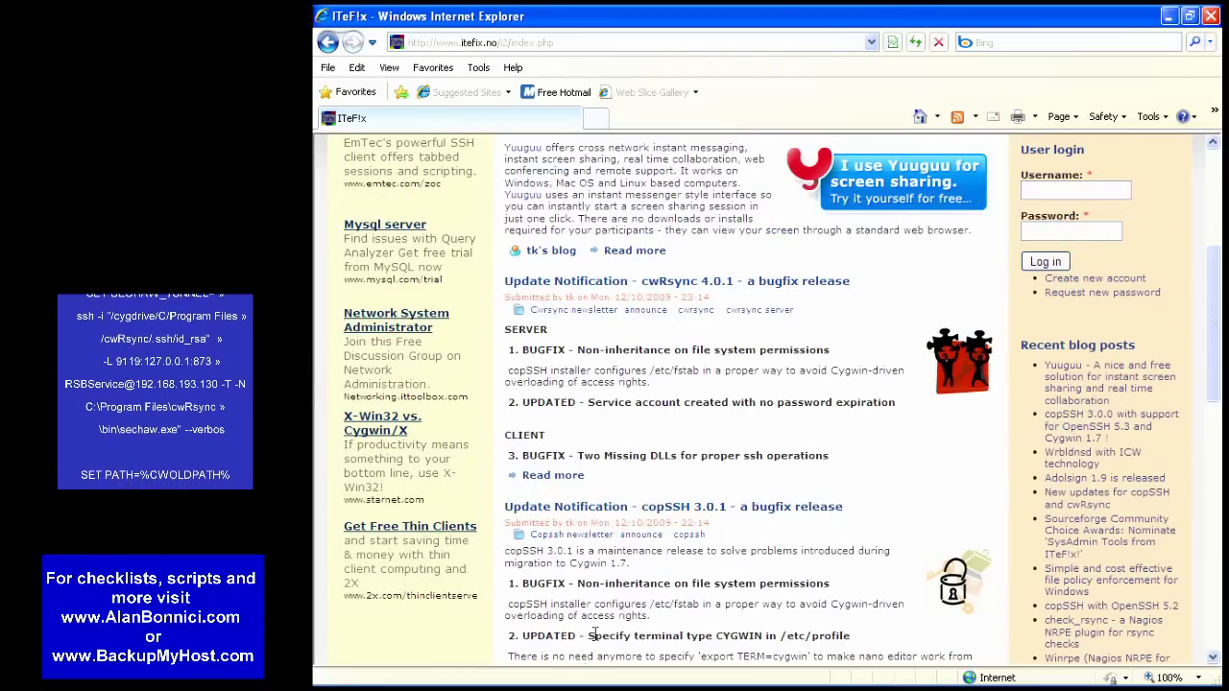
pyautogui.scroll(4, 595, 640)
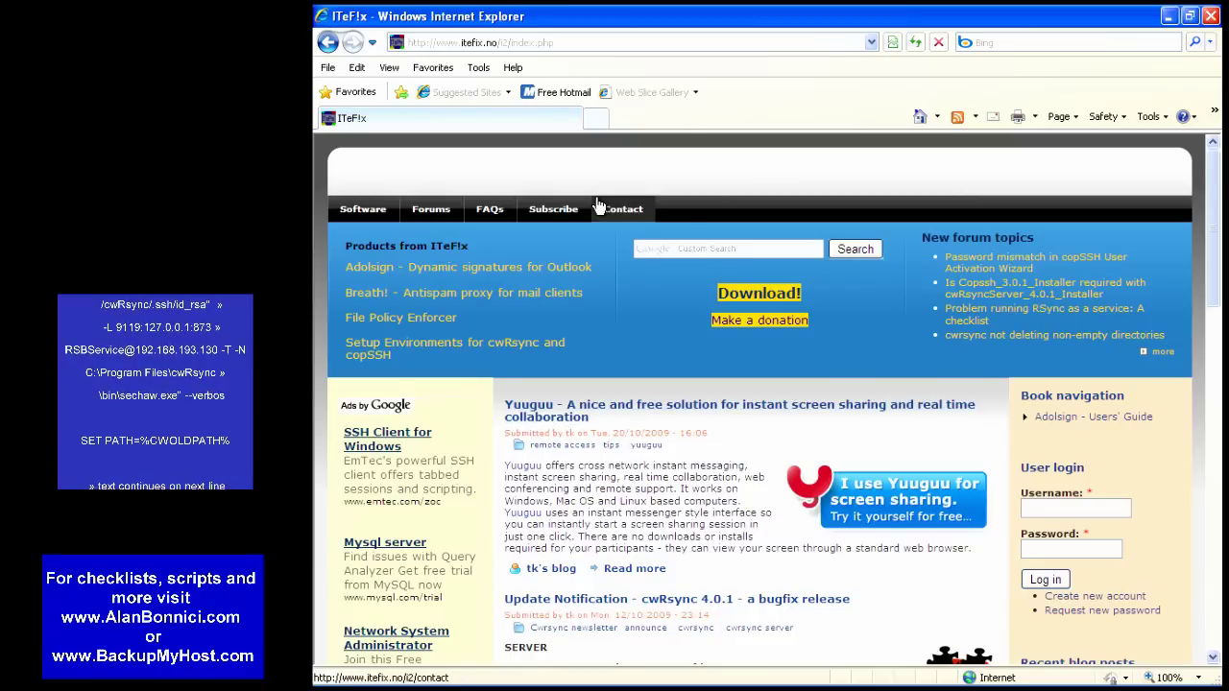
pyautogui.click(578, 45)
pyautogui.write('www.')
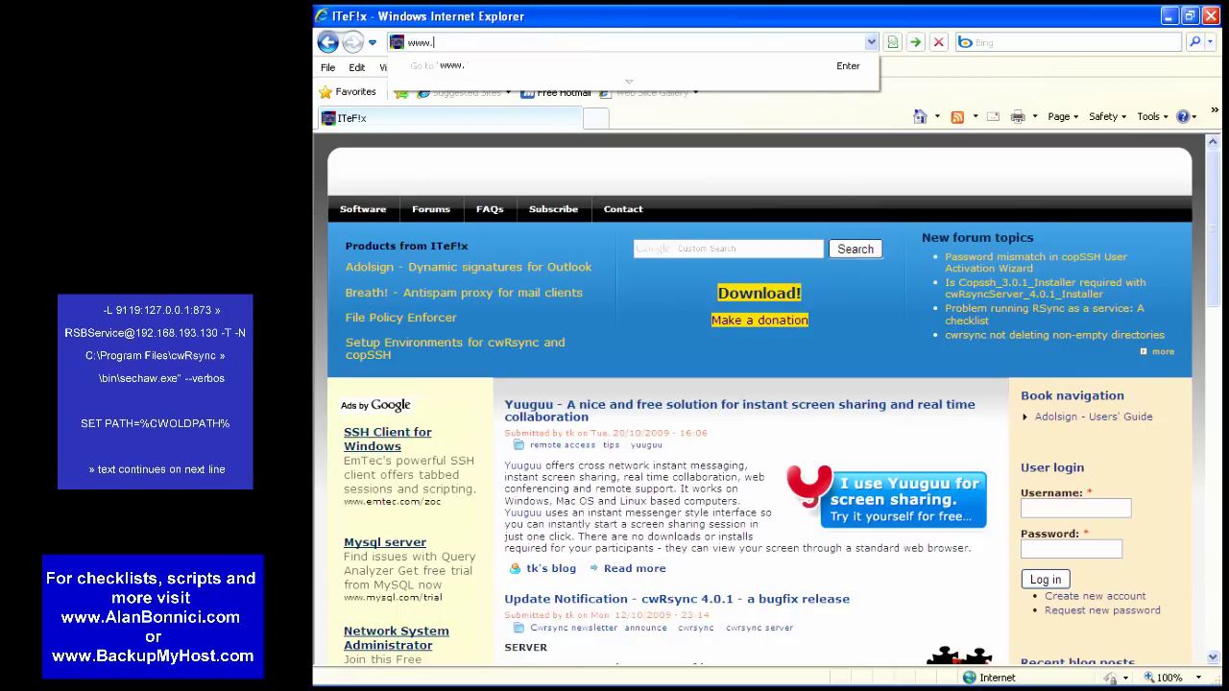
pyautogui.write('bac')
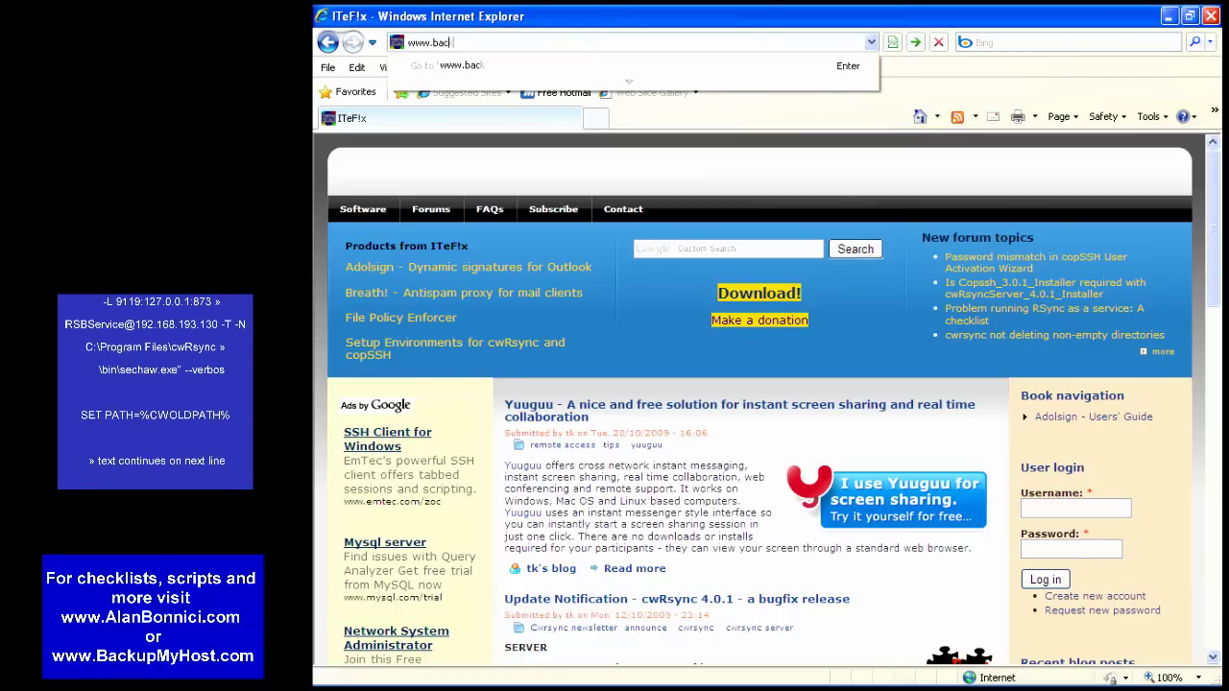
pyautogui.write('kupmy')
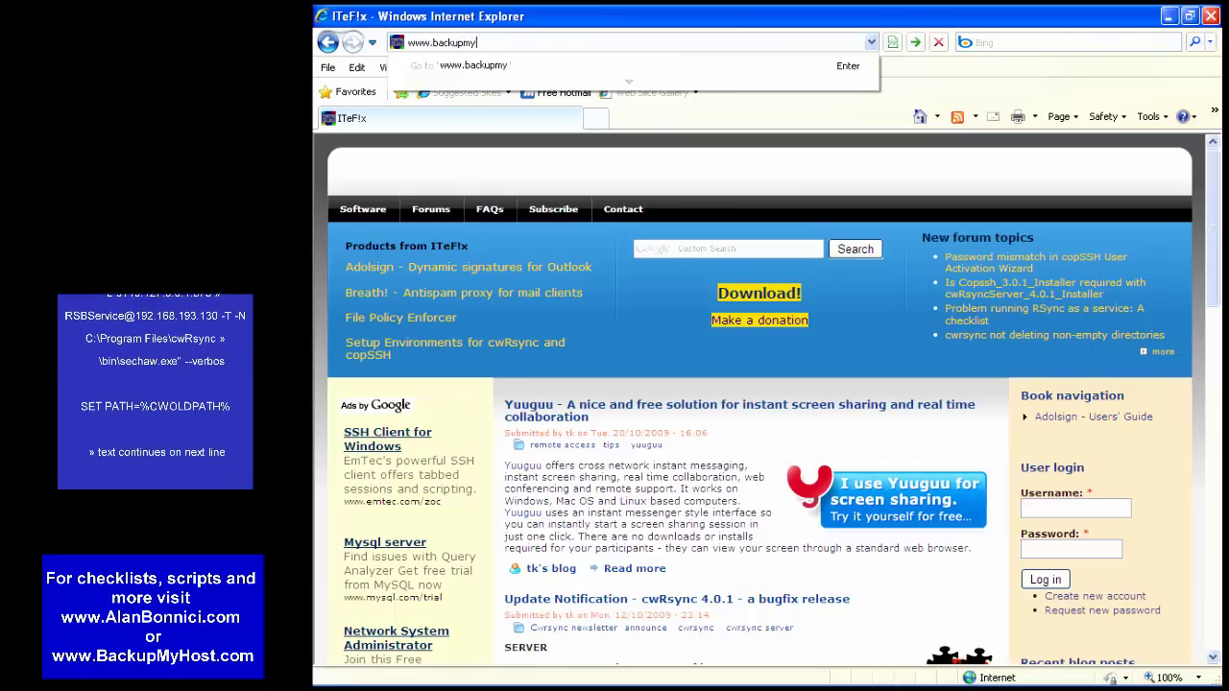
pyautogui.write('host.com')
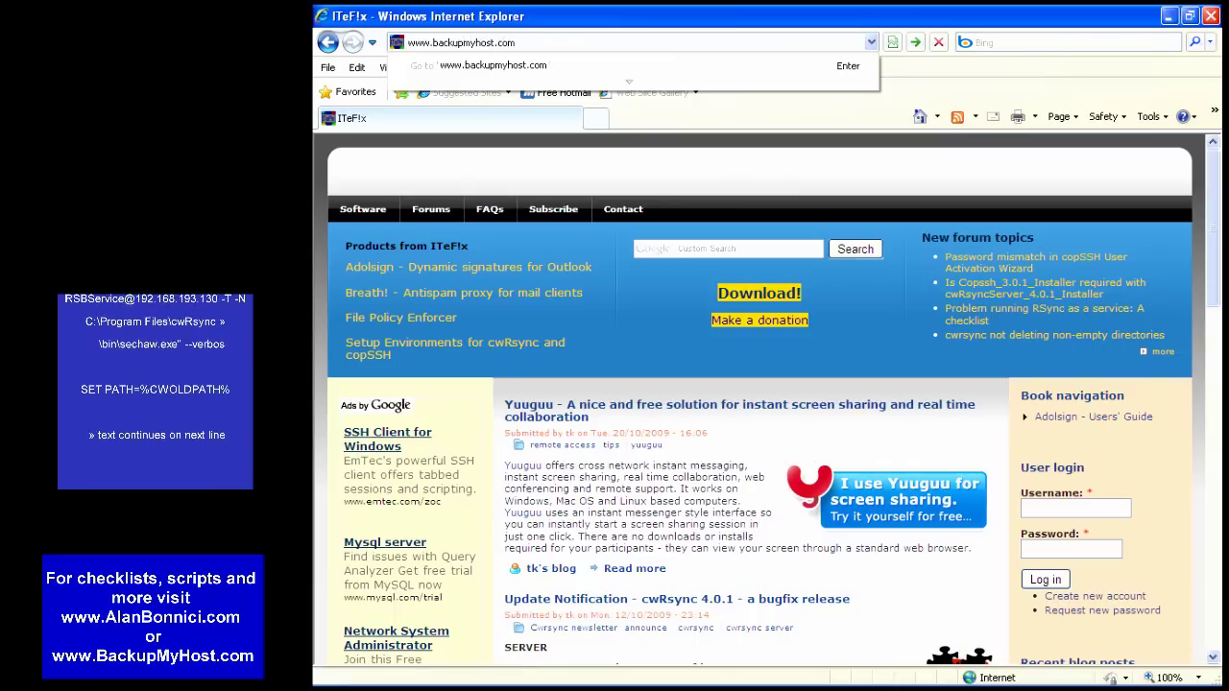
pyautogui.press('Return')
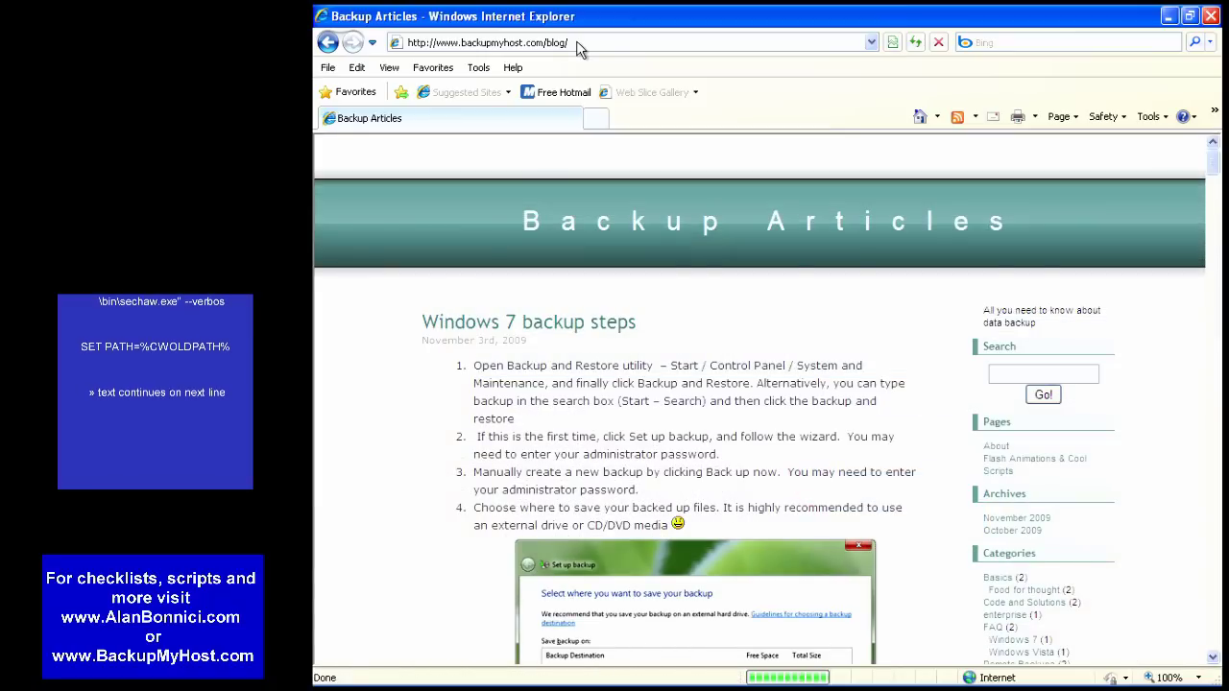
# Step: Look through the Backup Articles blog, including the Windows 7 and Vista backup steps and the Rsync introduction with its algorithm diagrams
pyautogui.scroll(-1, 756, 344)
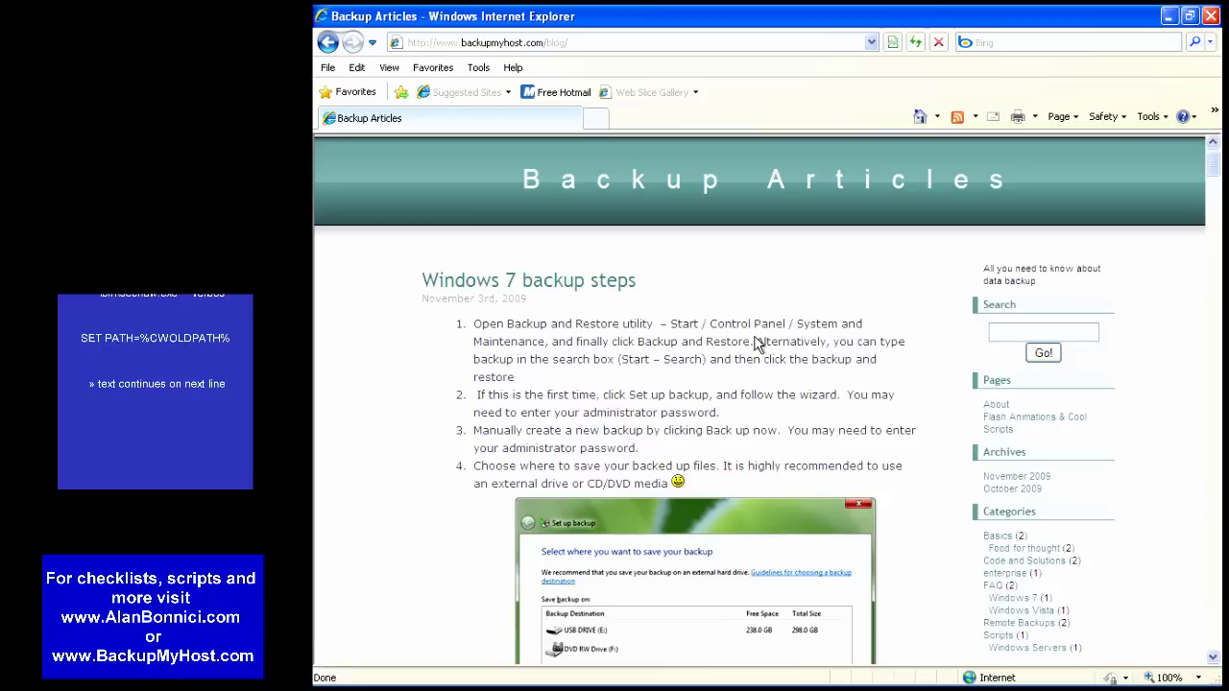
pyautogui.scroll(-5, 757, 343)
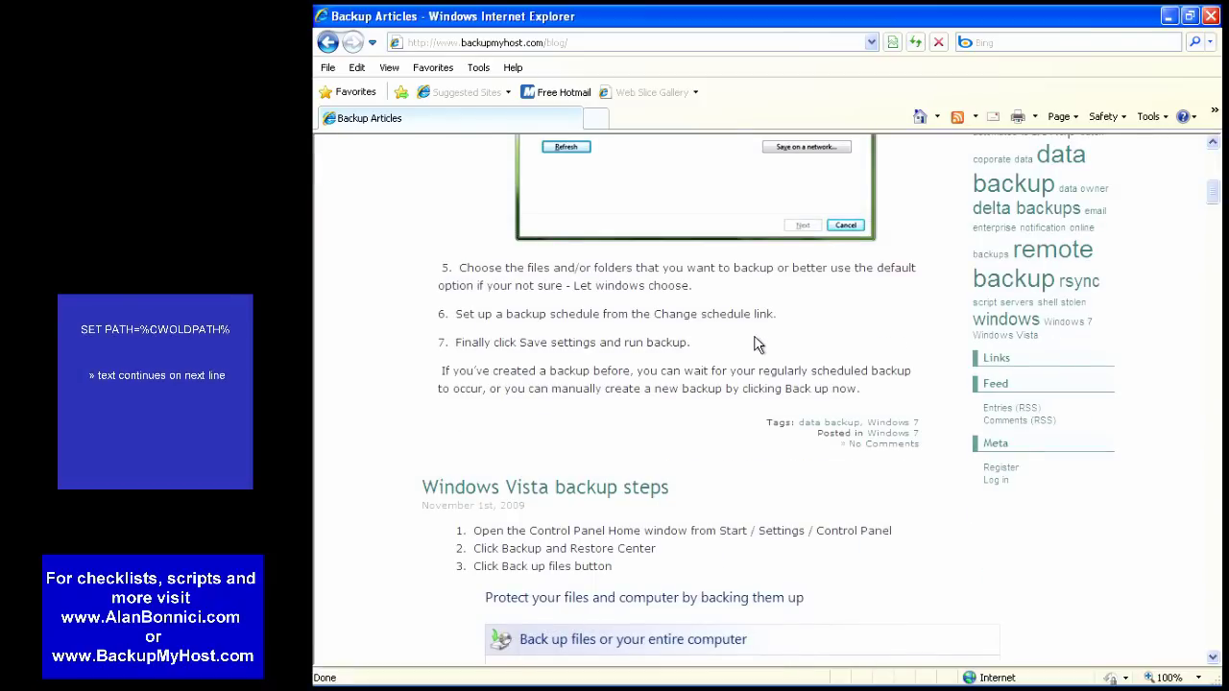
pyautogui.scroll(-5, 757, 344)
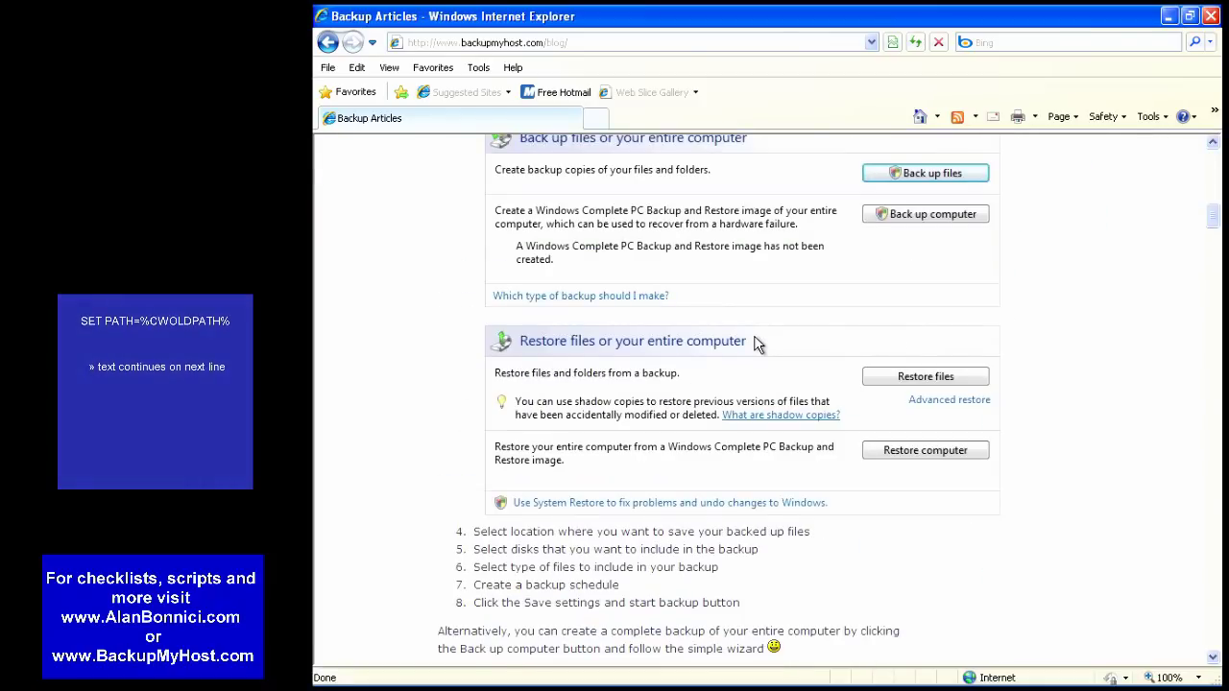
pyautogui.scroll(-5, 756, 344)
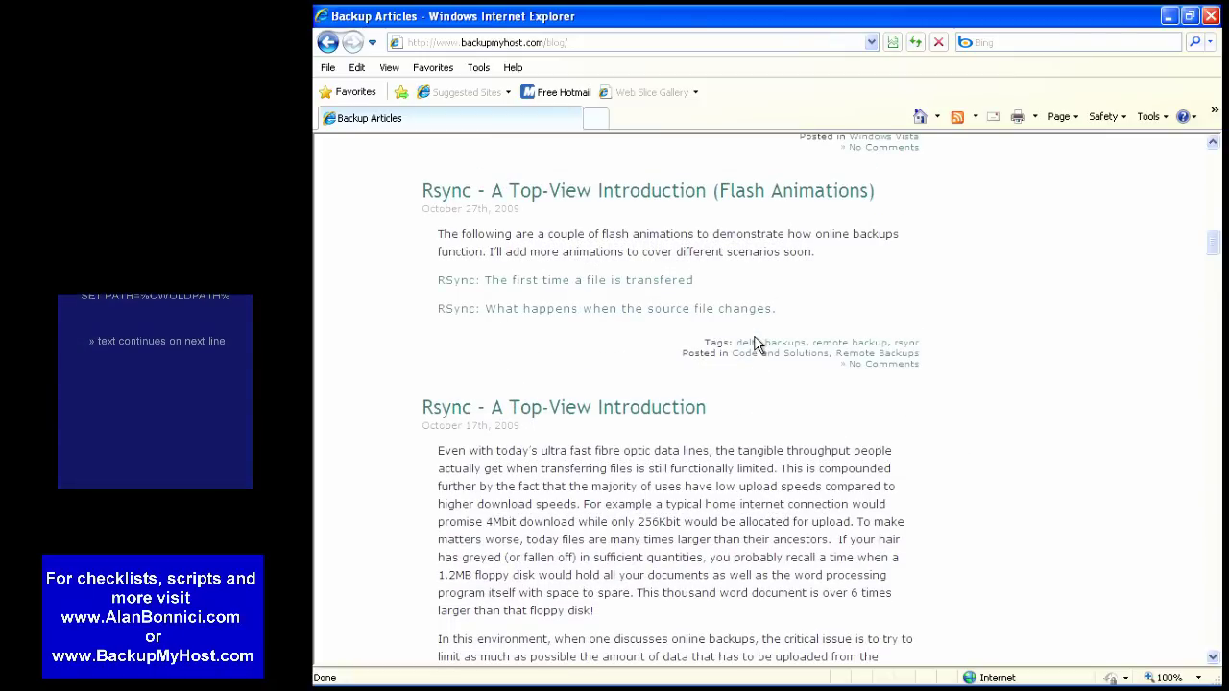
pyautogui.scroll(-1, 757, 344)
pyautogui.scroll(-5, 757, 343)
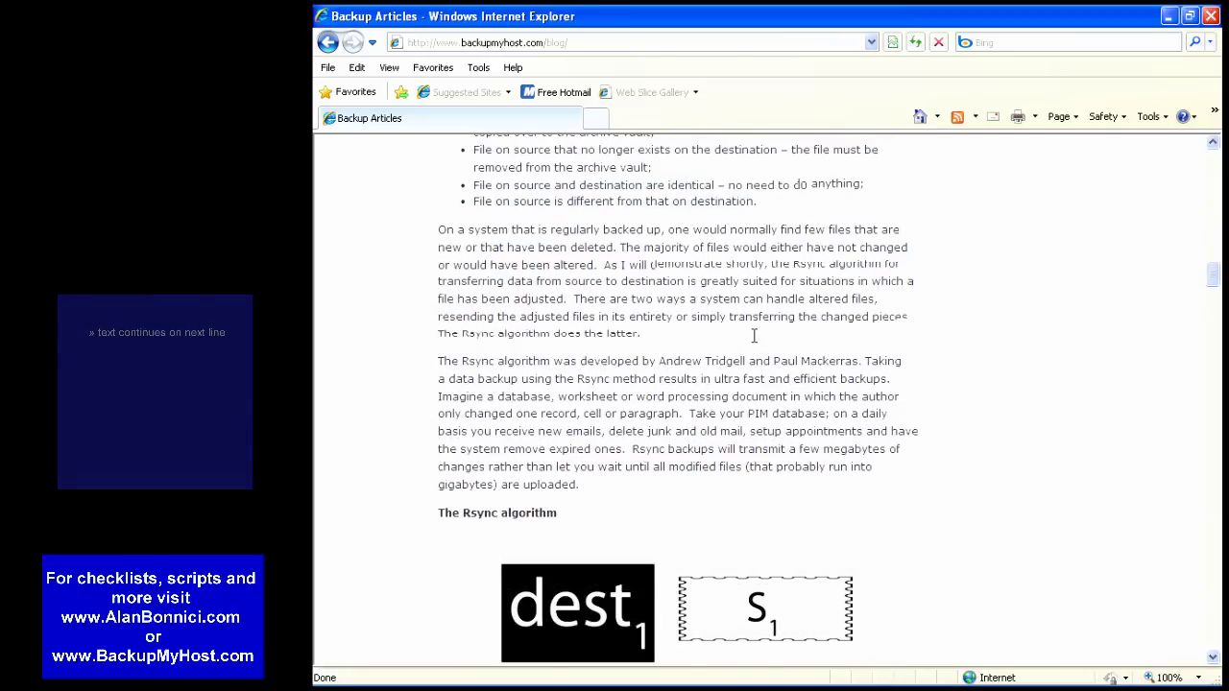
pyautogui.scroll(-3, 755, 338)
pyautogui.scroll(-10, 757, 346)
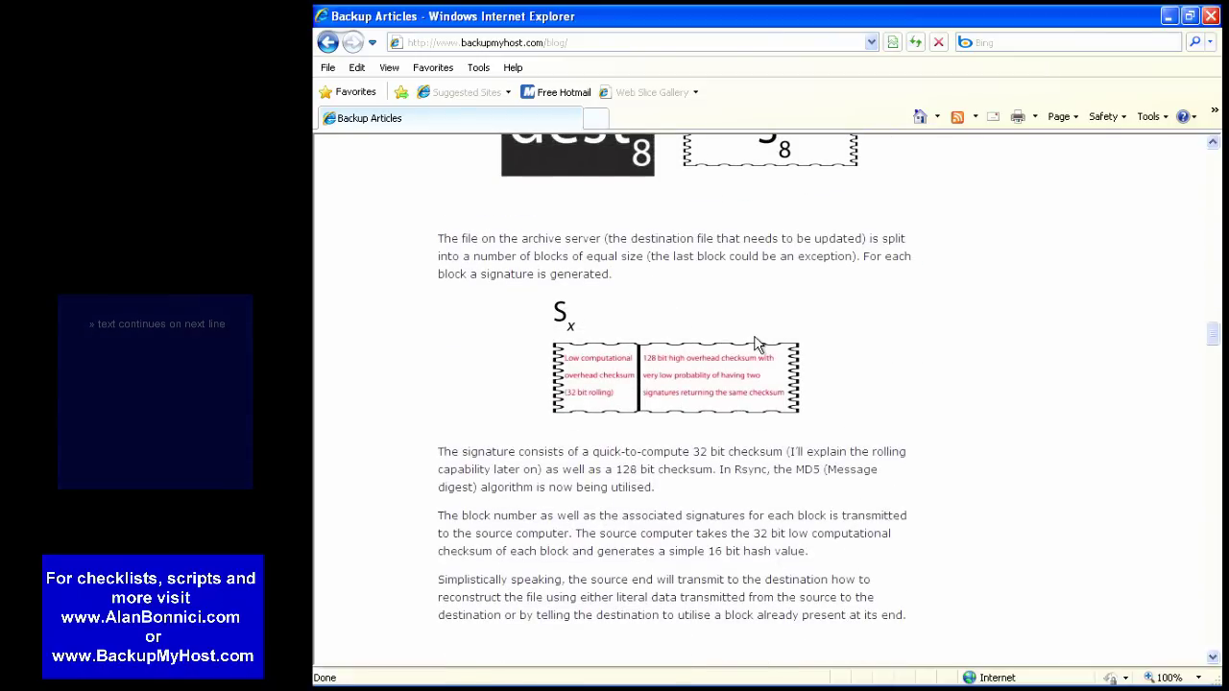
pyautogui.scroll(-1, 757, 346)
pyautogui.scroll(-4, 757, 344)
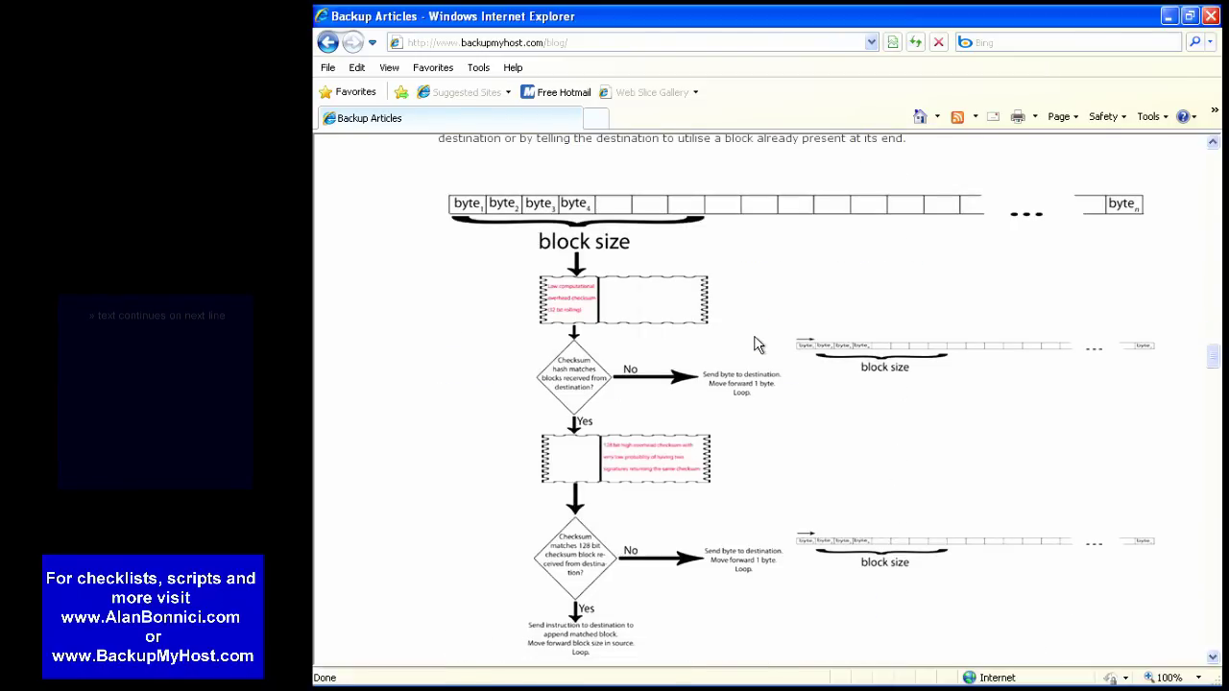
pyautogui.scroll(5, 755, 343)
pyautogui.scroll(8, 756, 344)
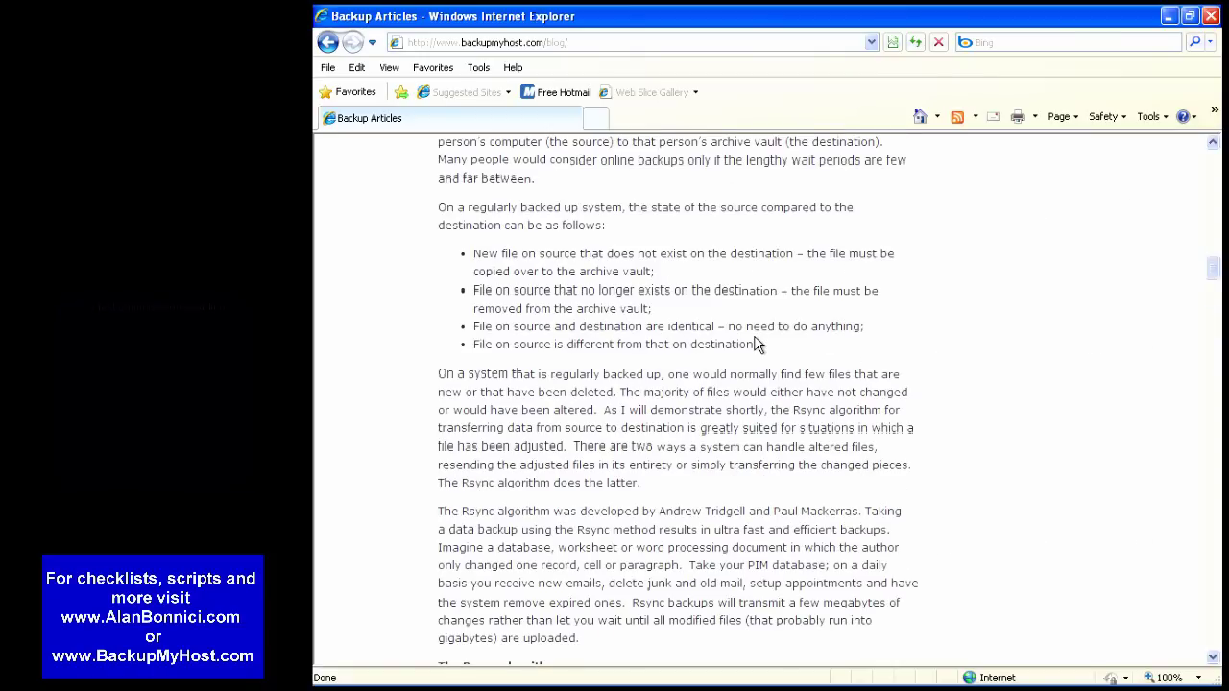
pyautogui.scroll(8, 756, 344)
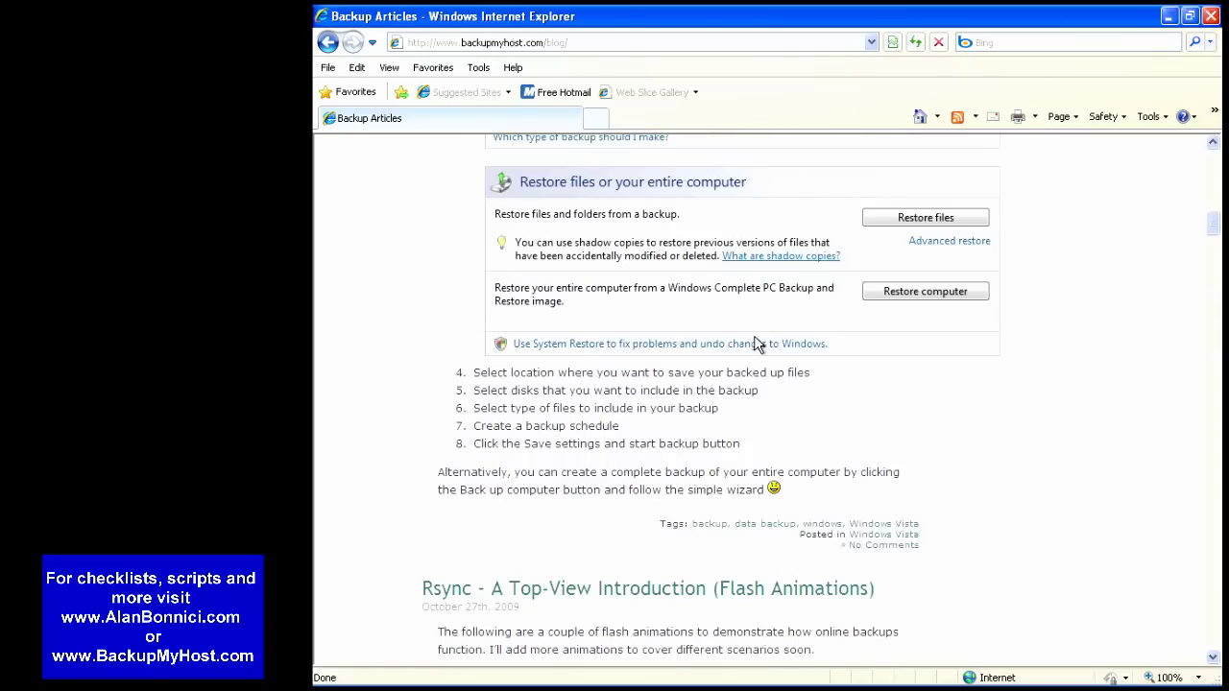